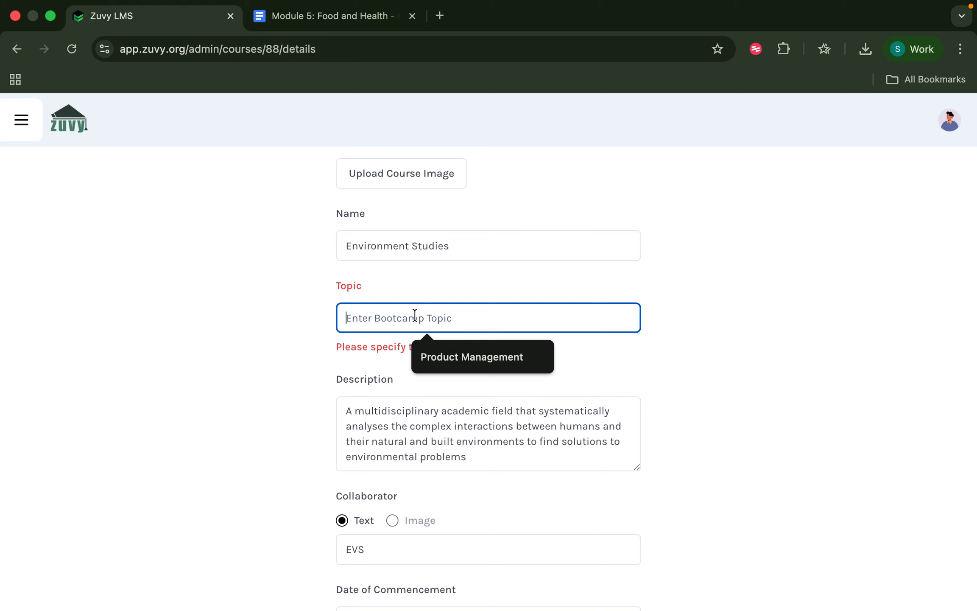
Enter 'Enviornment' as the Environment Studies course topic and save the course details.
text(Env)
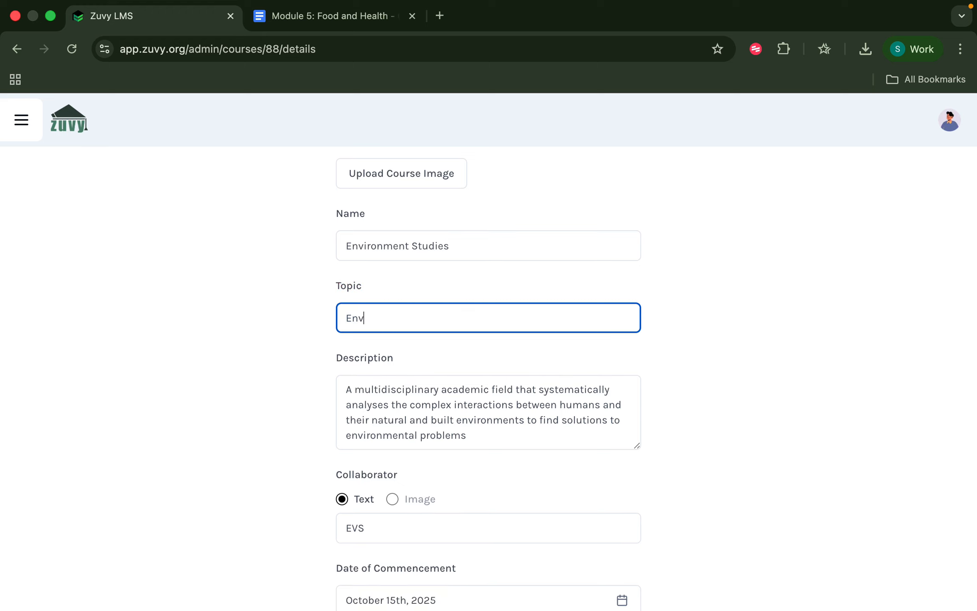
text(iornment)
scroll(416, 478, down, 5)
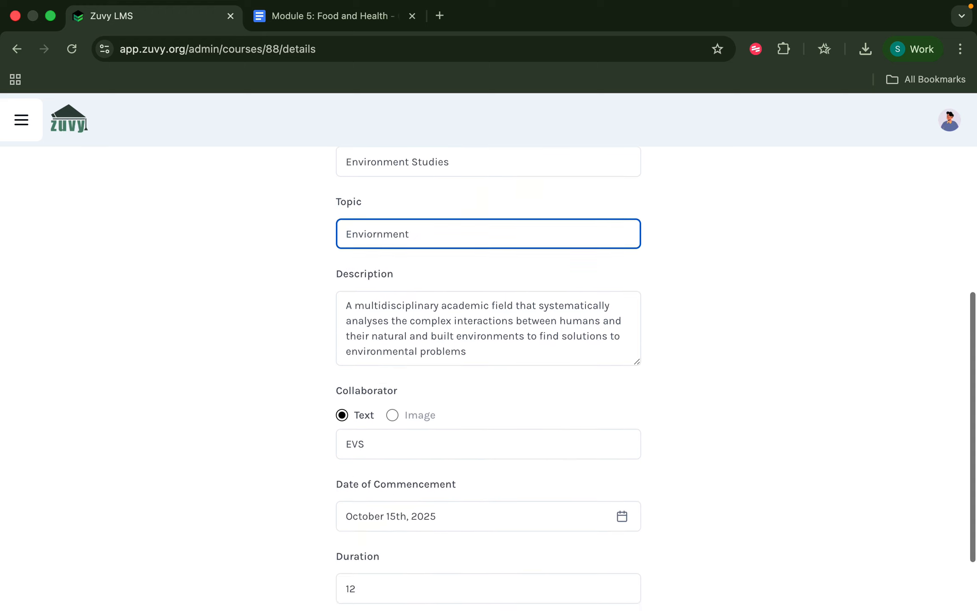
click(501, 597)
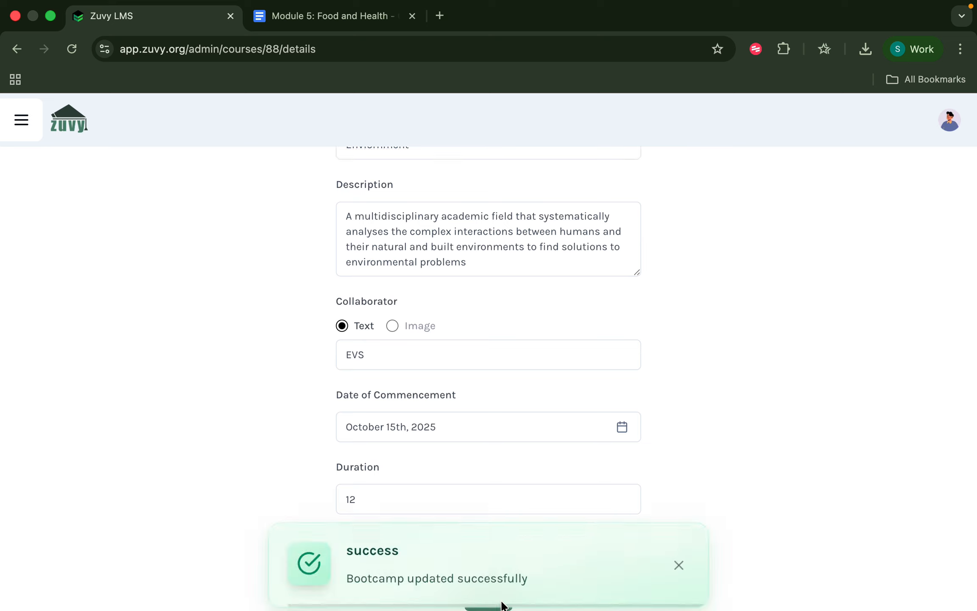
scroll(518, 443, up, 10)
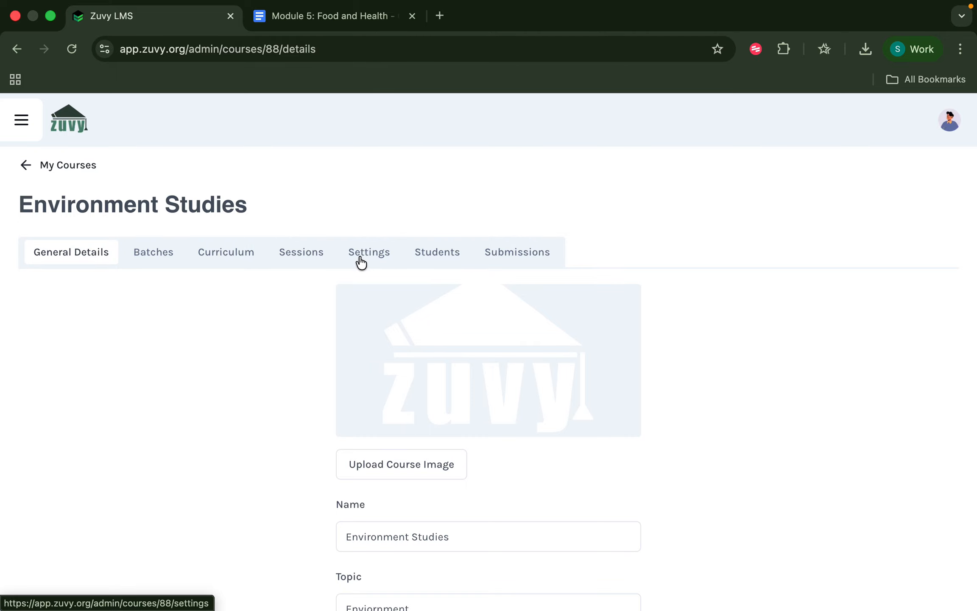
In the Curriculum, open Module 1: Super Senses to Chapter 1: Introduction To Super Senses.
click(227, 251)
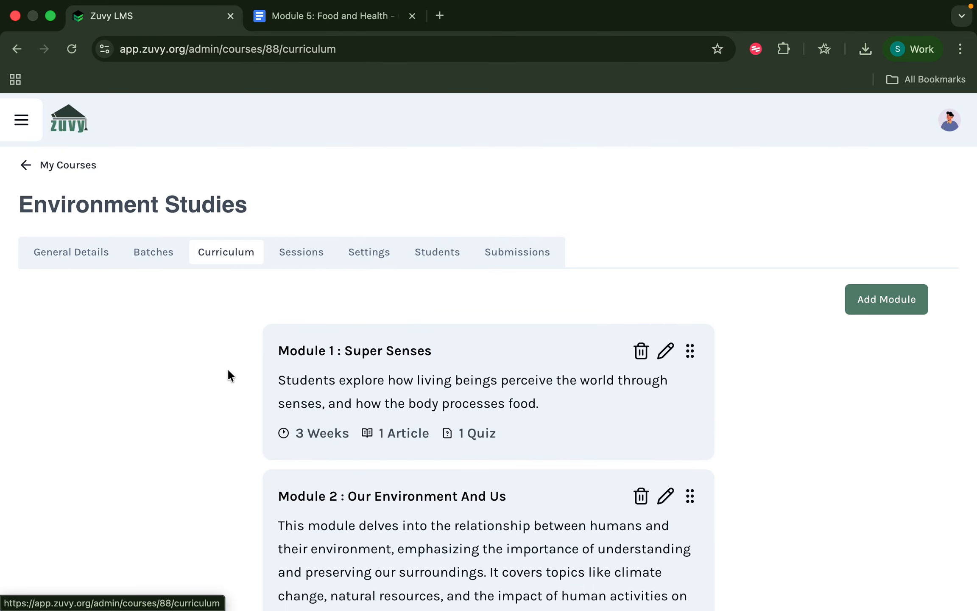
scroll(227, 368, down, 2)
scroll(227, 371, down, 10)
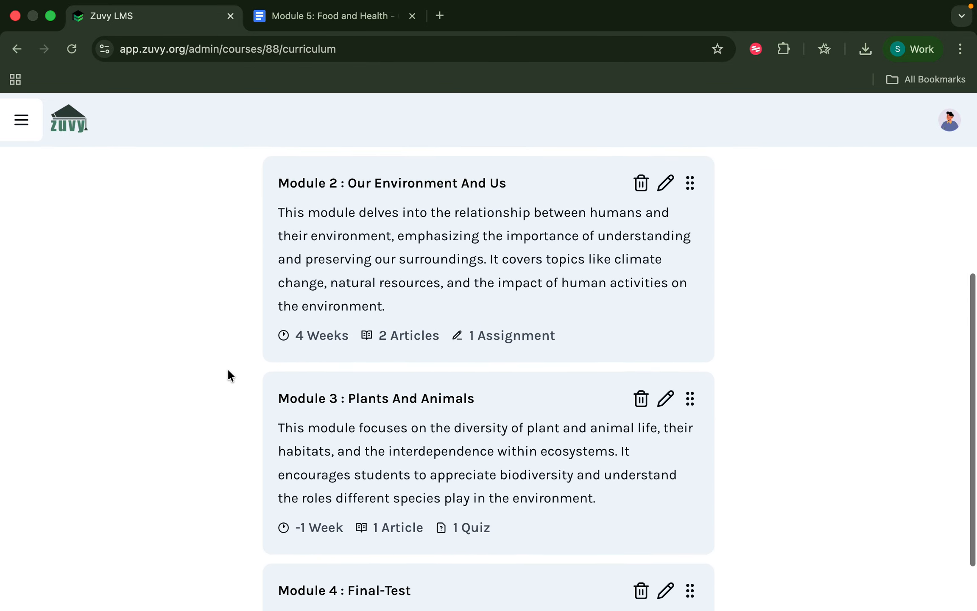
scroll(227, 368, up, 12)
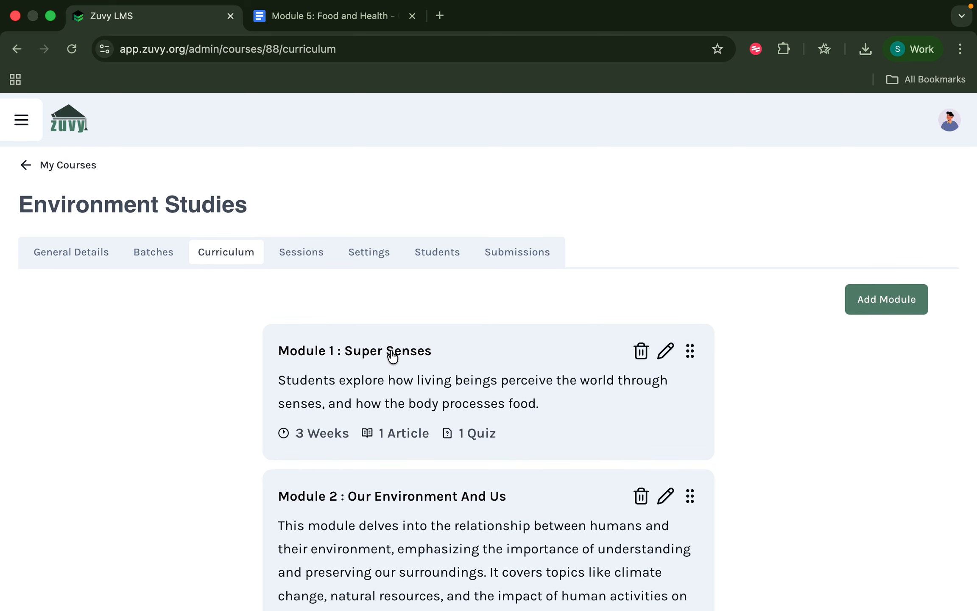
scroll(371, 548, down, 9)
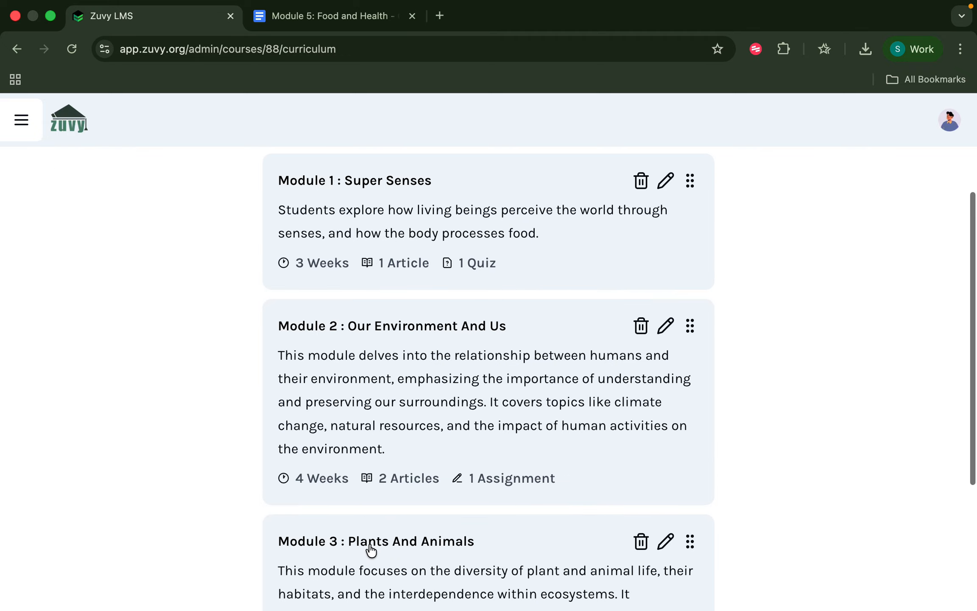
scroll(377, 500, up, 10)
click(375, 355)
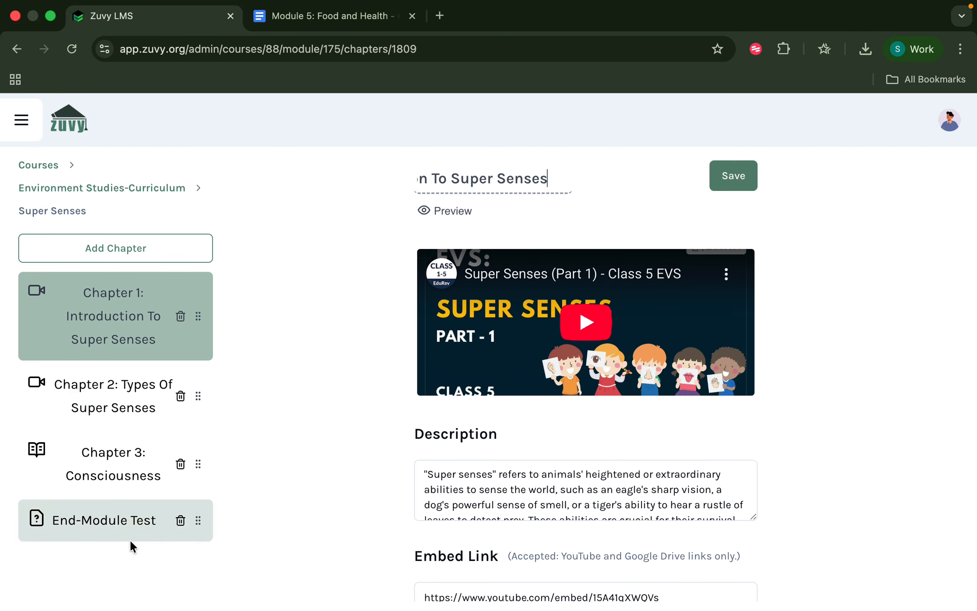
Cancel the new-chapter dialog without adding one, then open Chapter 2: Types Of Super Senses.
click(141, 247)
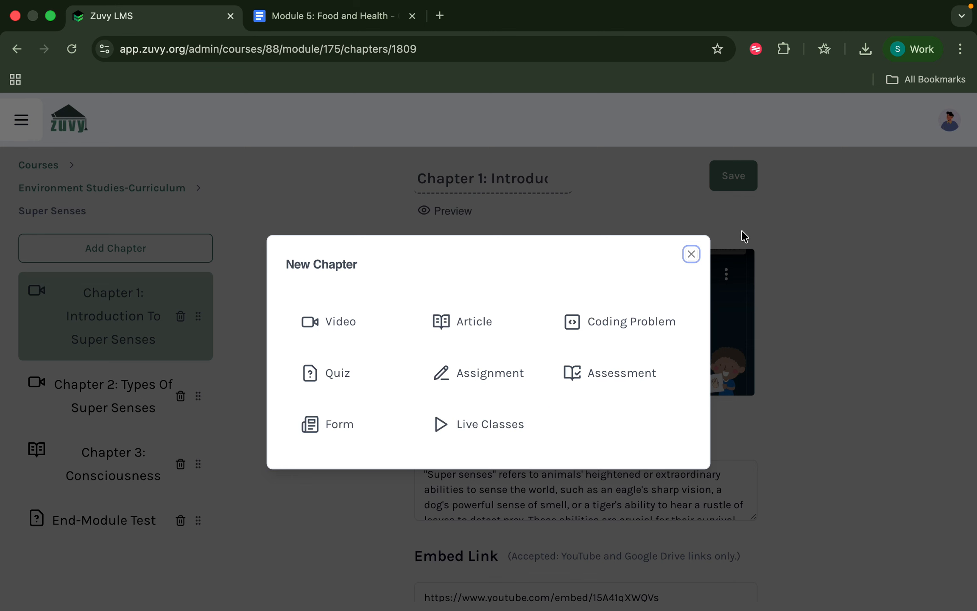
click(691, 254)
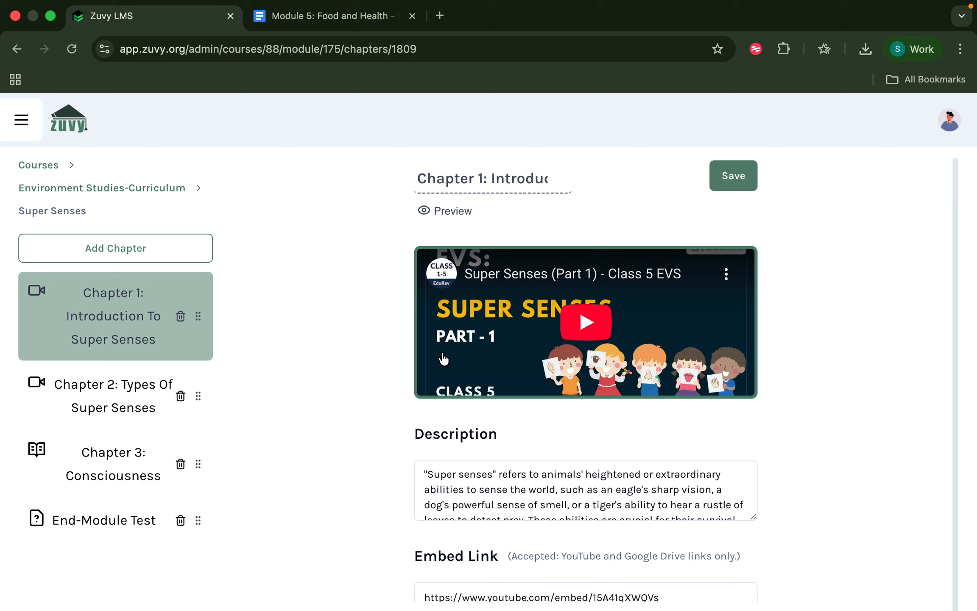
scroll(452, 450, down, 1)
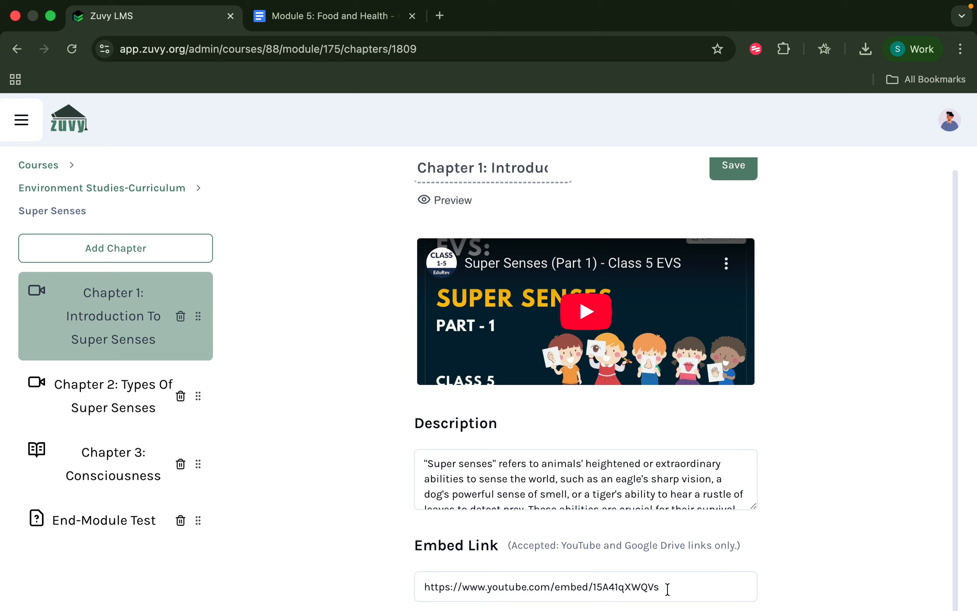
click(667, 588)
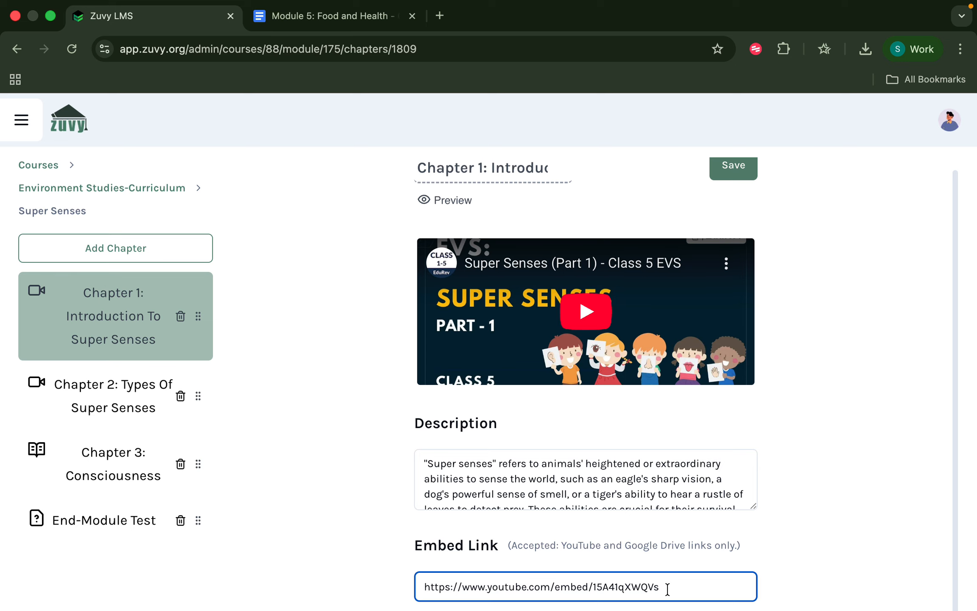
click(117, 406)
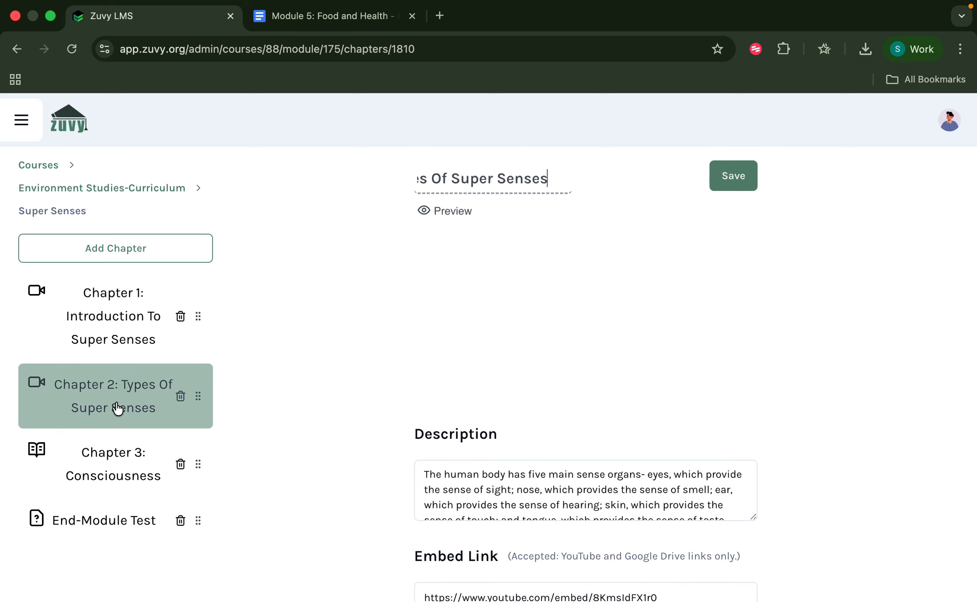
Open Chapter 3: Consciousness and read through its article.
click(104, 484)
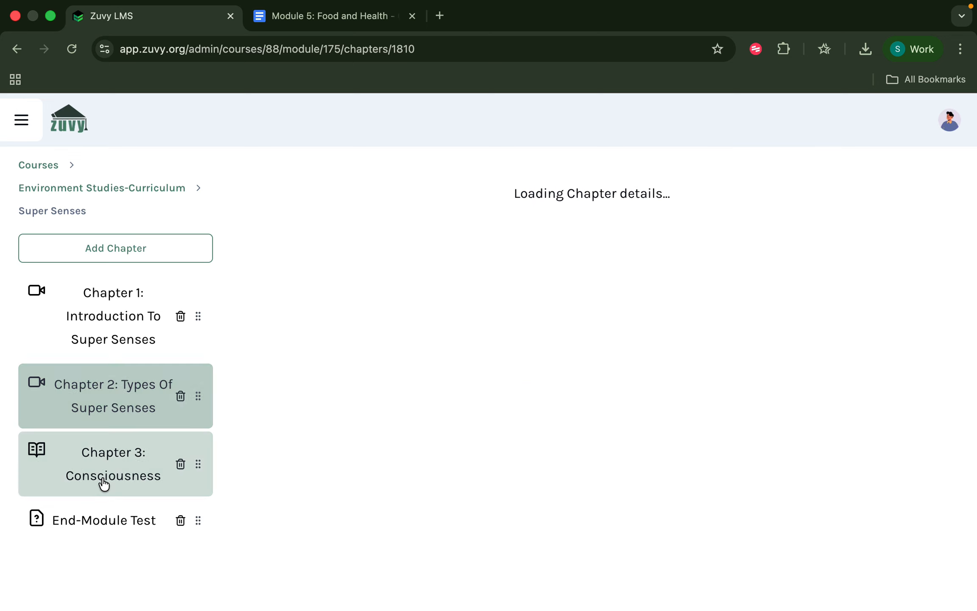
scroll(392, 479, down, 2)
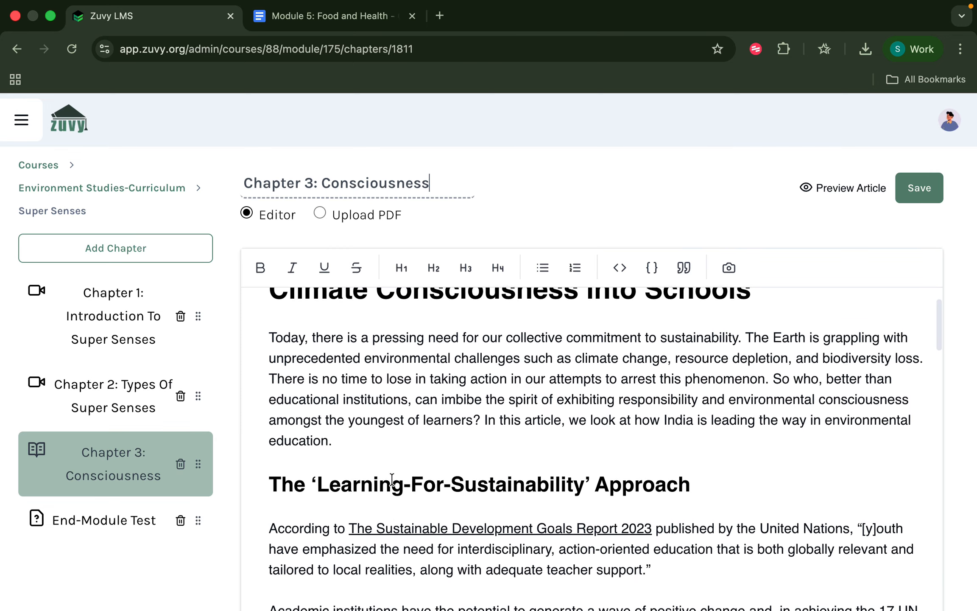
scroll(392, 480, down, 1)
scroll(392, 479, up, 2)
scroll(392, 479, down, 5)
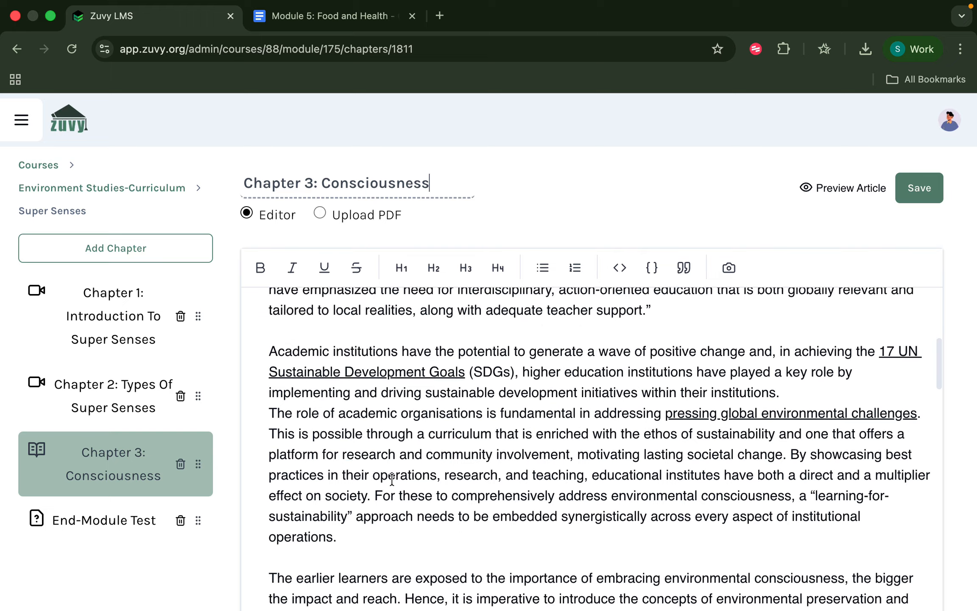
scroll(392, 479, down, 10)
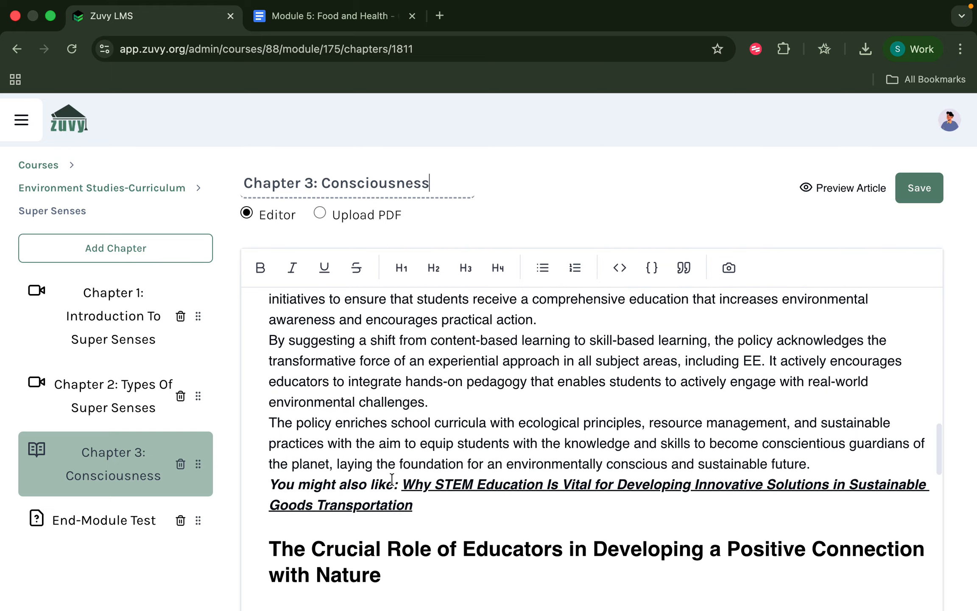
scroll(392, 480, down, 10)
scroll(392, 479, down, 2)
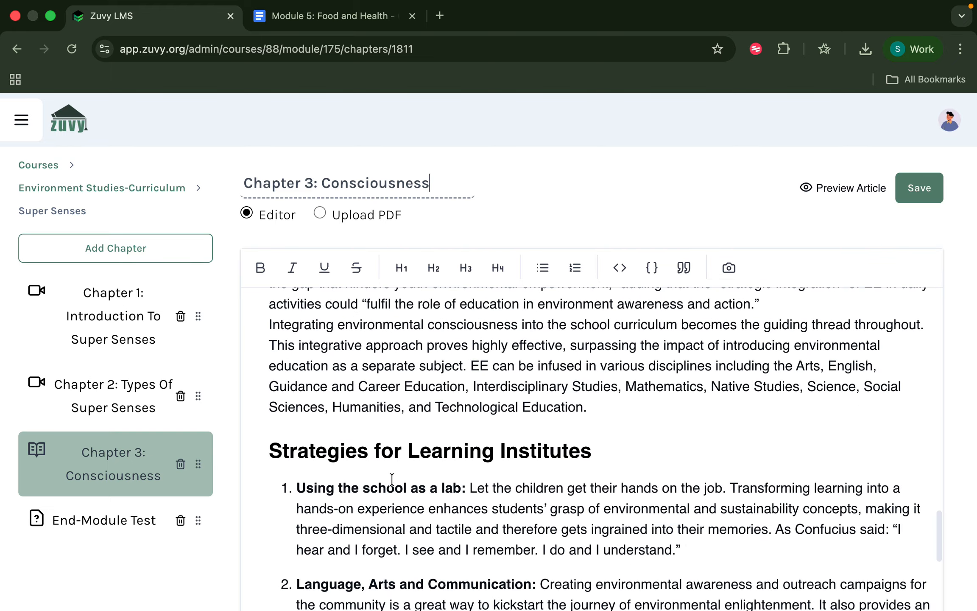
scroll(391, 480, down, 10)
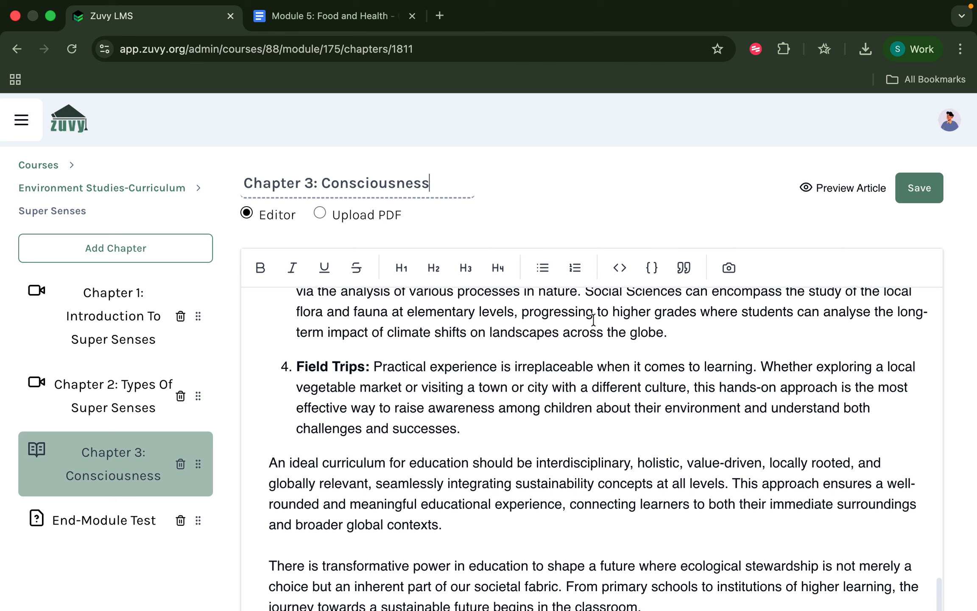
Preview the Consciousness article as learners see it, then go back to the chapters.
click(834, 193)
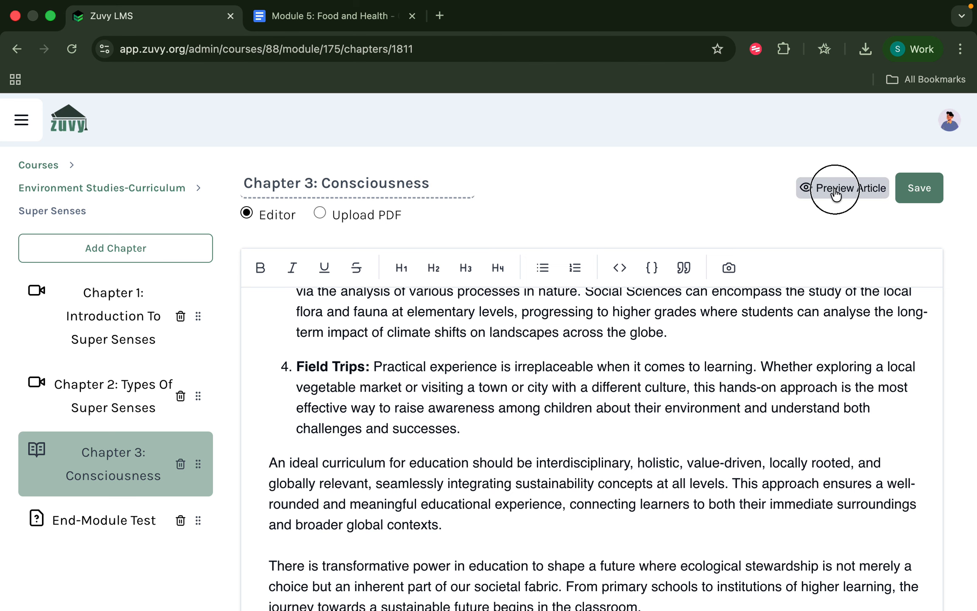
scroll(683, 380, down, 5)
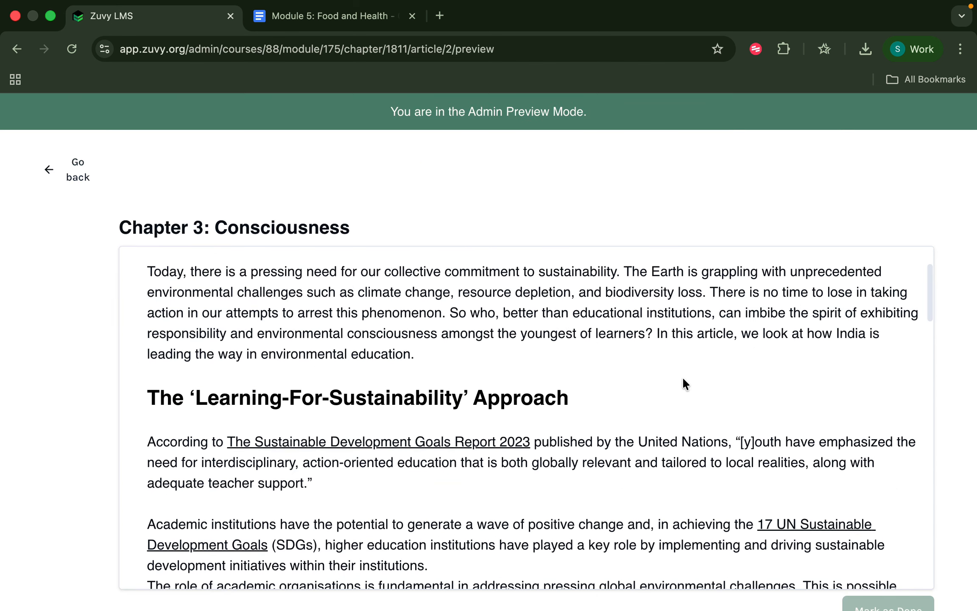
scroll(682, 382, down, 10)
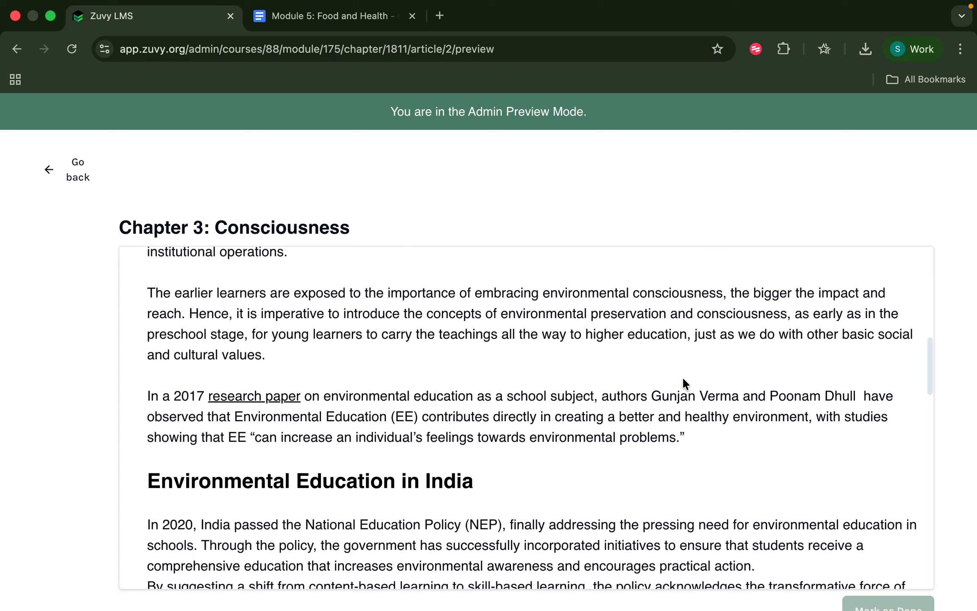
scroll(684, 381, down, 15)
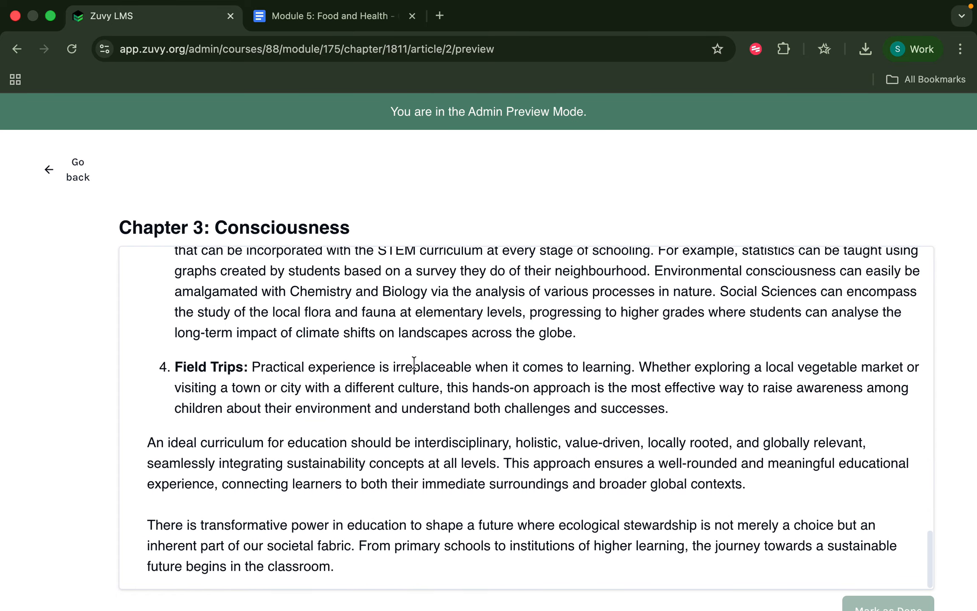
click(69, 175)
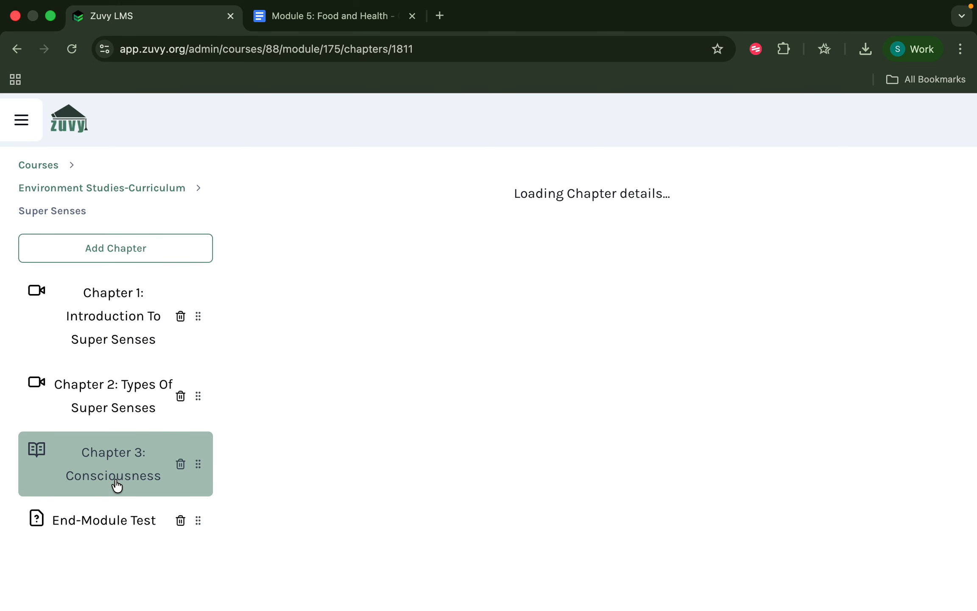
Open the End-Module Test quiz and review its three selected MCQ Library questions.
click(117, 518)
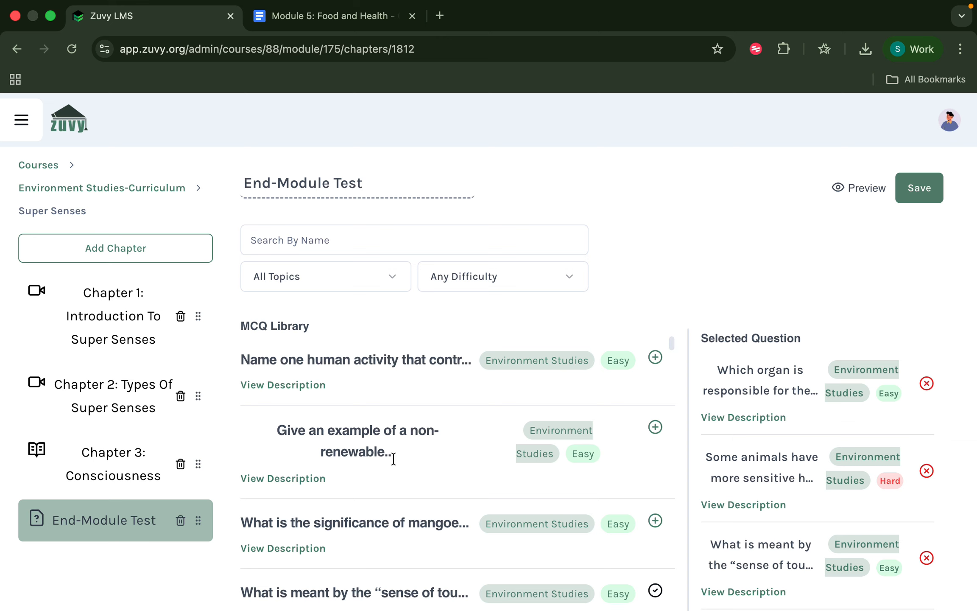
scroll(393, 458, down, 6)
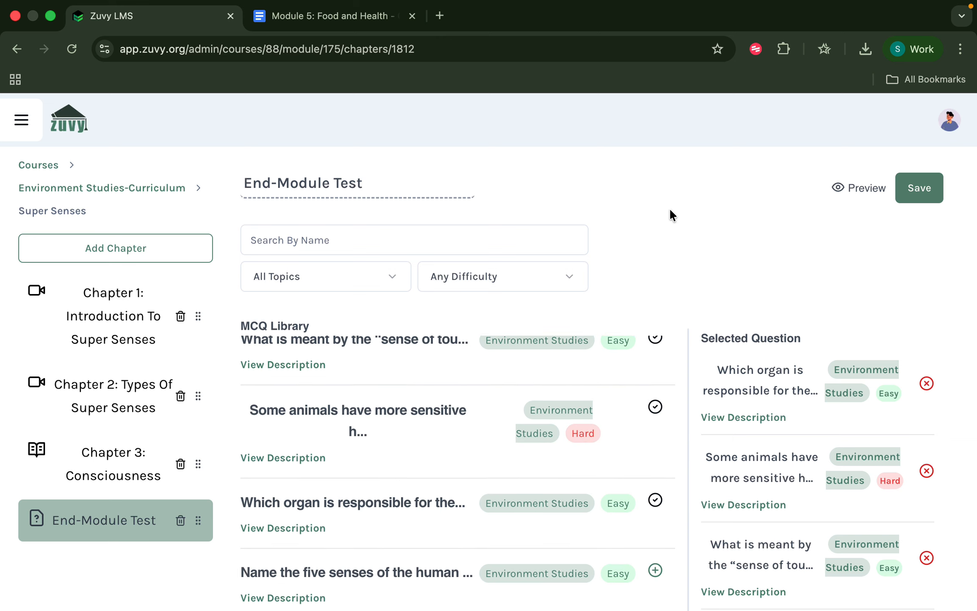
click(142, 246)
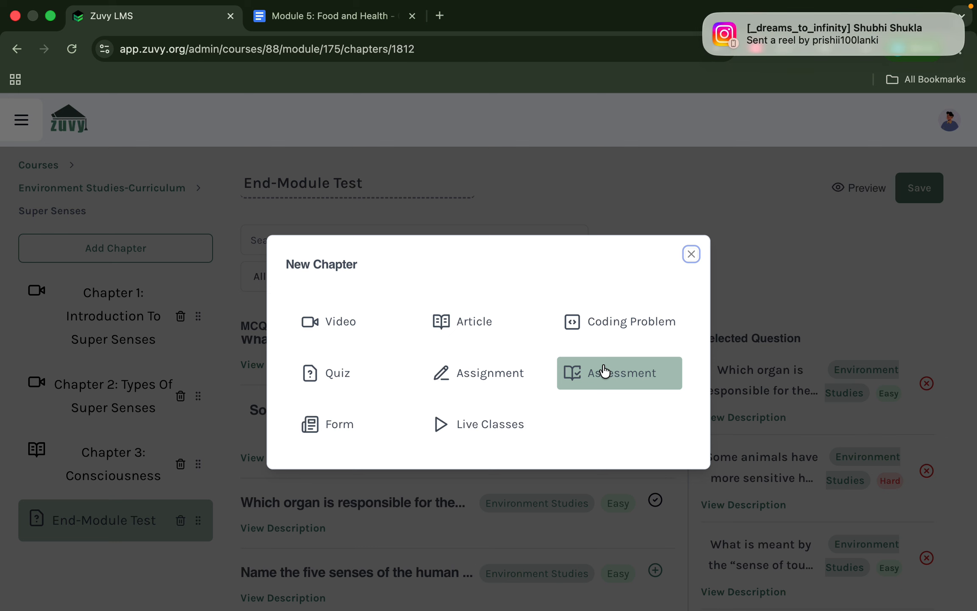
click(691, 254)
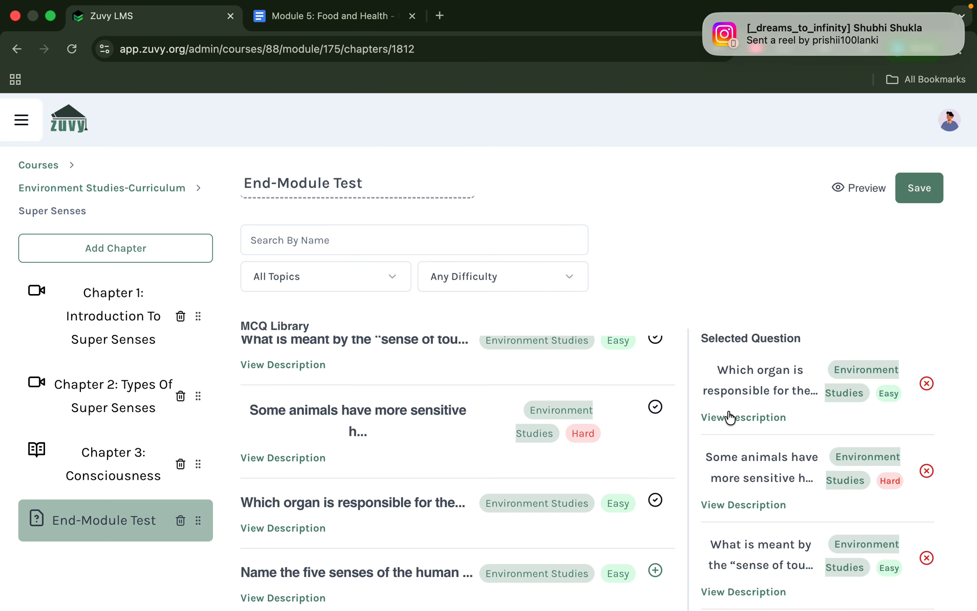
scroll(585, 405, up, 3)
scroll(585, 405, down, 5)
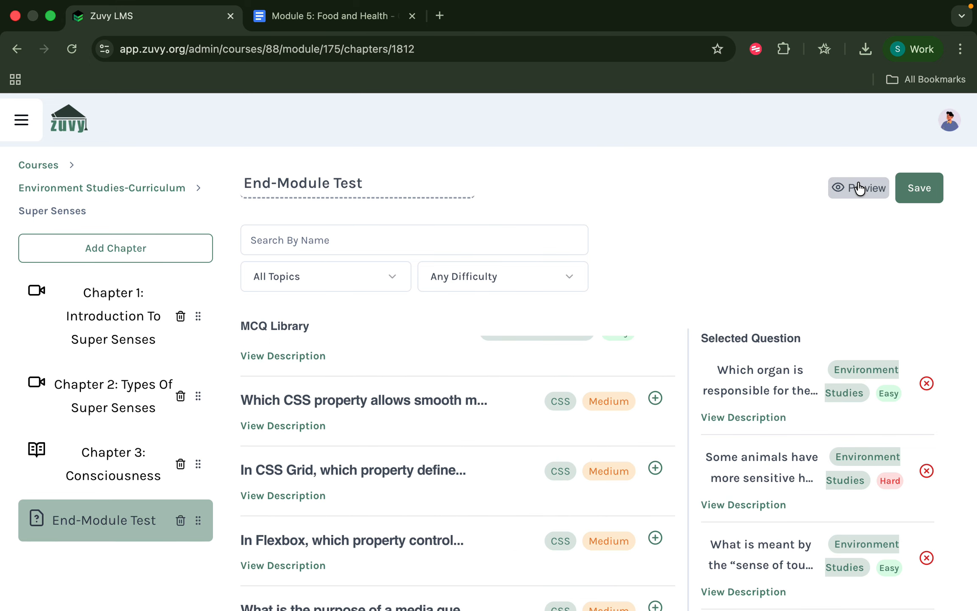
click(858, 188)
scroll(453, 467, down, 6)
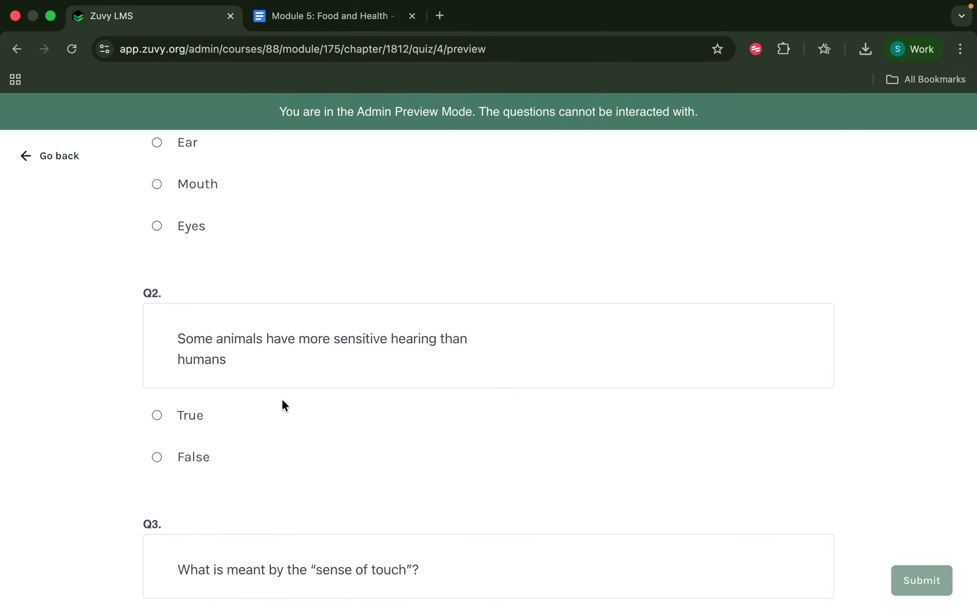
scroll(229, 450, down, 5)
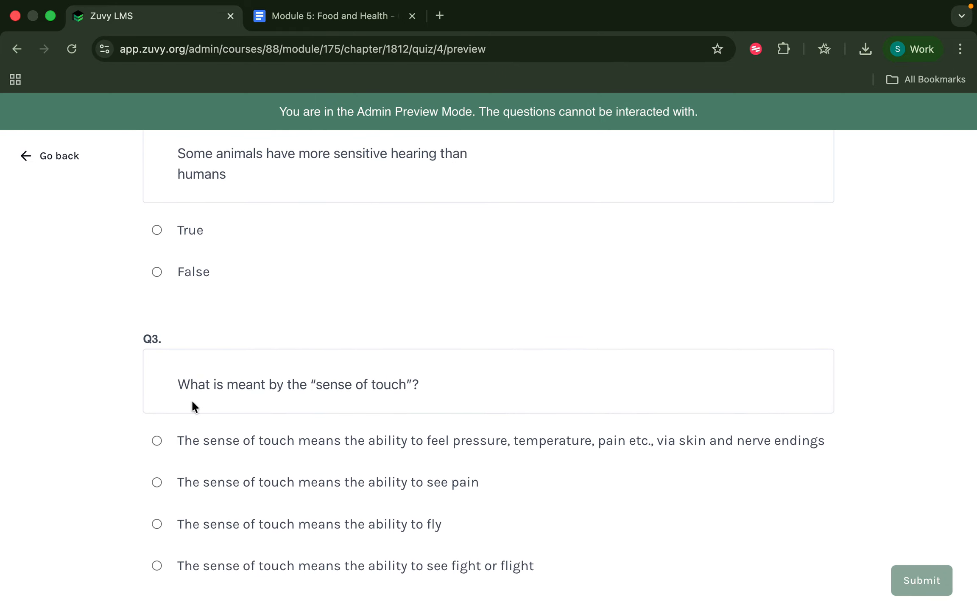
click(48, 158)
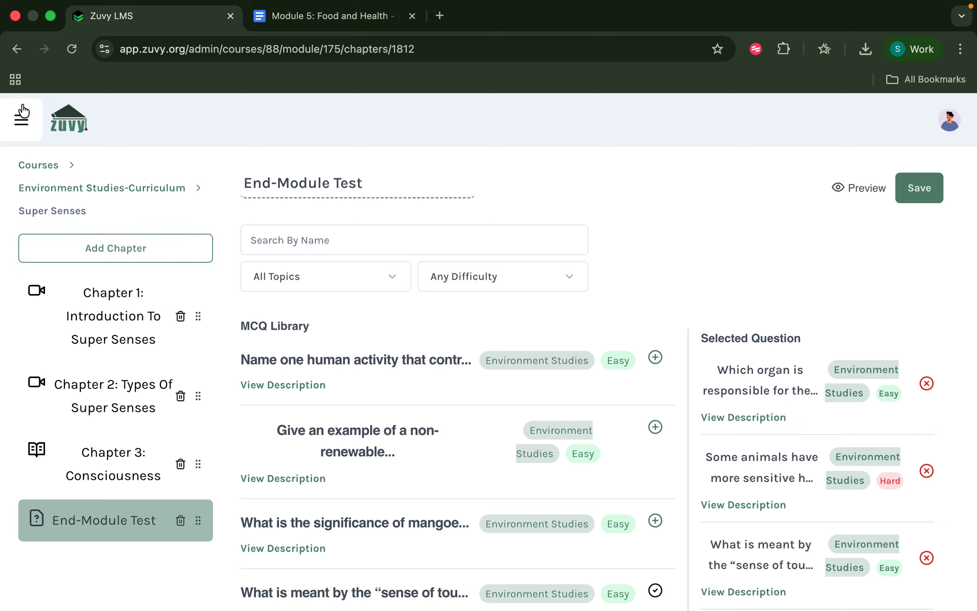
Return to the Environment Studies curriculum and look over its modules.
click(73, 190)
scroll(311, 399, down, 8)
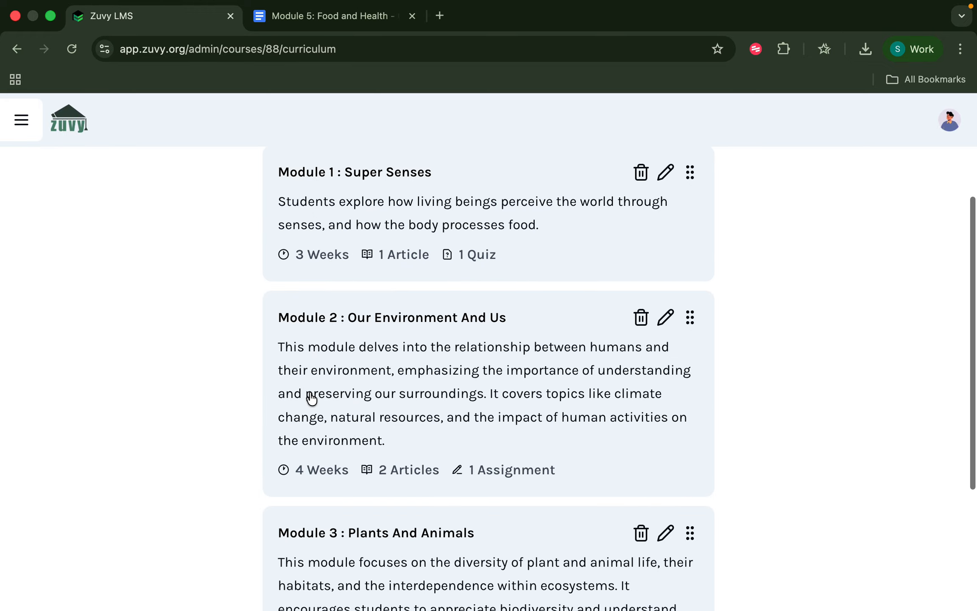
scroll(311, 399, down, 1)
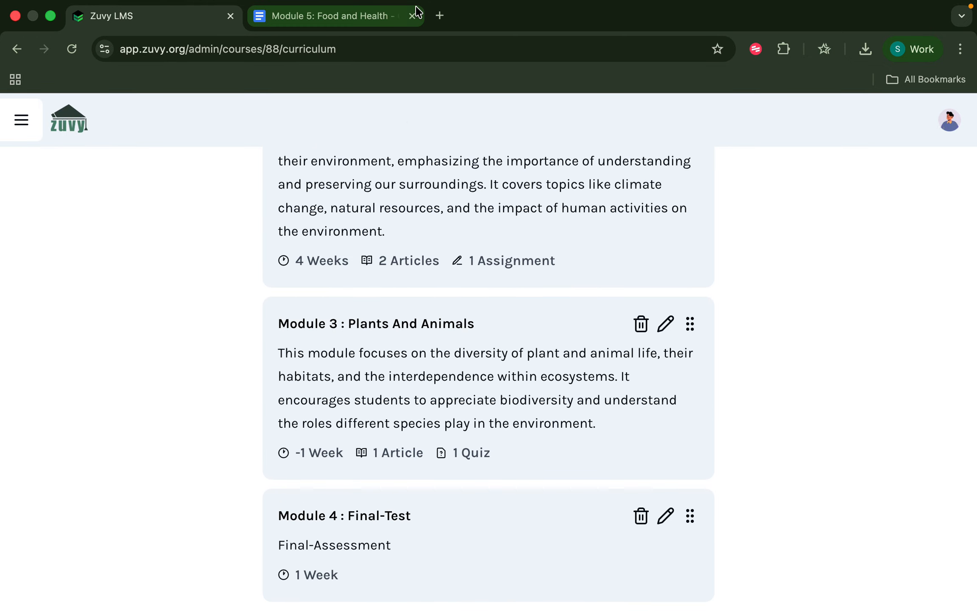
scroll(399, 516, up, 10)
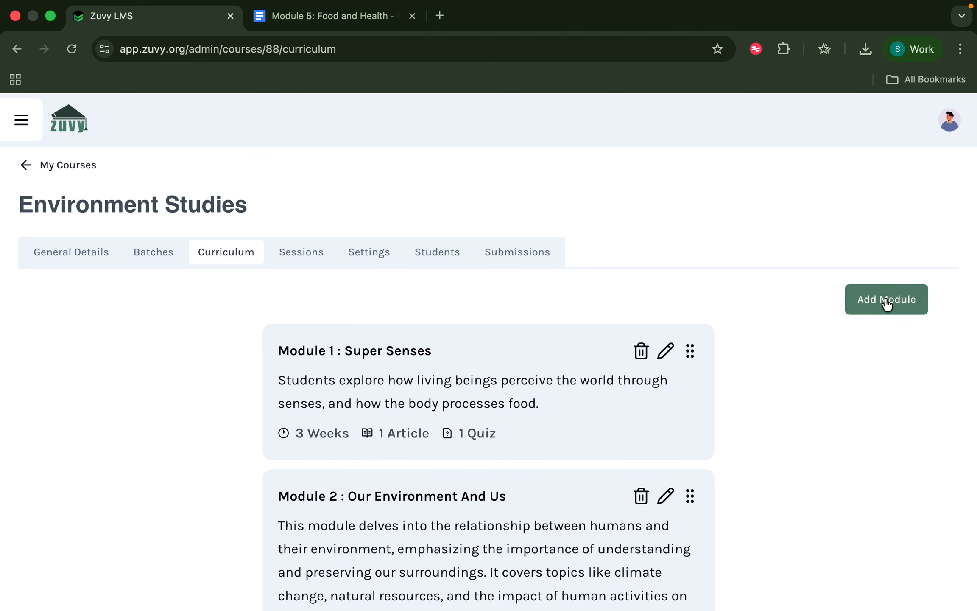
Start a new Learning Material module and bring up the Module 5: Food and Health document.
click(886, 307)
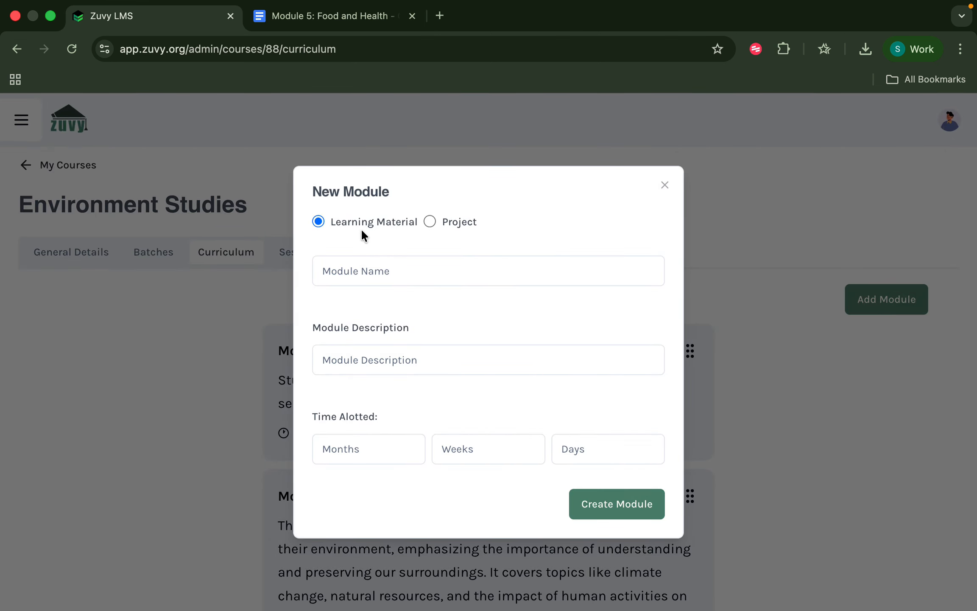
click(433, 220)
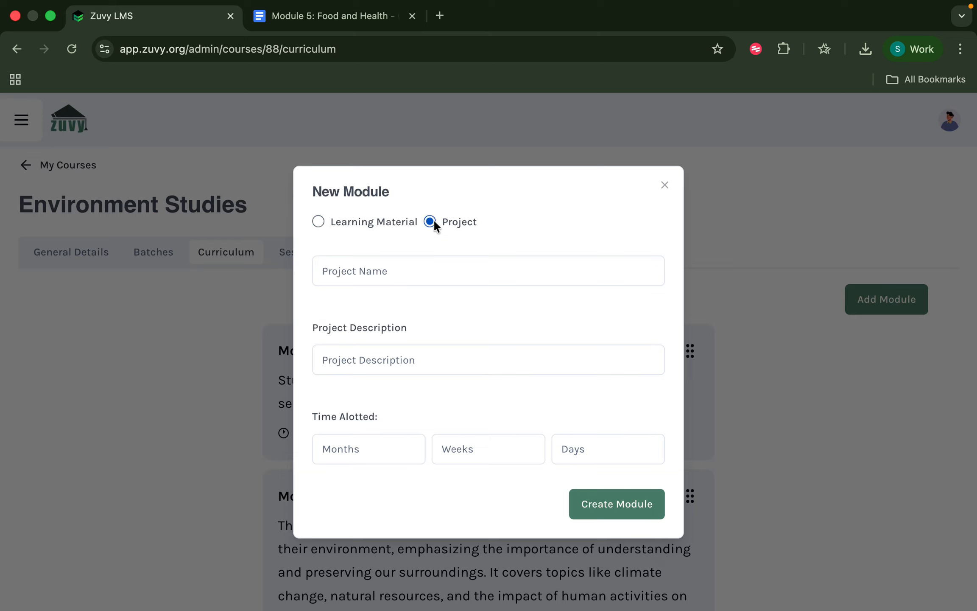
click(370, 224)
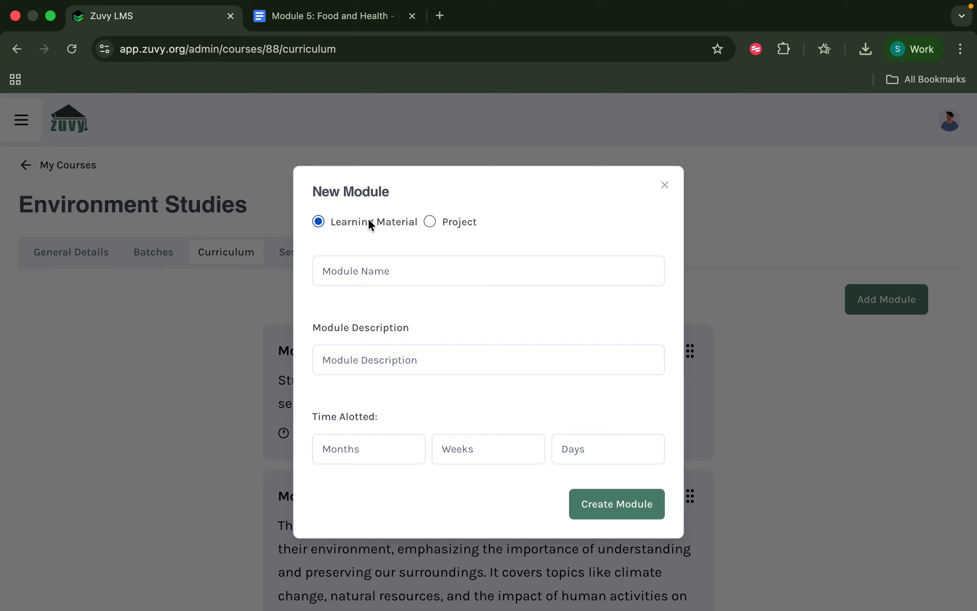
click(300, 17)
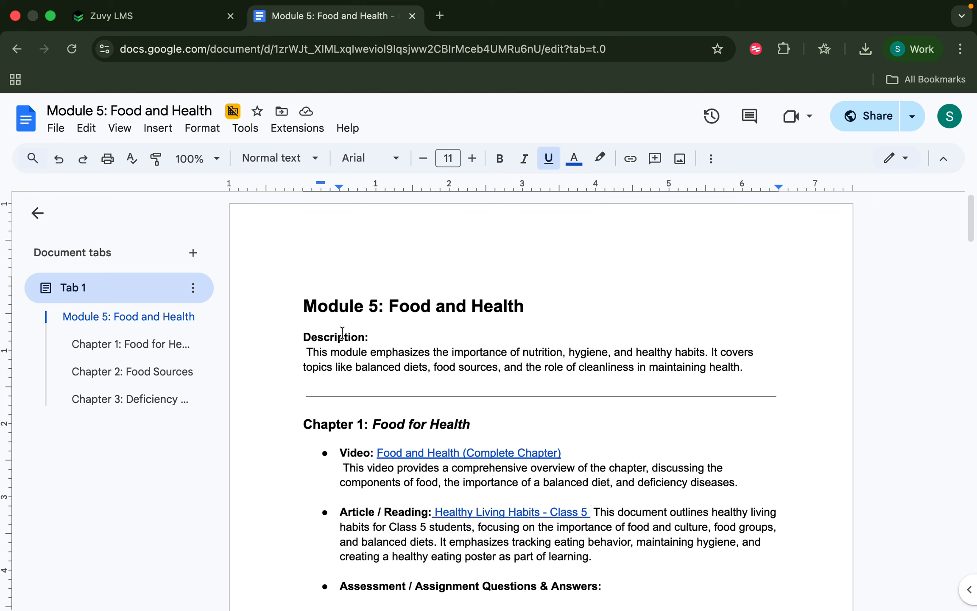
Copy 'Food and Health' from the document heading into the Module Name field.
drag(304, 305, 558, 305)
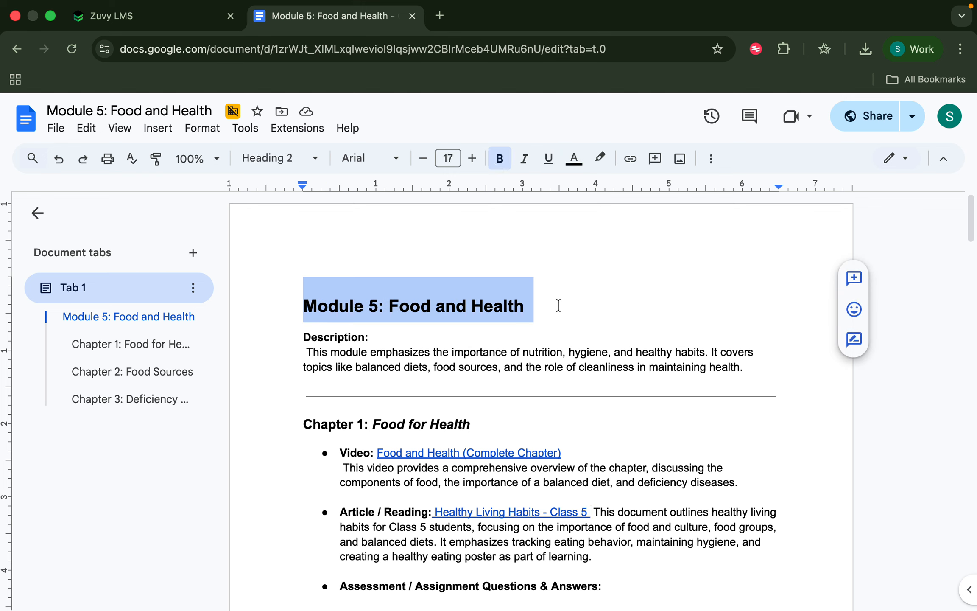
click(389, 306)
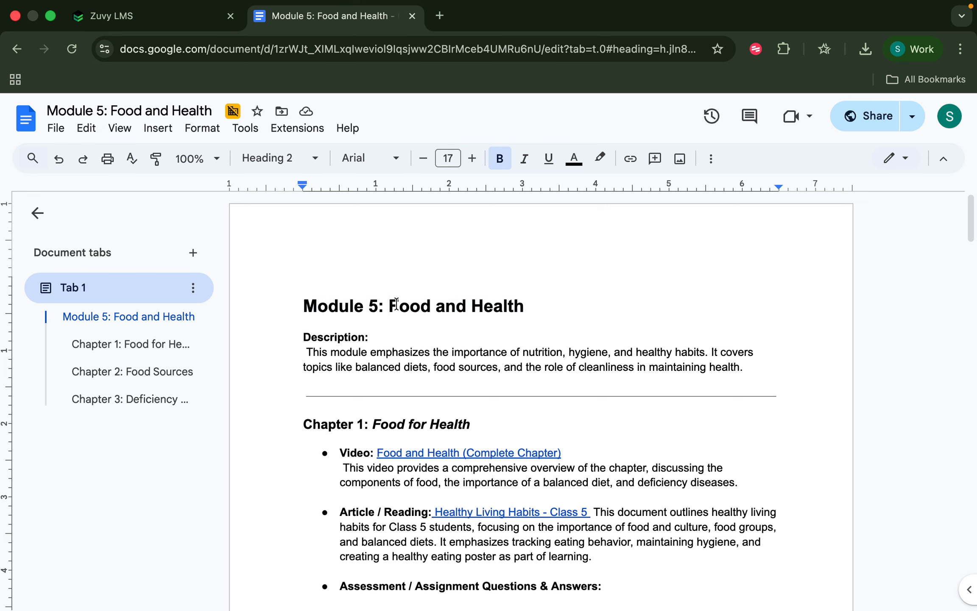
key(shift+End)
key(super+c)
click(127, 16)
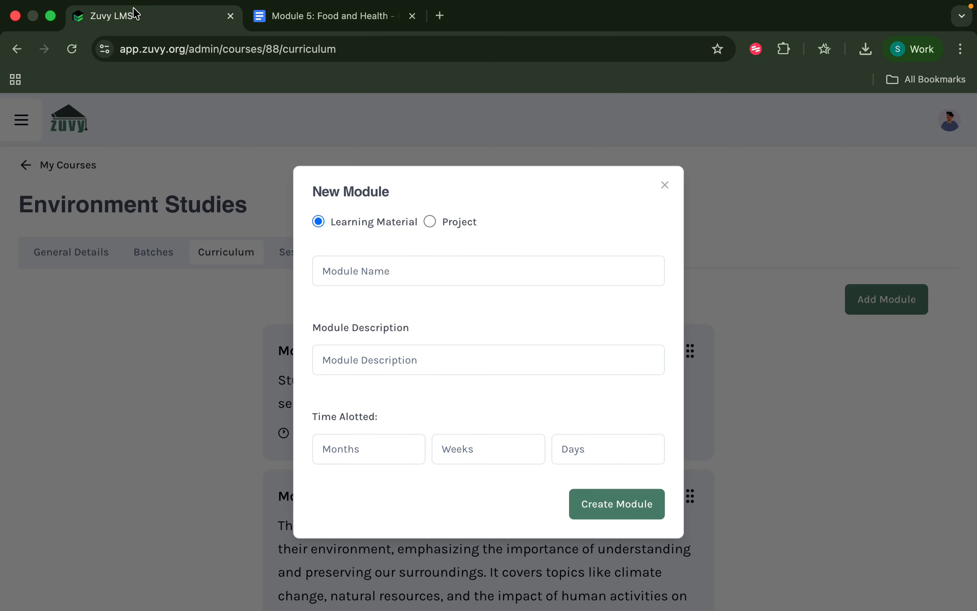
click(382, 271)
key(super+v)
Copy the document's description paragraph into the Module Description field.
click(367, 356)
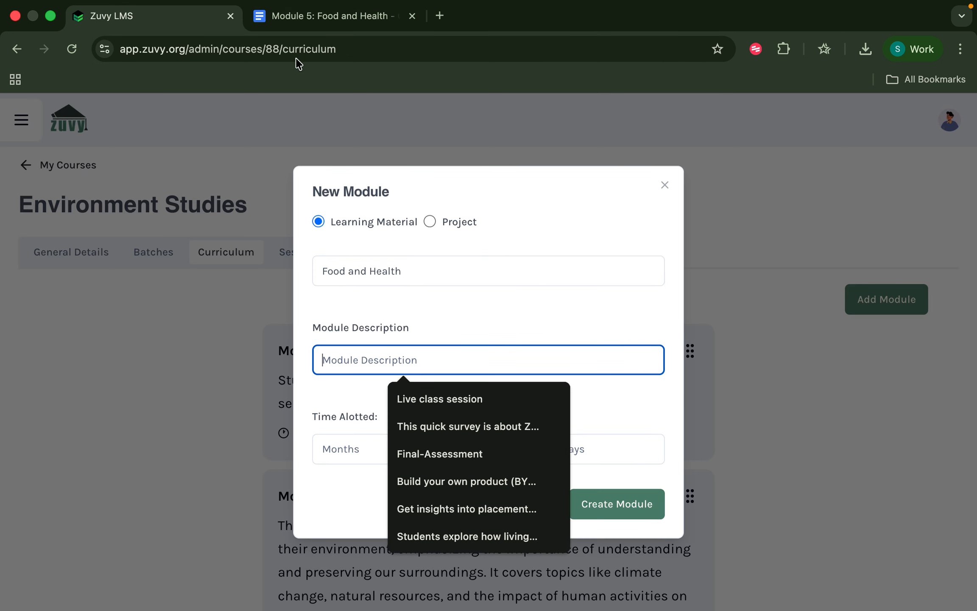
click(291, 17)
click(307, 352)
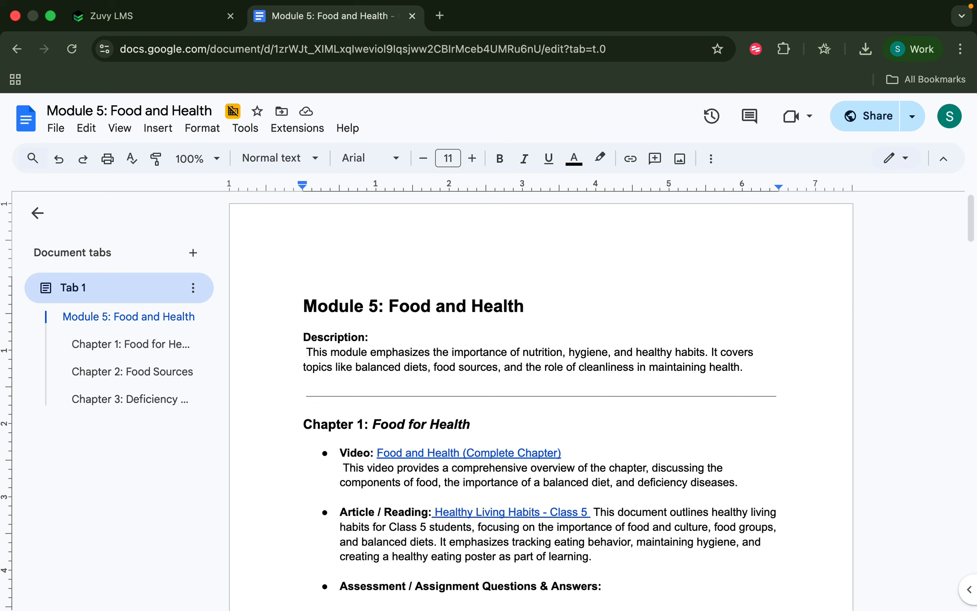
key(BackSpace)
key(shift+Down)
key(shift+Down)
key(super+c)
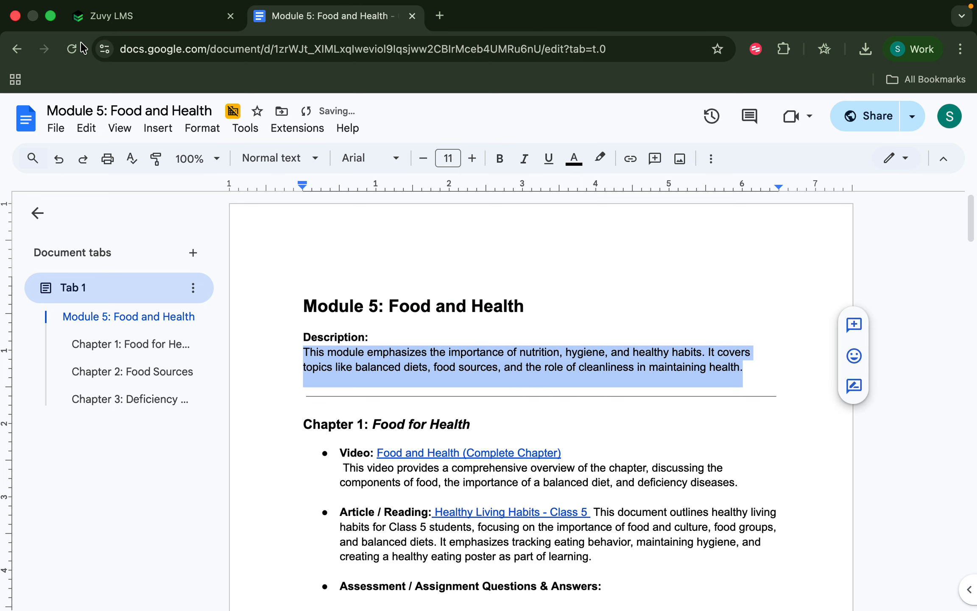
click(82, 19)
key(super+v)
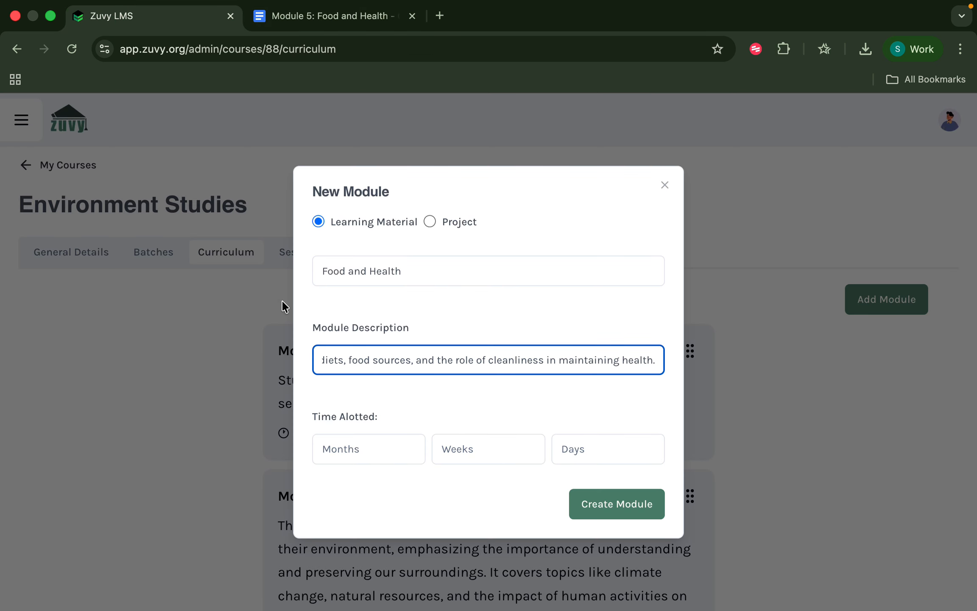
Check the Module 5 document's details against the new module form.
click(285, 25)
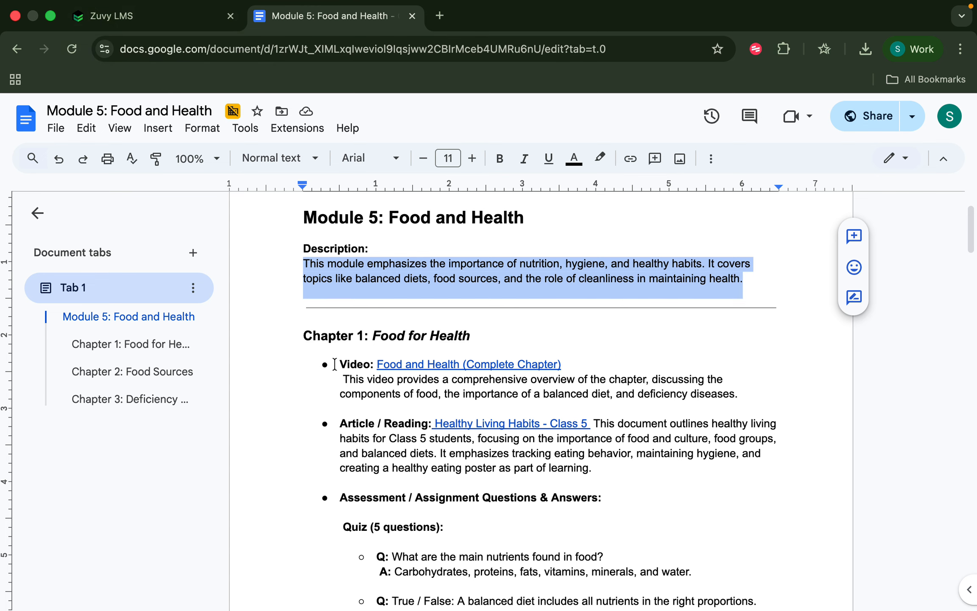
click(162, 21)
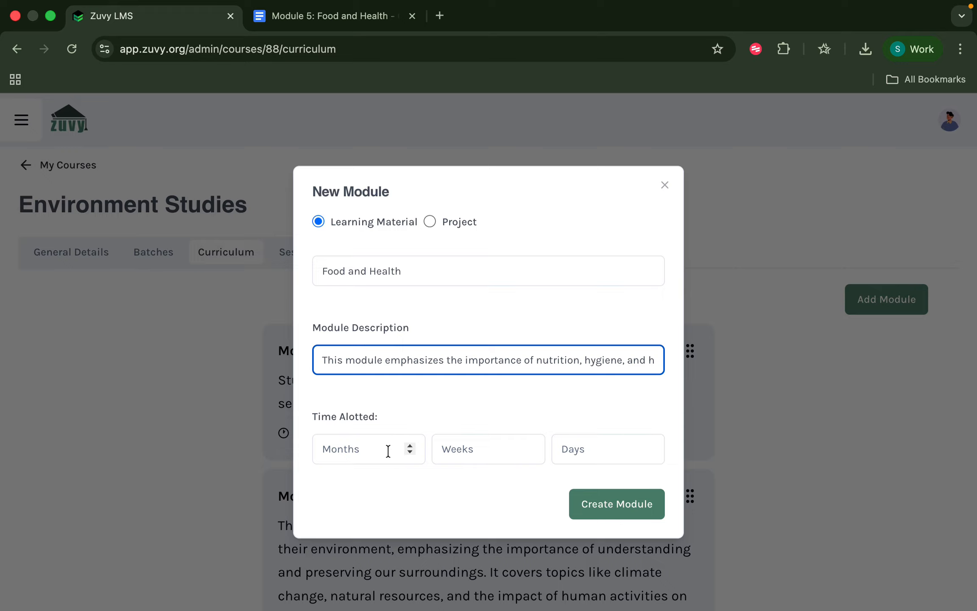
click(274, 17)
scroll(382, 279, down, 4)
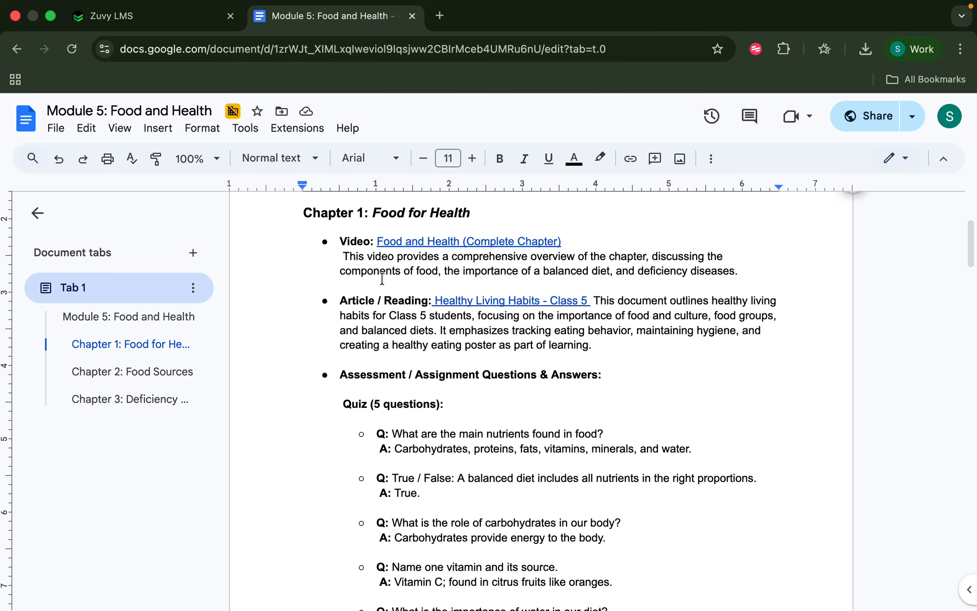
scroll(382, 278, up, 2)
scroll(382, 279, down, 1)
scroll(382, 279, down, 20)
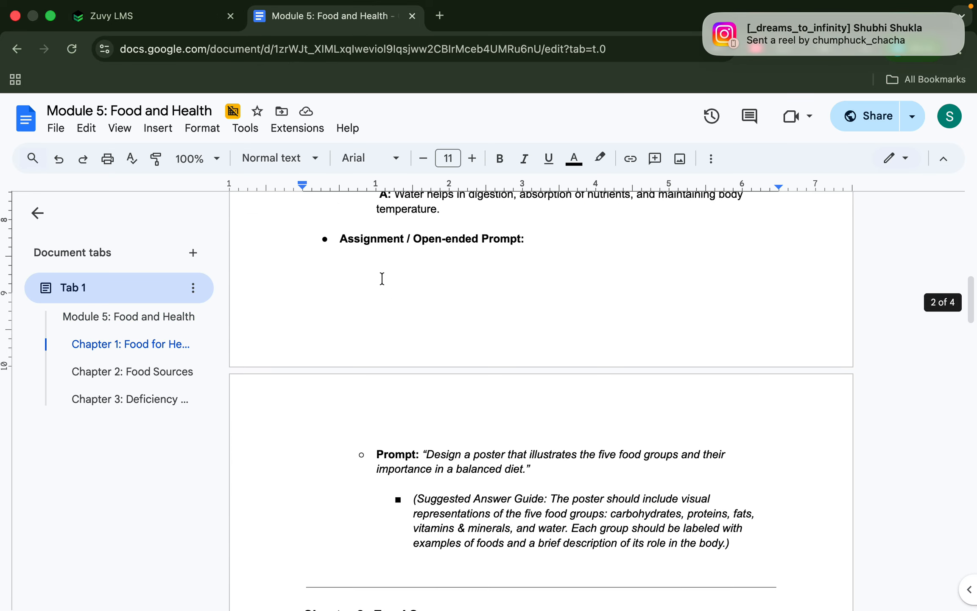
scroll(382, 278, down, 10)
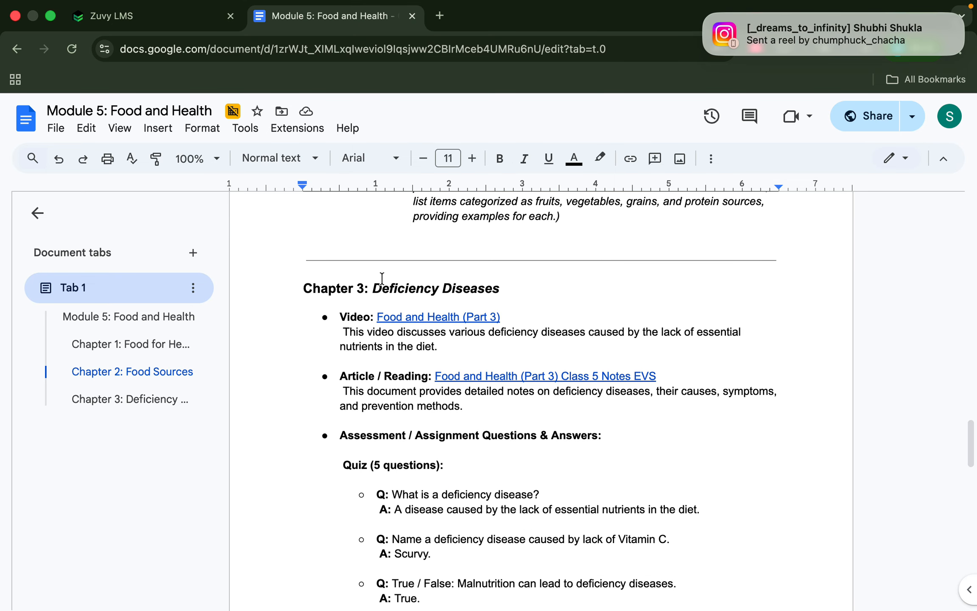
click(136, 16)
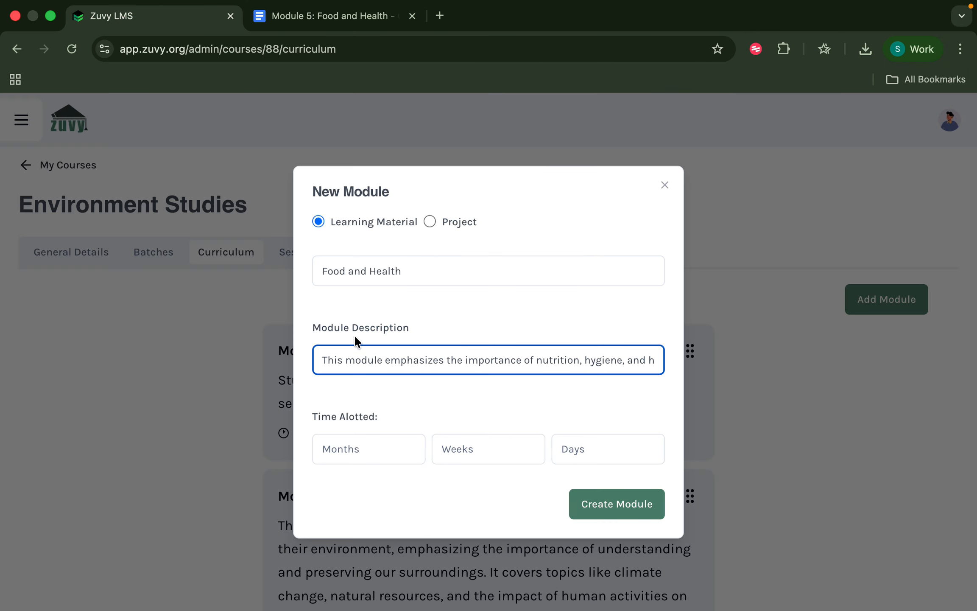
Set the time allotted to 1 month, create the module, and dismiss the success message.
click(346, 461)
text(1)
click(384, 503)
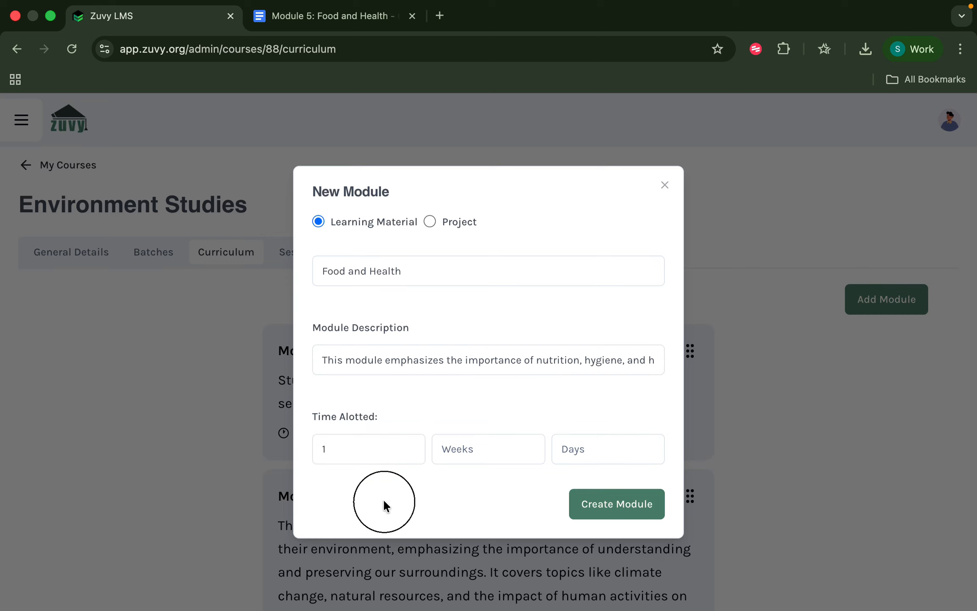
click(620, 508)
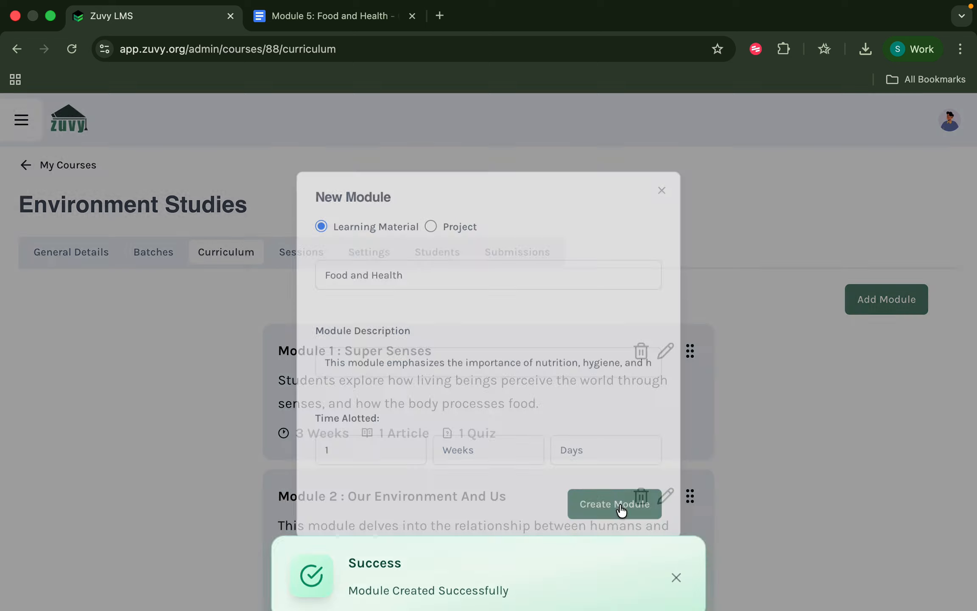
scroll(526, 466, down, 10)
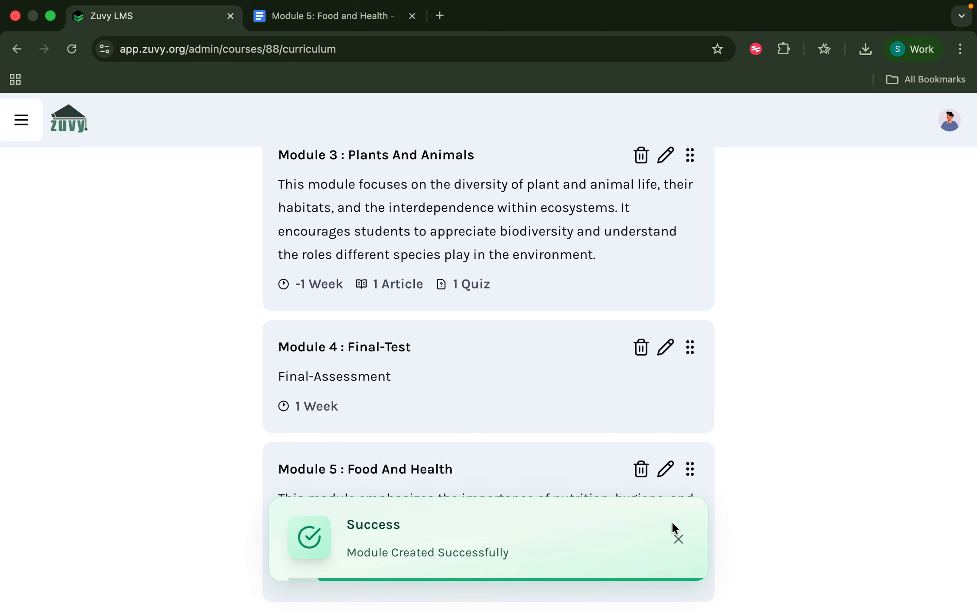
click(676, 539)
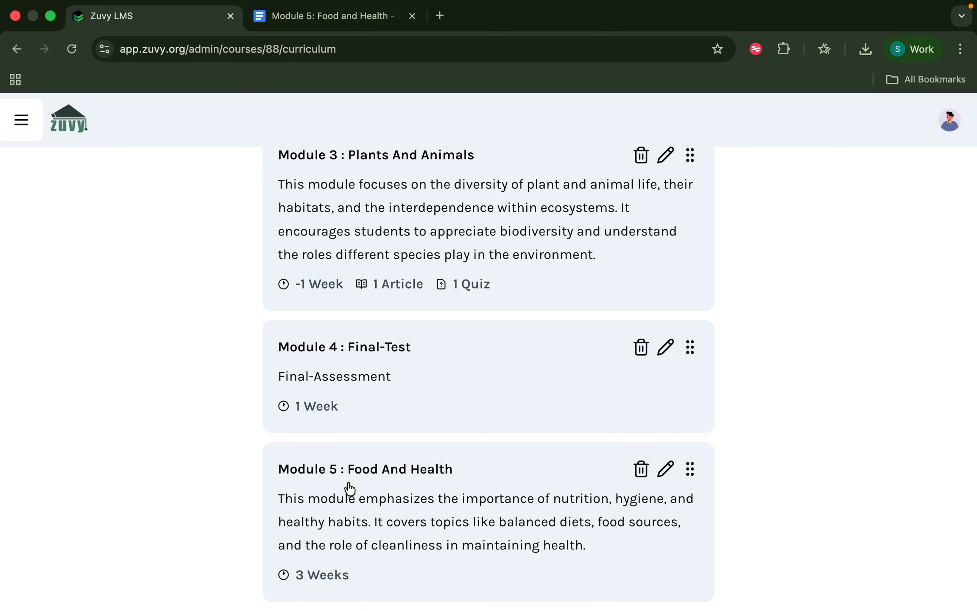
Open the Food And Health module, then locate Chapter 1 in the Module 5 document.
click(440, 485)
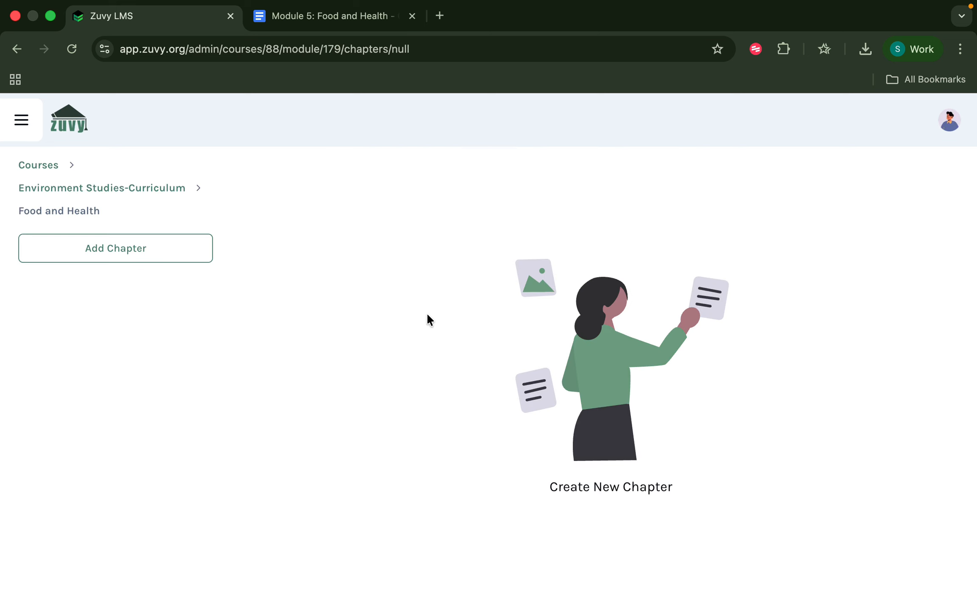
click(358, 17)
scroll(326, 334, up, 15)
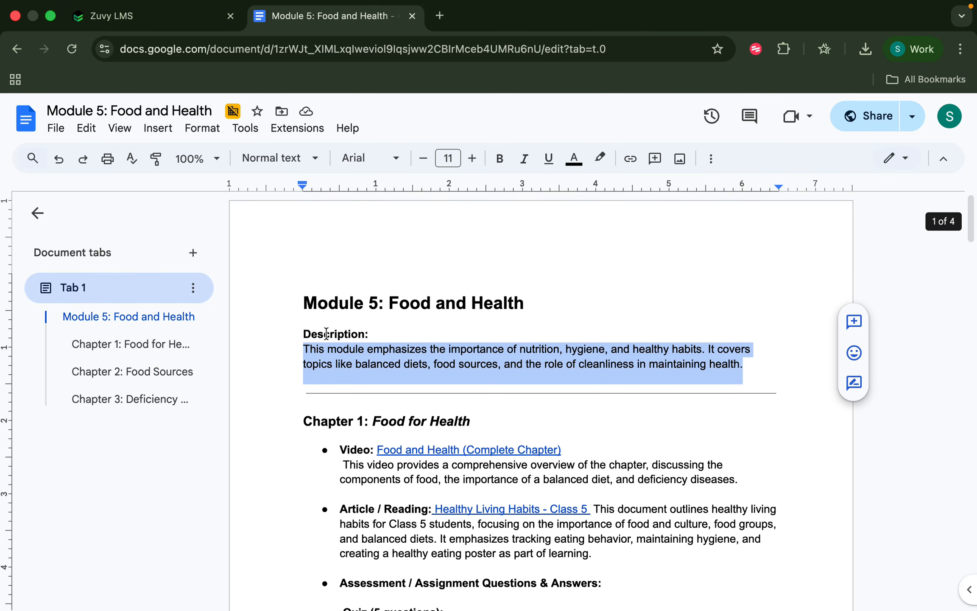
drag(373, 424, 480, 424)
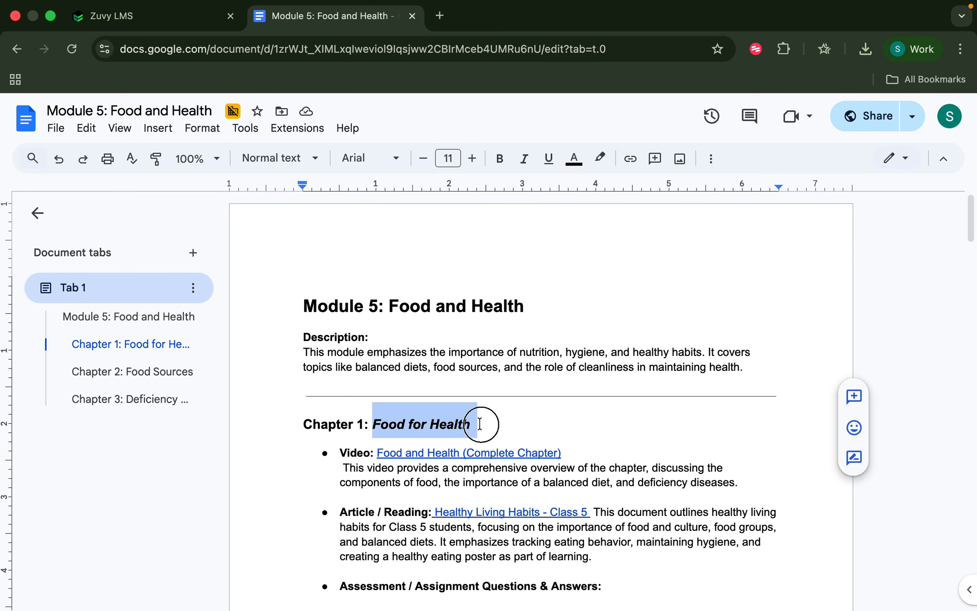
text(c)
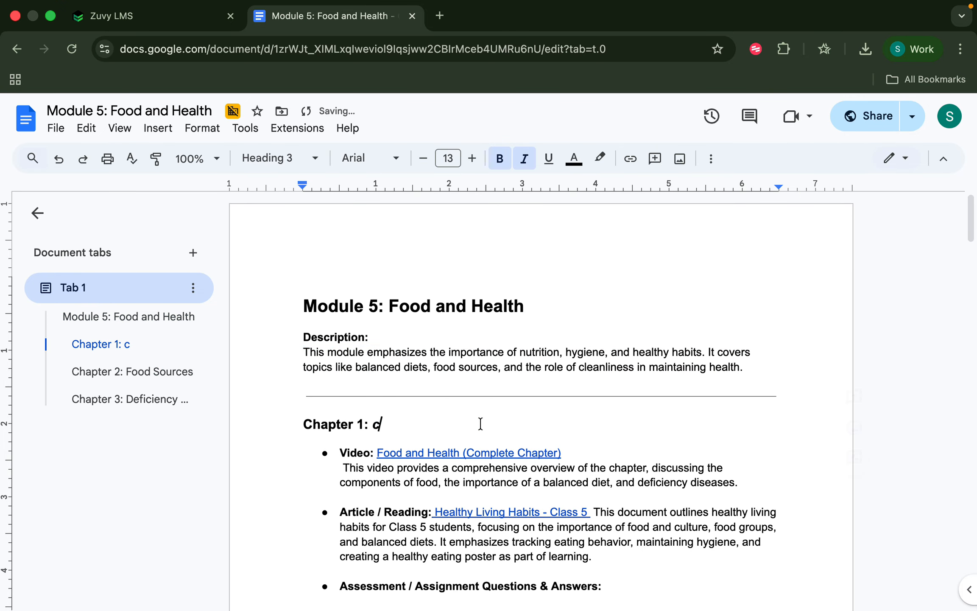
key(super+z)
click(490, 423)
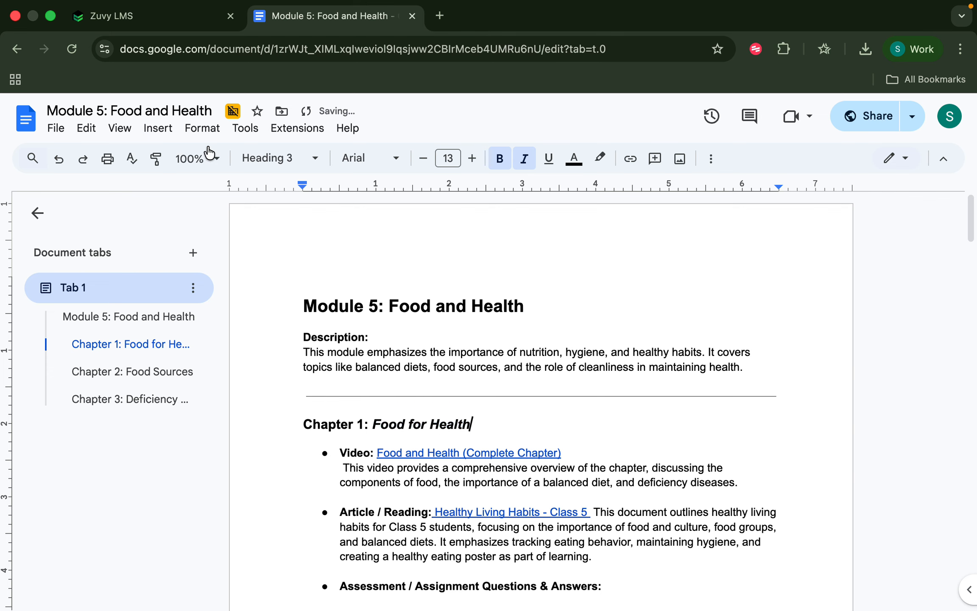
Copy the Chapter 1 Food and Health video link and return to Zuvy LMS.
click(410, 457)
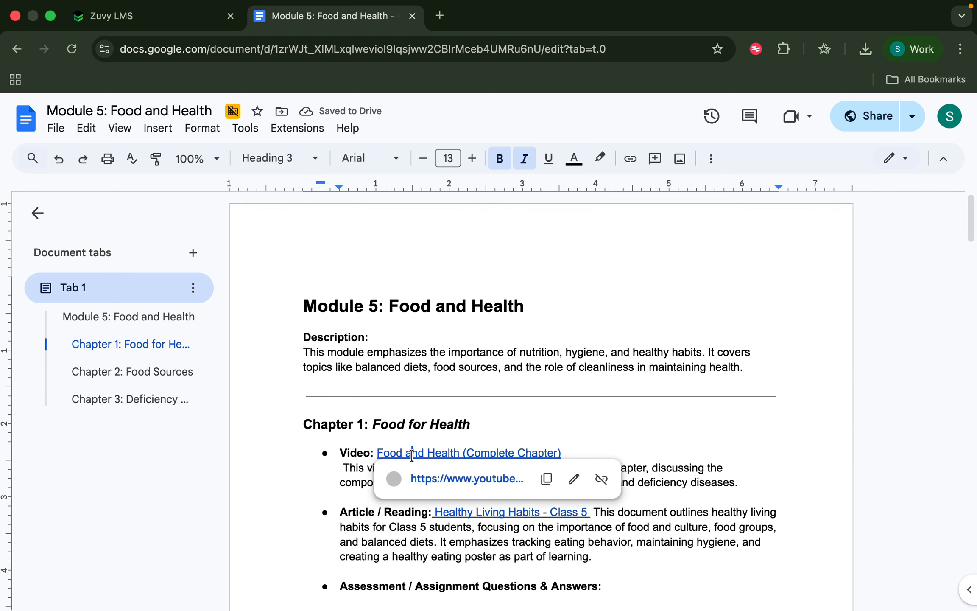
click(548, 478)
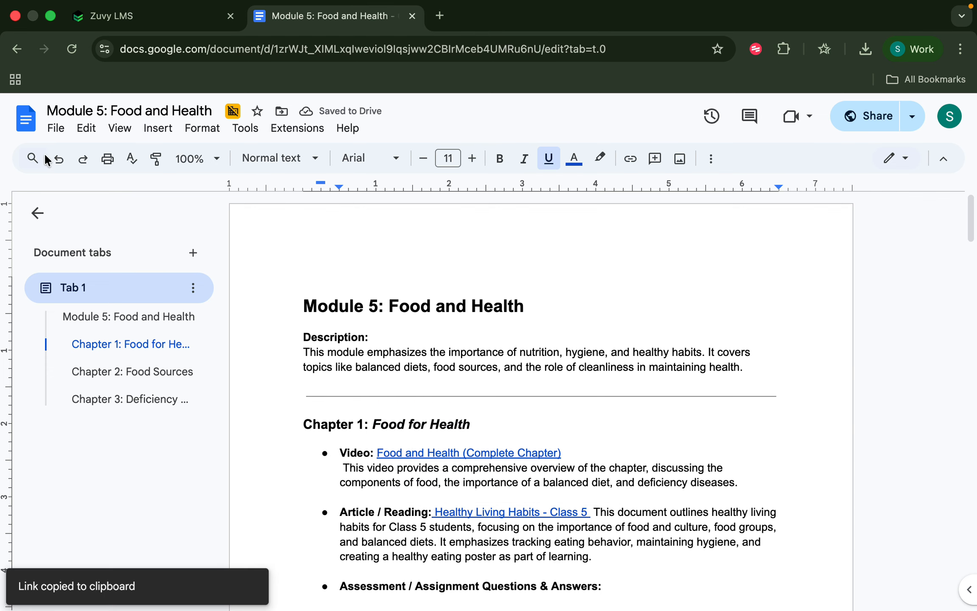
click(93, 13)
click(163, 248)
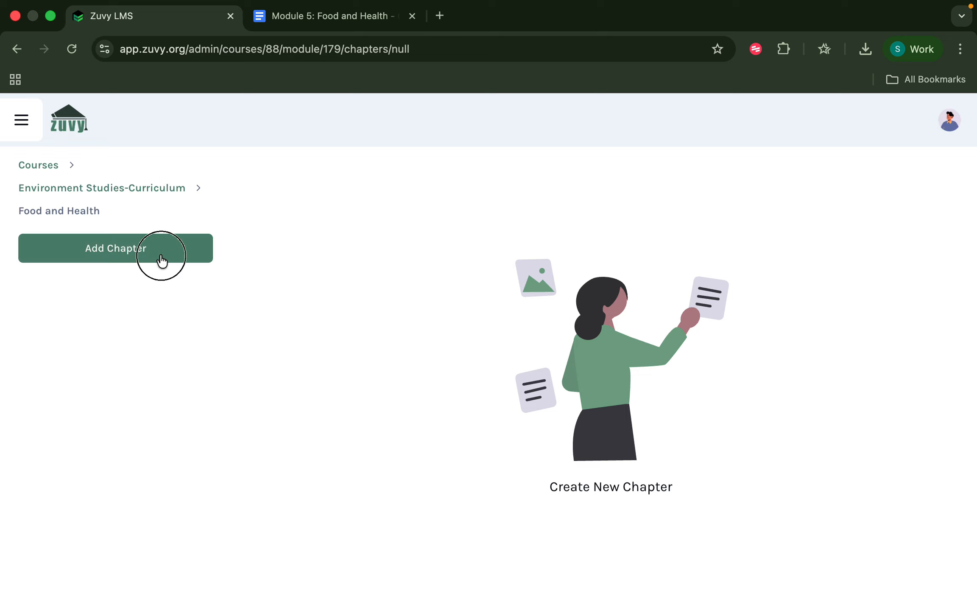
Make it a video chapter with the copied YouTube link, titled 'Chapter 8: Introduction To Food & Health'.
click(324, 323)
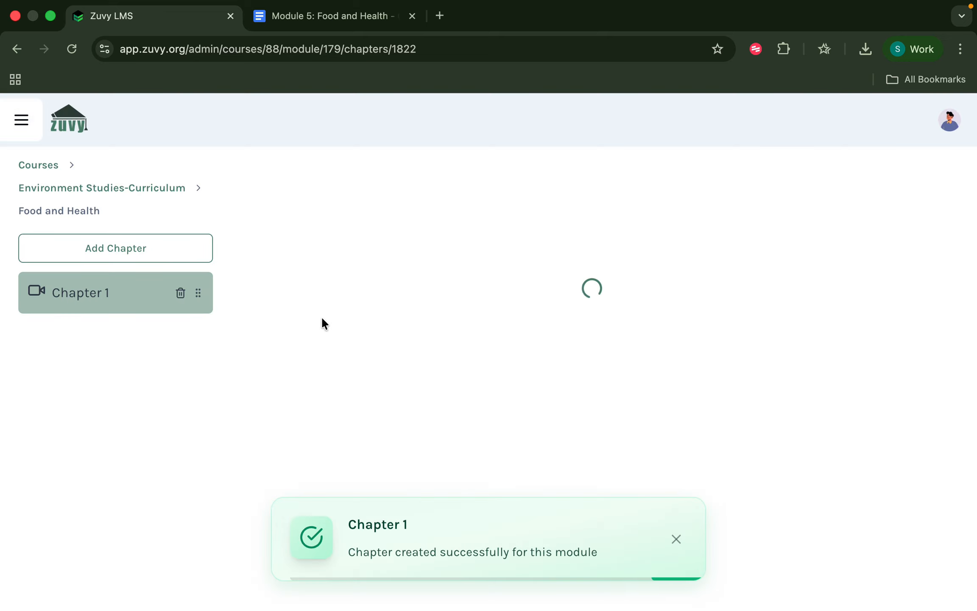
click(510, 444)
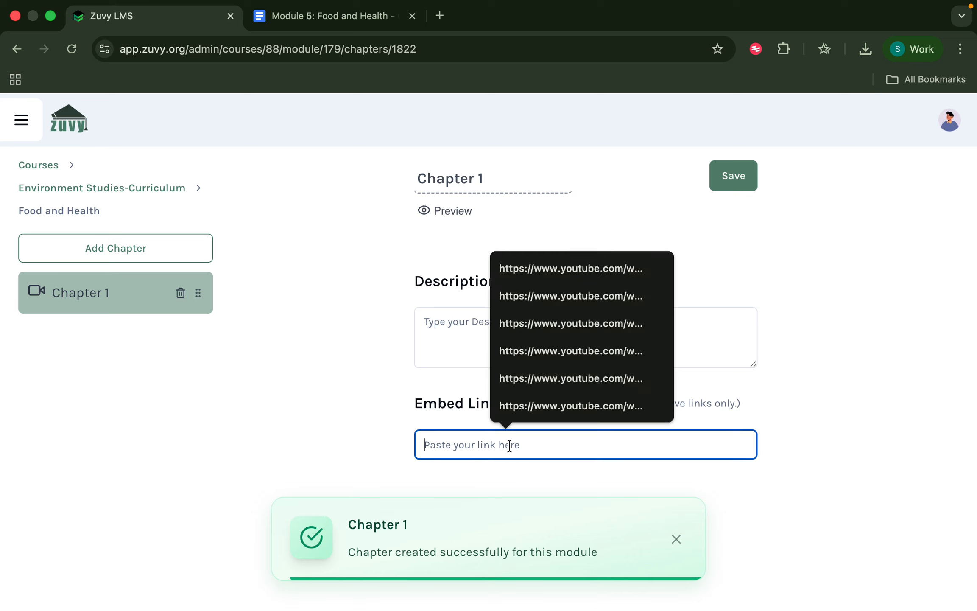
key(super+v)
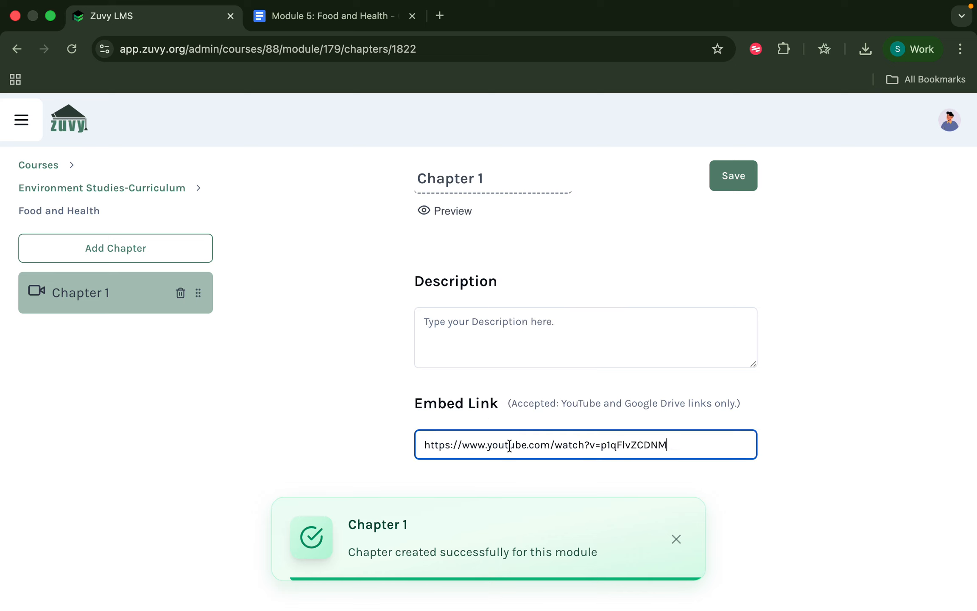
click(494, 171)
key(BackSpace)
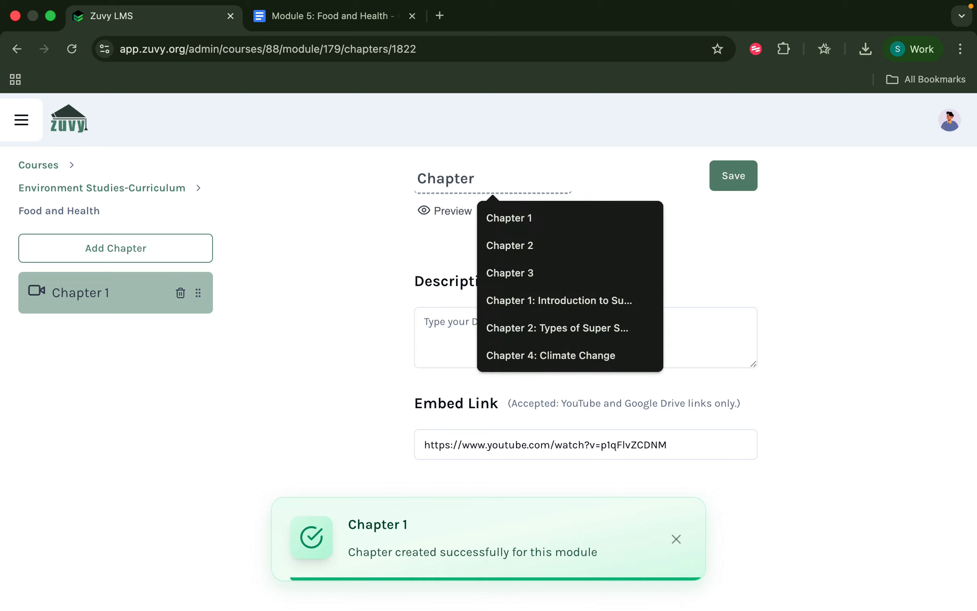
text(7)
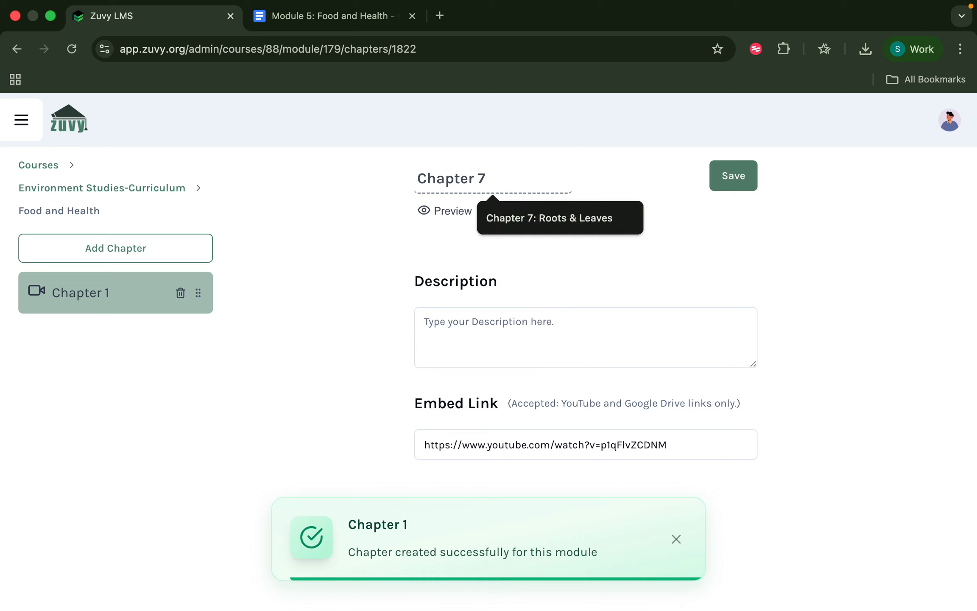
key(BackSpace)
text(8)
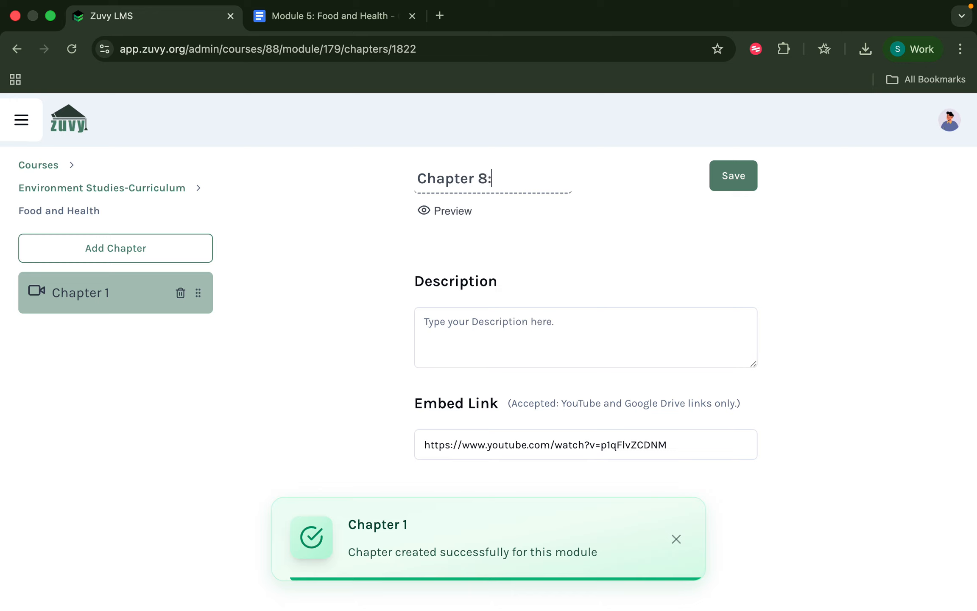
text(: Food)
key(BackSpace)
key(BackSpace)
key(BackSpace)
key(BackSpace)
text(Introduction To F)
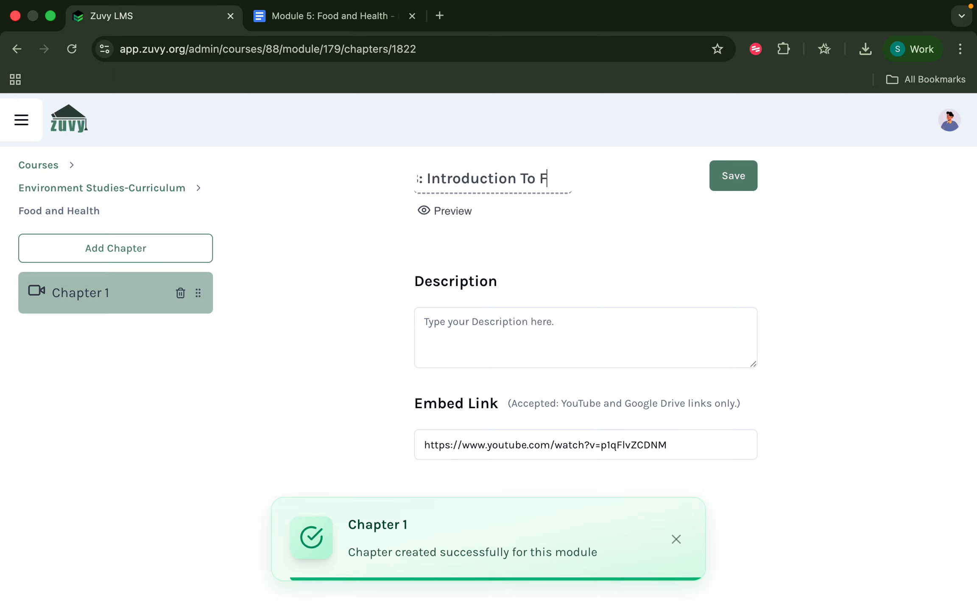
text(ood & )
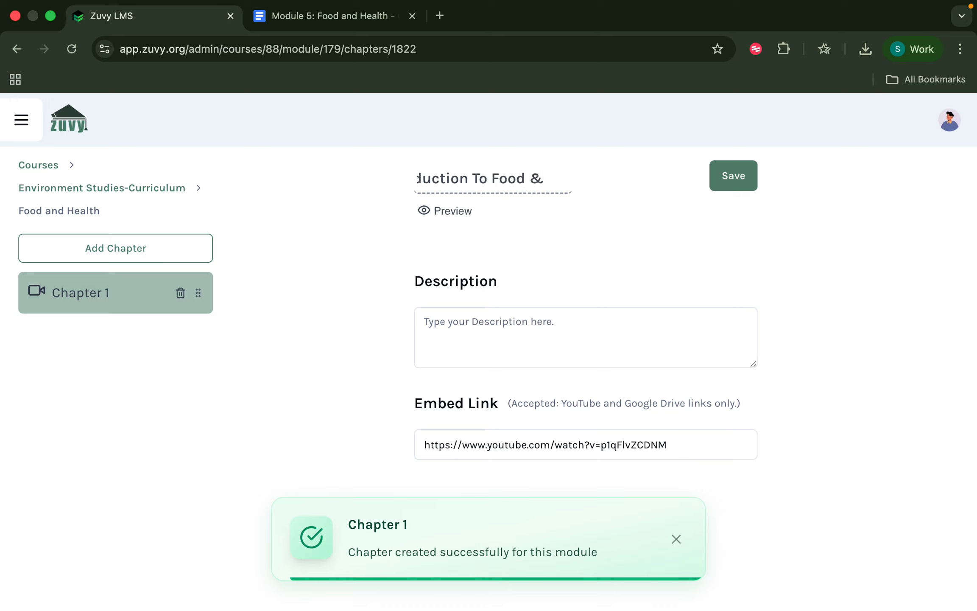
text(Health)
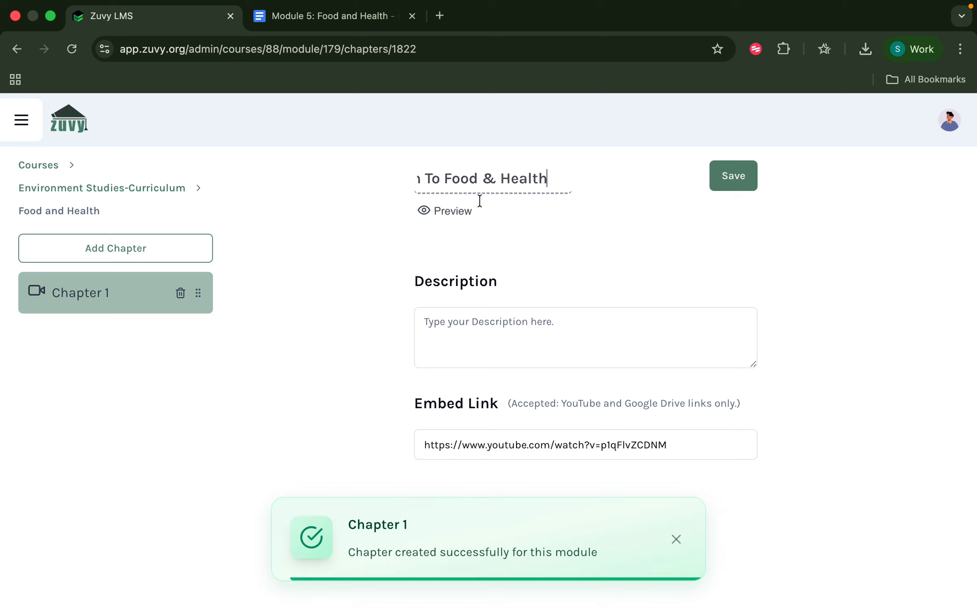
Write a short description explaining Food & Health, correct 'explanation', and save the chapter.
click(482, 315)
text(H)
key(BackSpace)
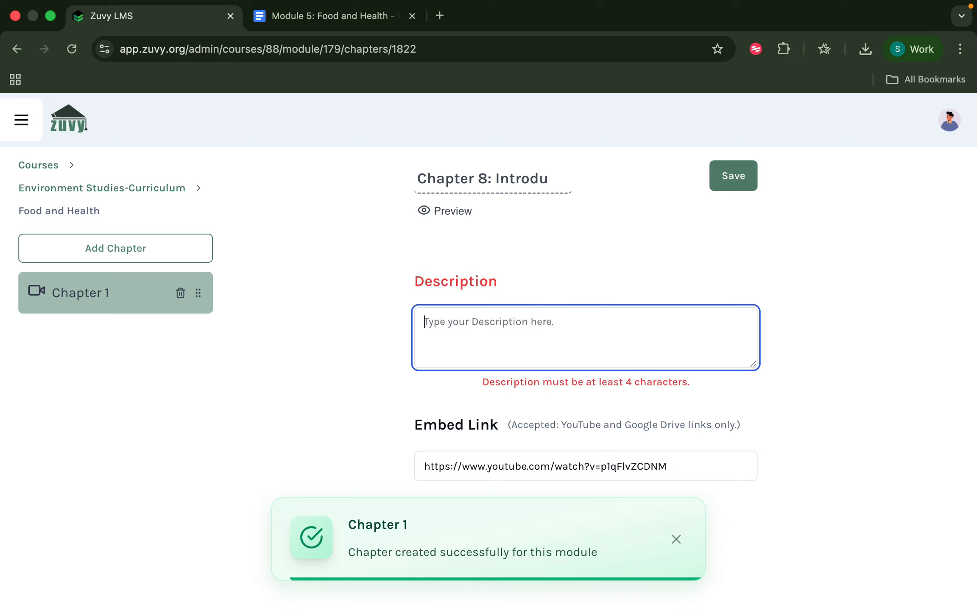
text(Here's )
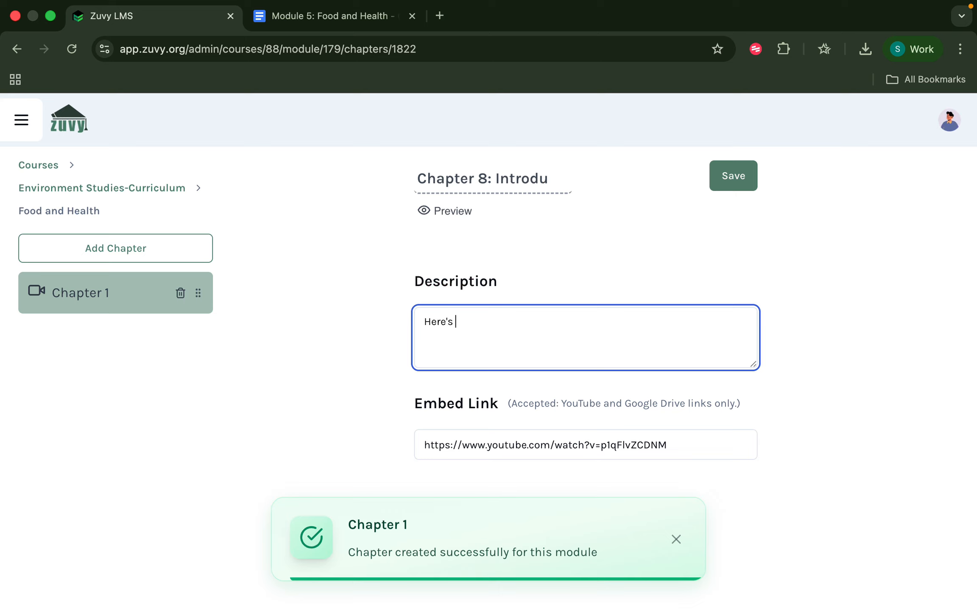
text(the entire explaination to)
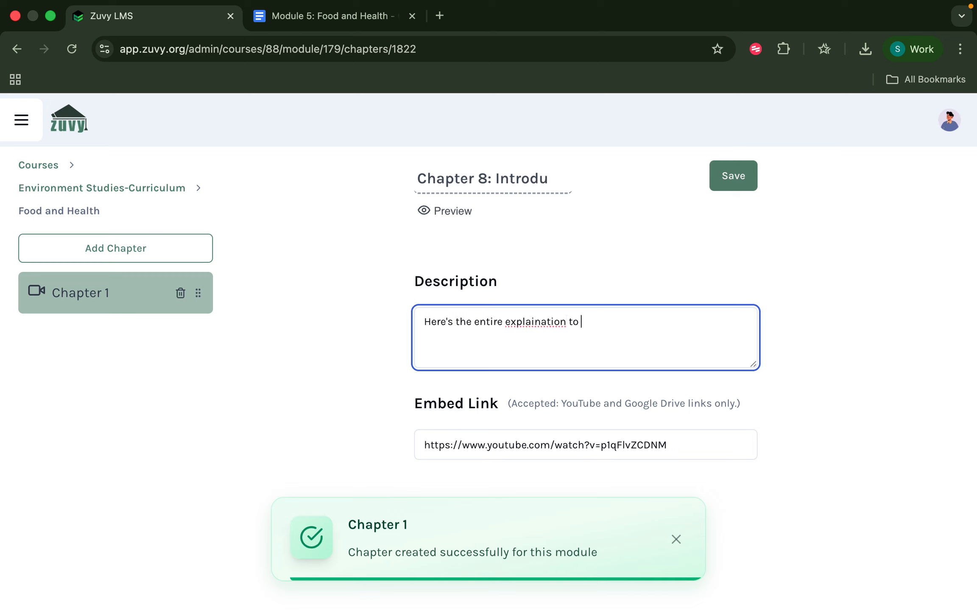
right_click(535, 321)
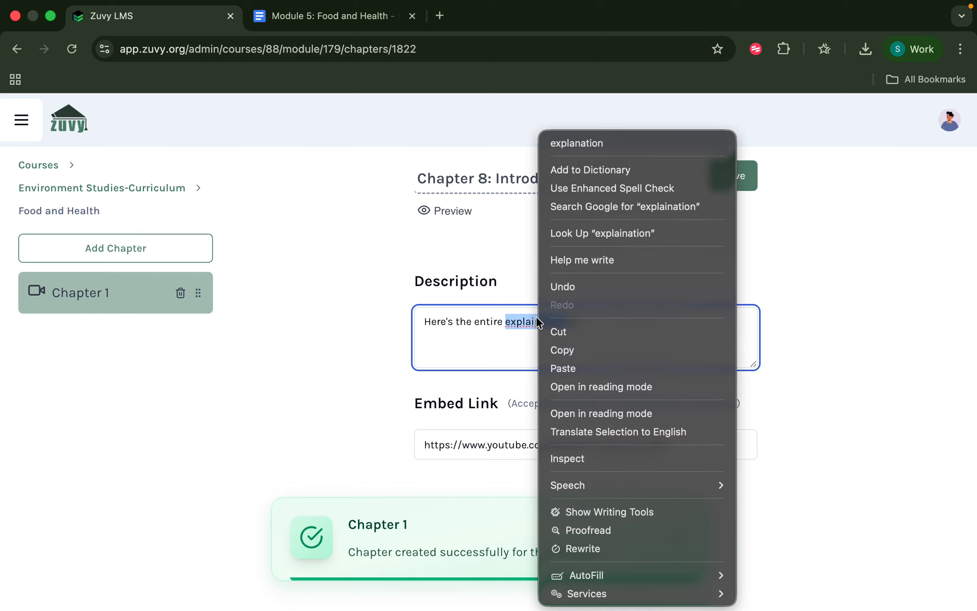
click(578, 148)
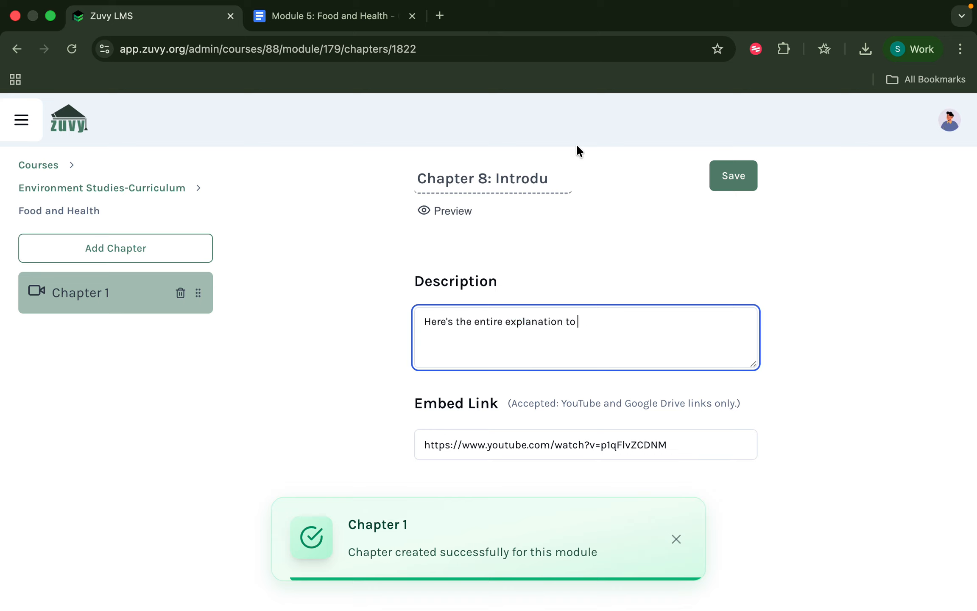
text(to Food & Health)
click(743, 176)
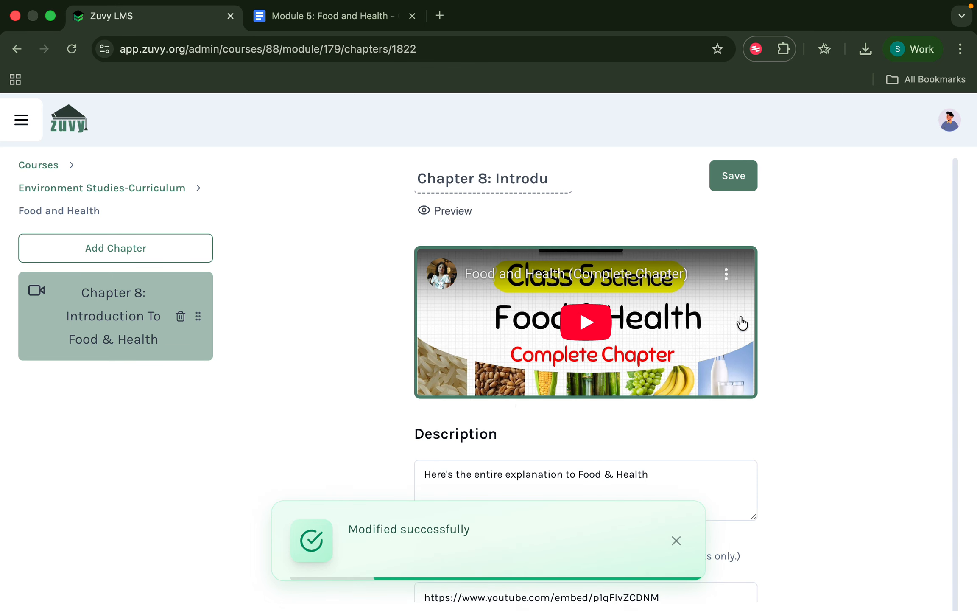
Dismiss the 'Modified successfully' toast and start adding a new chapter to Food and Health.
click(676, 542)
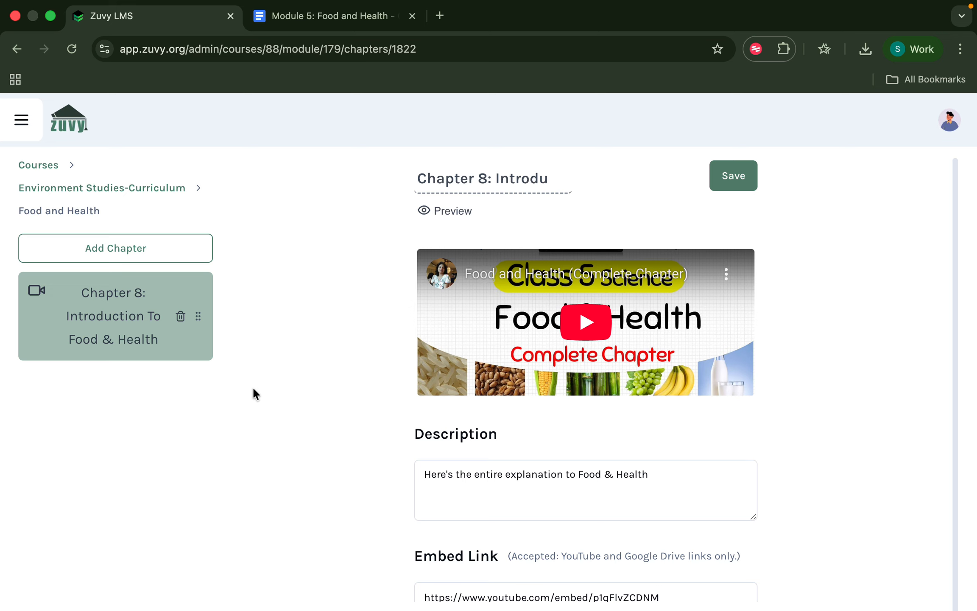
click(135, 249)
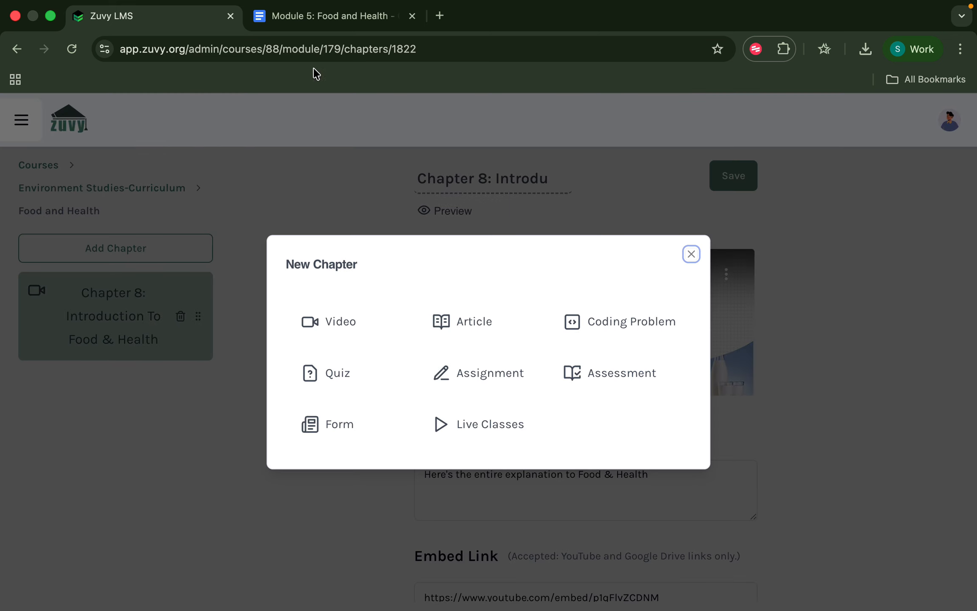
Open the 'Healthy Living Habits - Class 5' PDF linked in the Module 5: Food and Health document.
click(311, 16)
scroll(317, 440, down, 3)
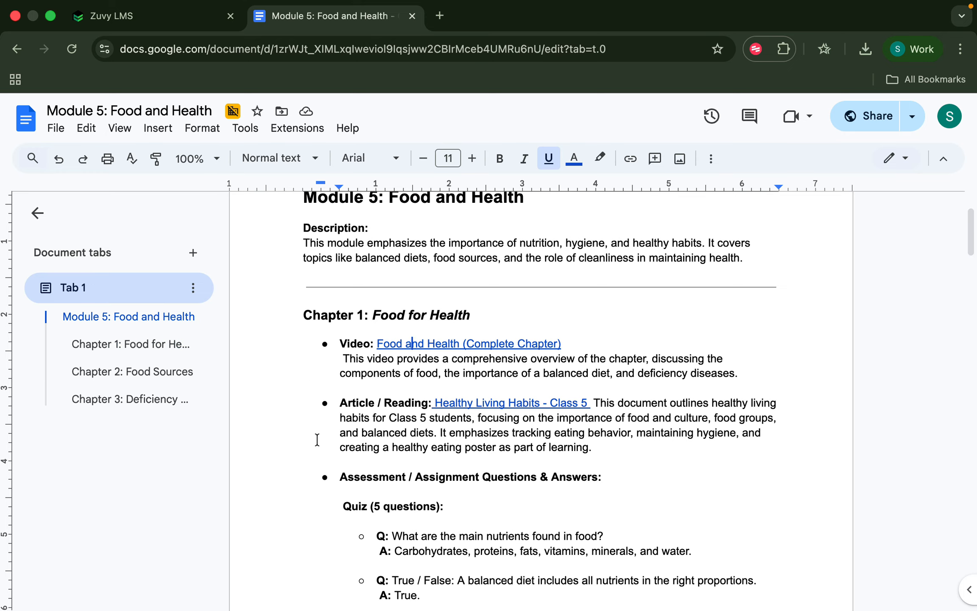
click(500, 405)
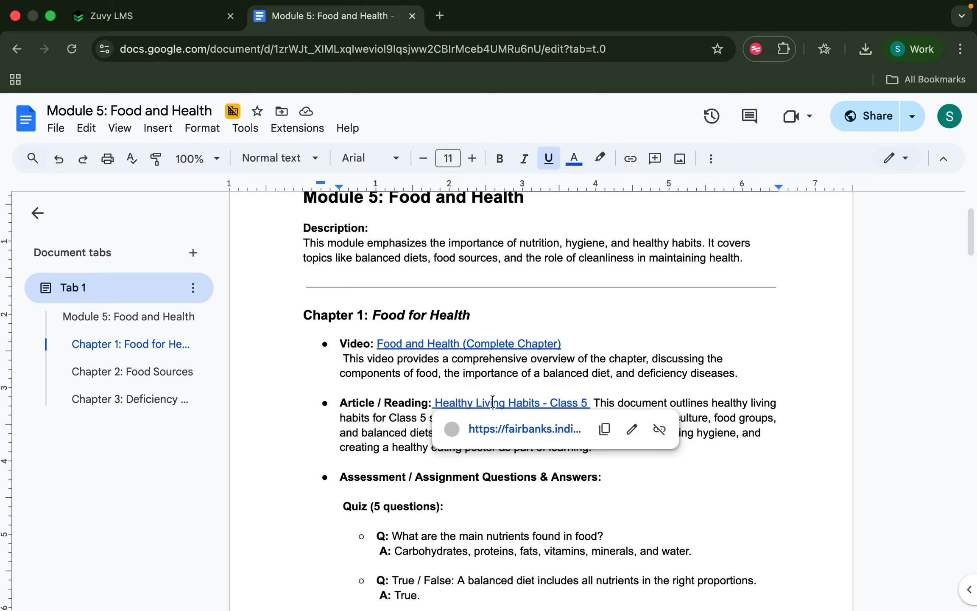
click(521, 431)
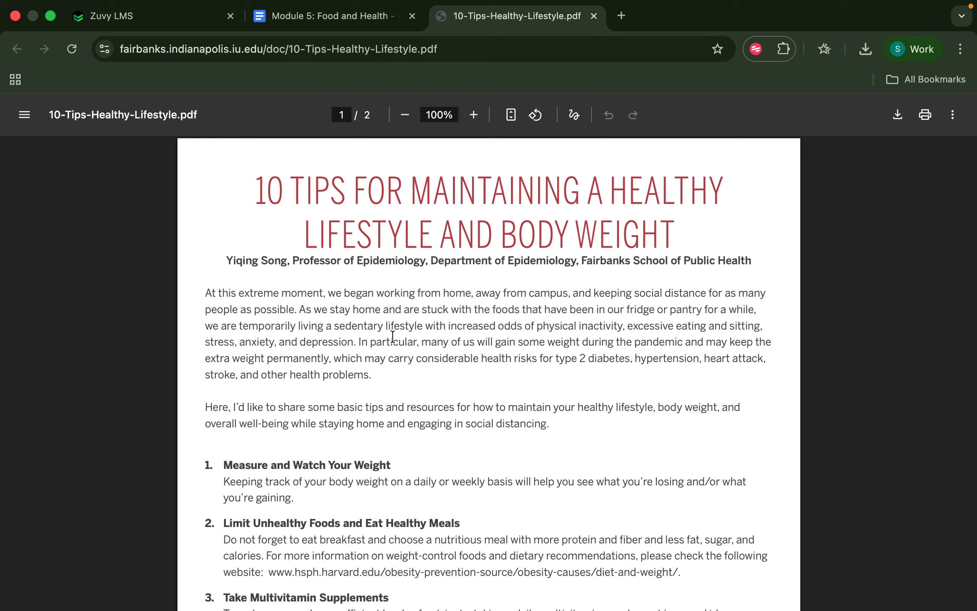
Save 10-Tips-Healthy-Lifestyle.pdf to Downloads and return to the Zuvy LMS tab.
scroll(393, 335, down, 15)
scroll(392, 335, up, 15)
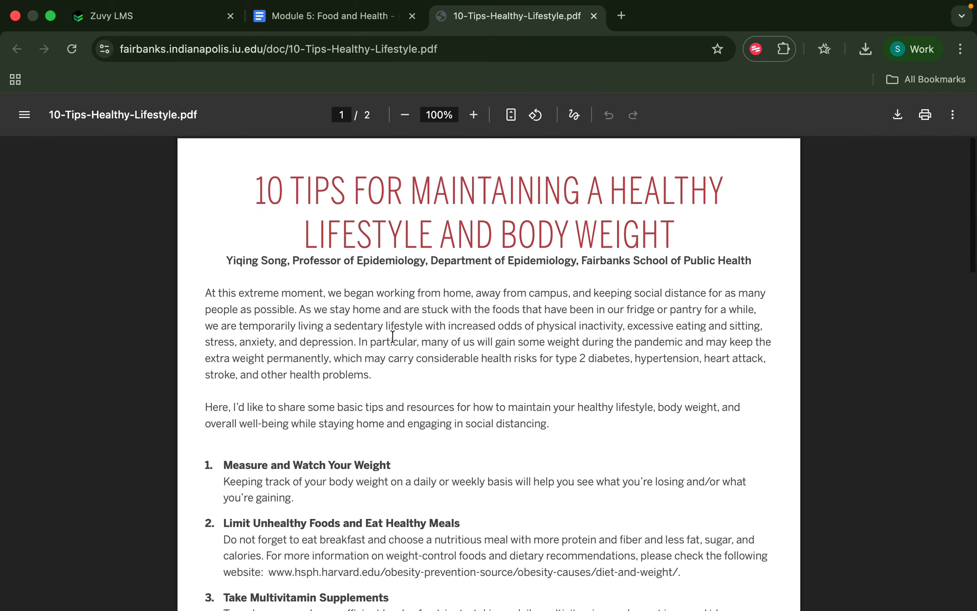
click(898, 114)
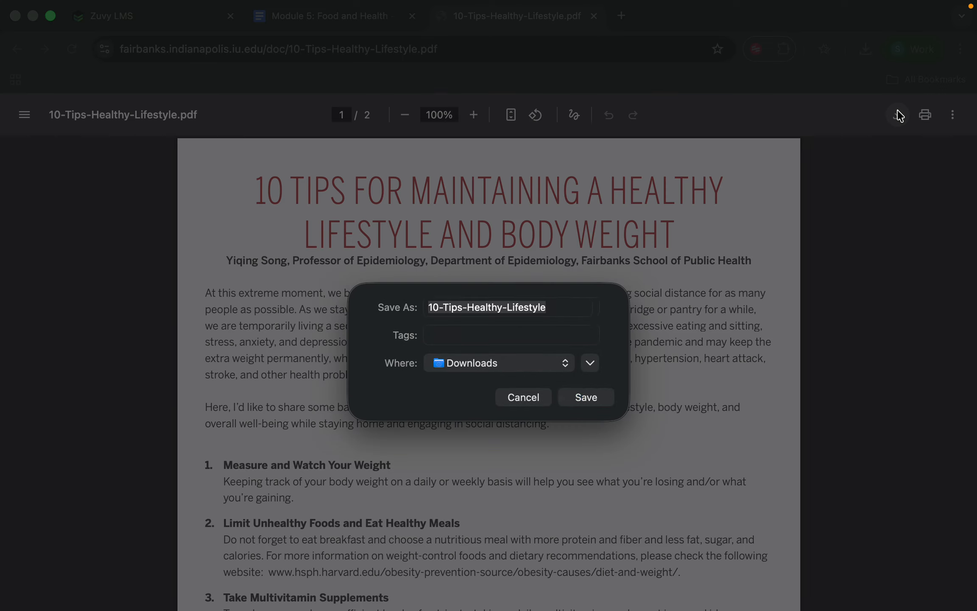
key(Return)
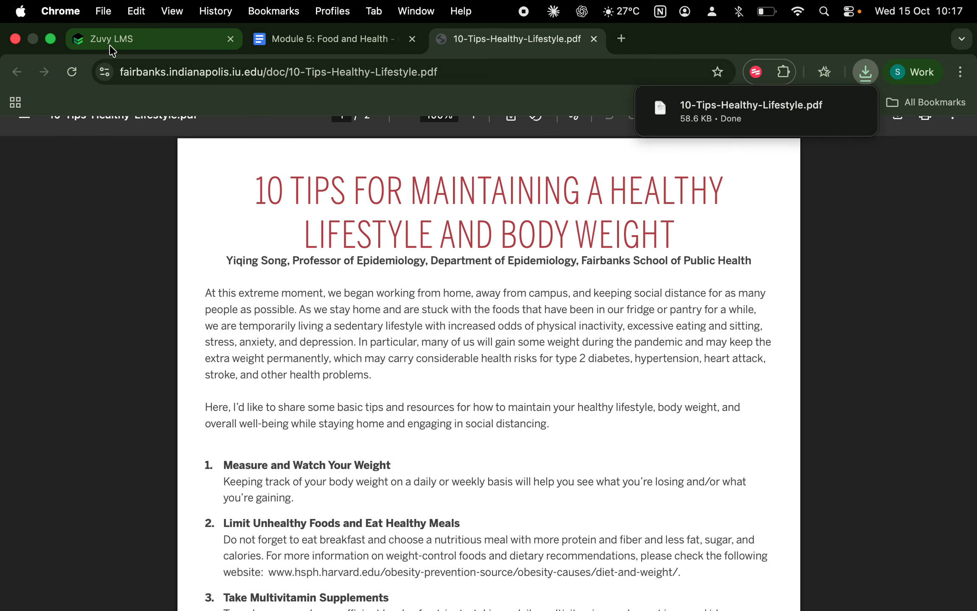
click(112, 49)
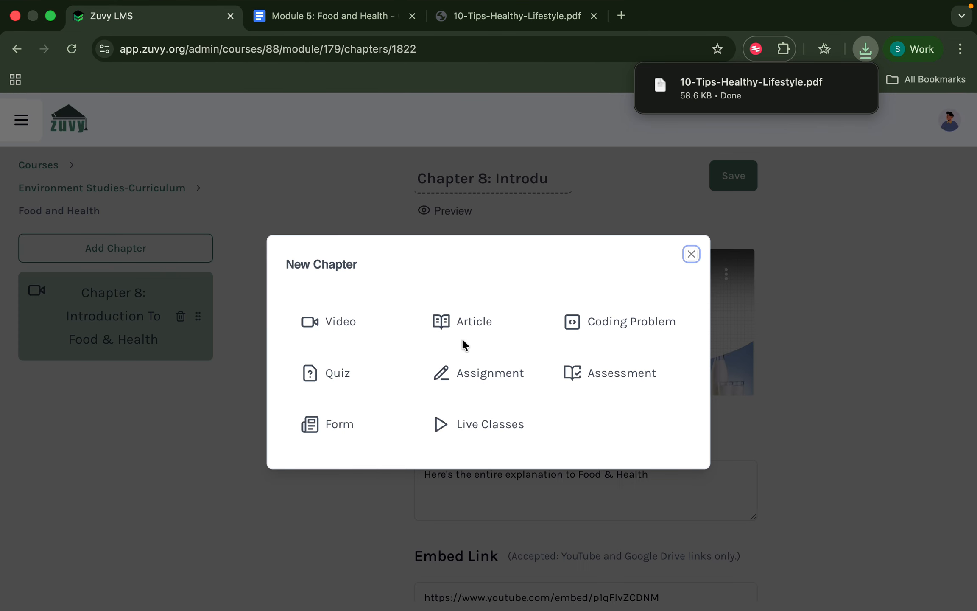
Create an Upload PDF article titled 'Chapter 9: Tips To Healthy Life' and drop in 10-Tips-Healthy-Lifestyle.pdf.
click(461, 339)
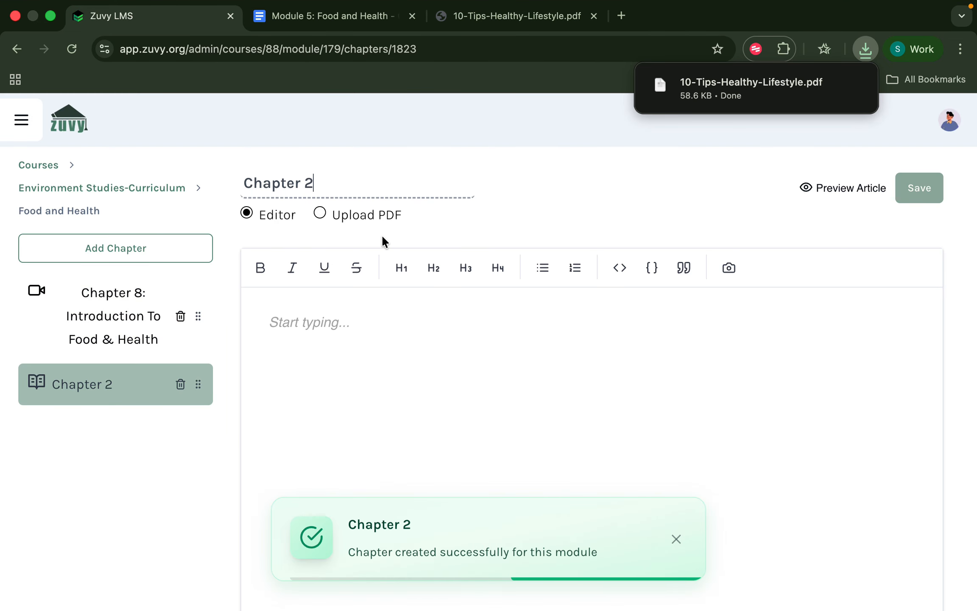
click(321, 213)
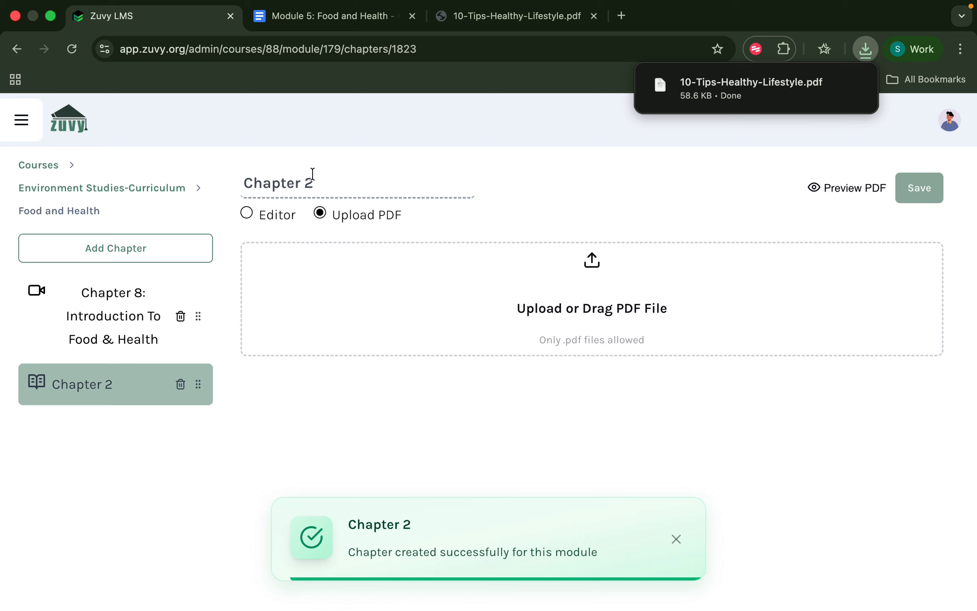
key(BackSpace)
text(9: Tips To Healtgt)
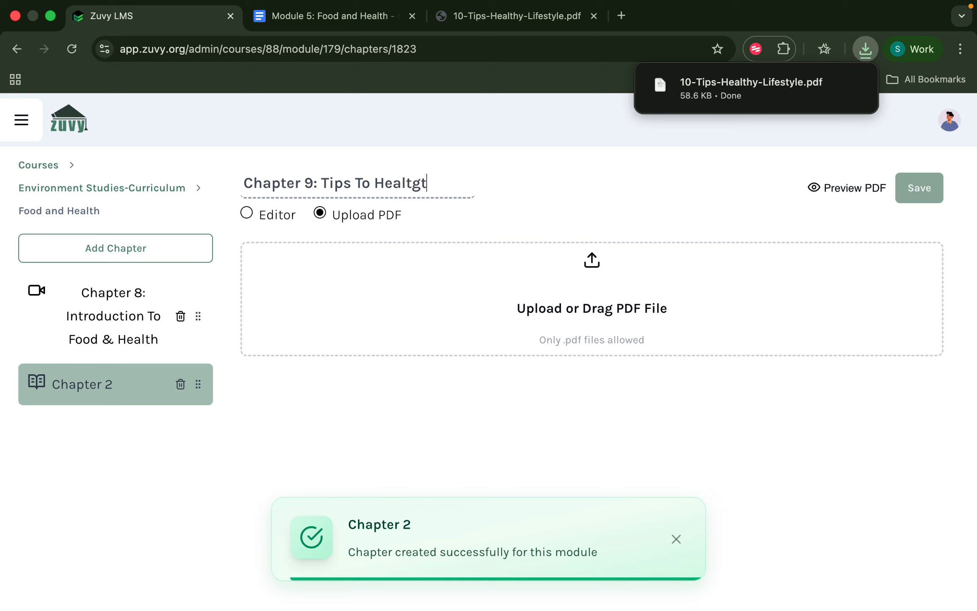
key(BackSpace)
key(BackSpace)
text(hy Life)
key(BackSpace)
drag(765, 103, 645, 293)
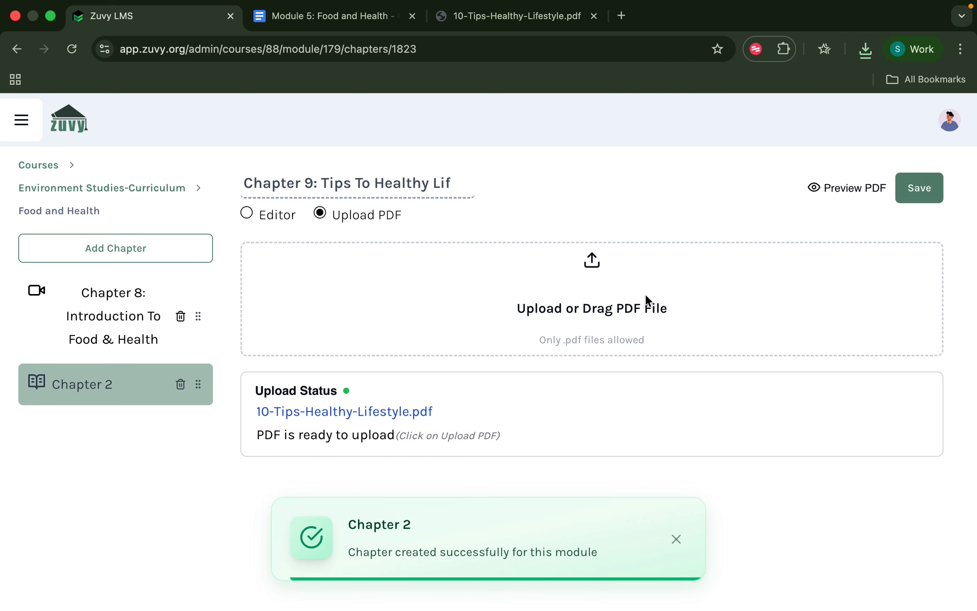
Save Chapter 9, review the uploaded 10-Tips-Healthy-Lifestyle.pdf in preview, and start another chapter.
click(923, 185)
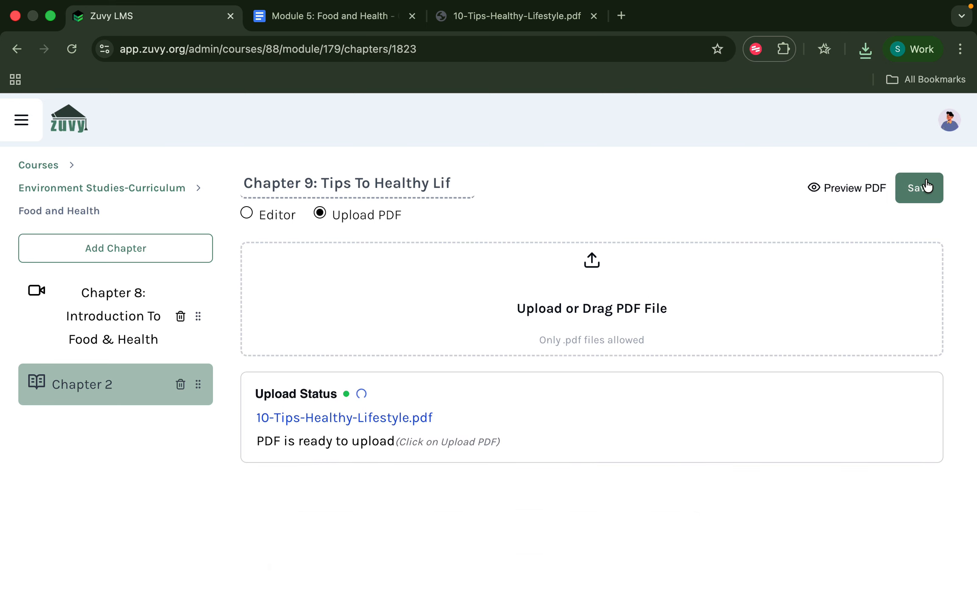
click(862, 193)
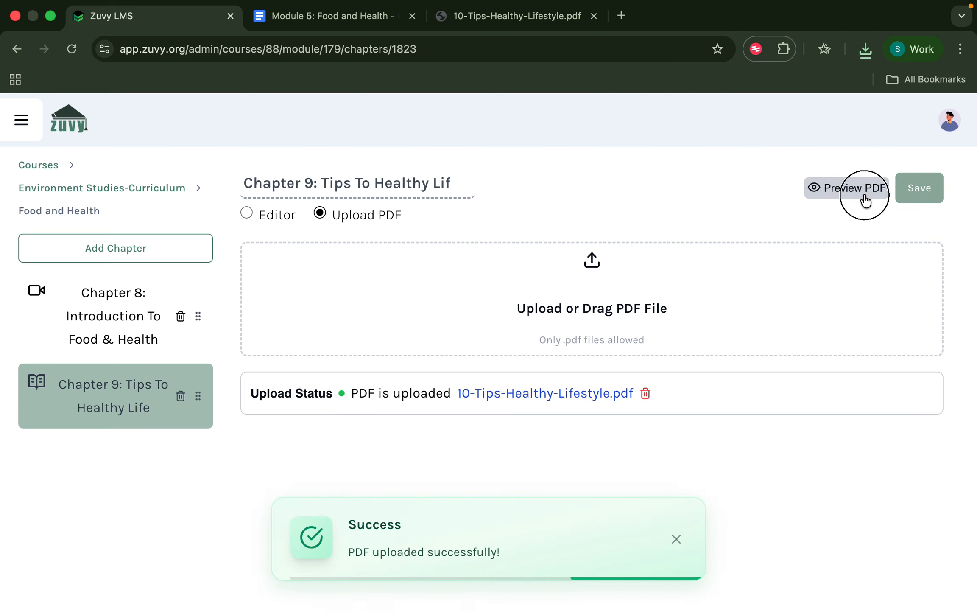
scroll(617, 456, down, 20)
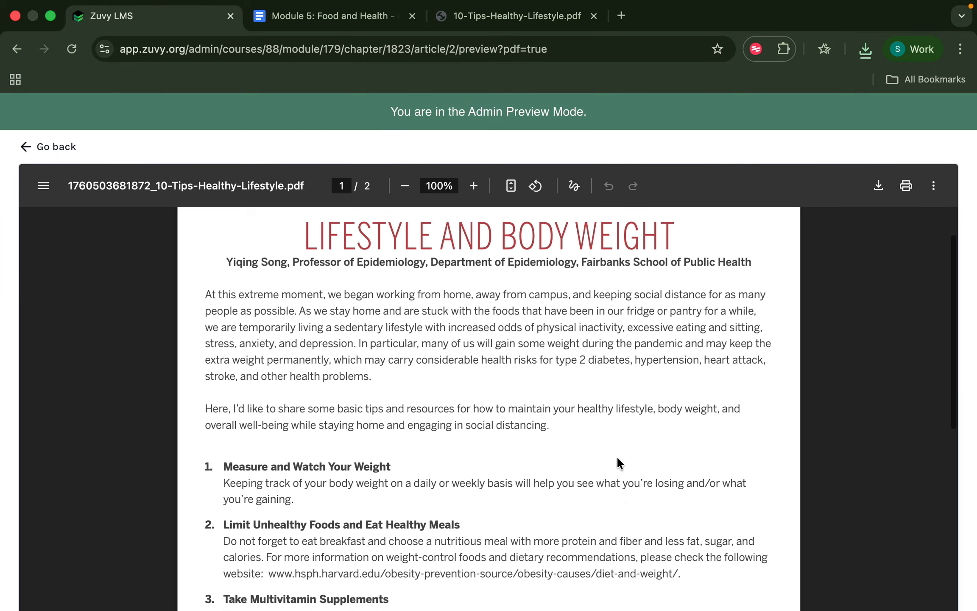
scroll(630, 451, up, 20)
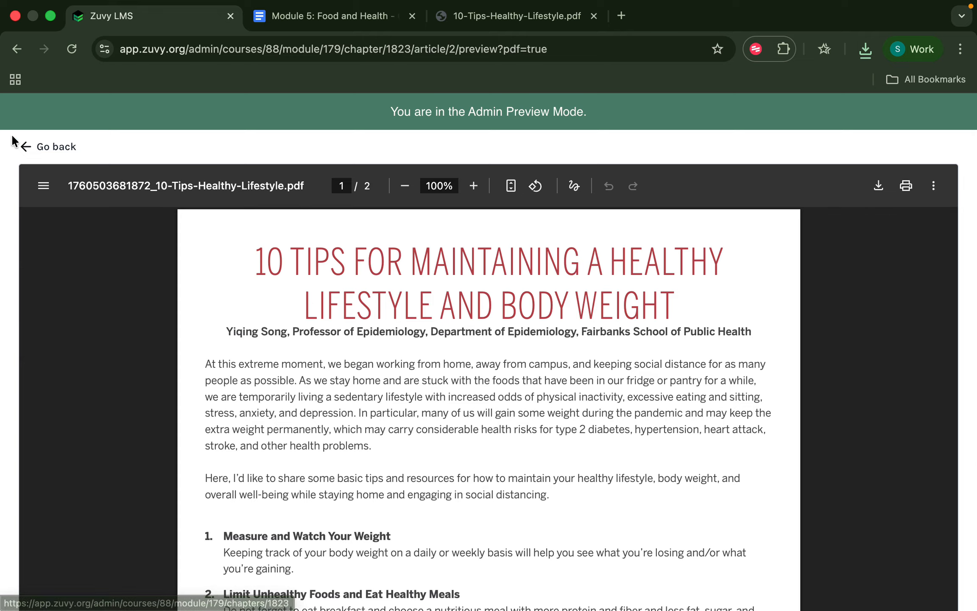
click(28, 145)
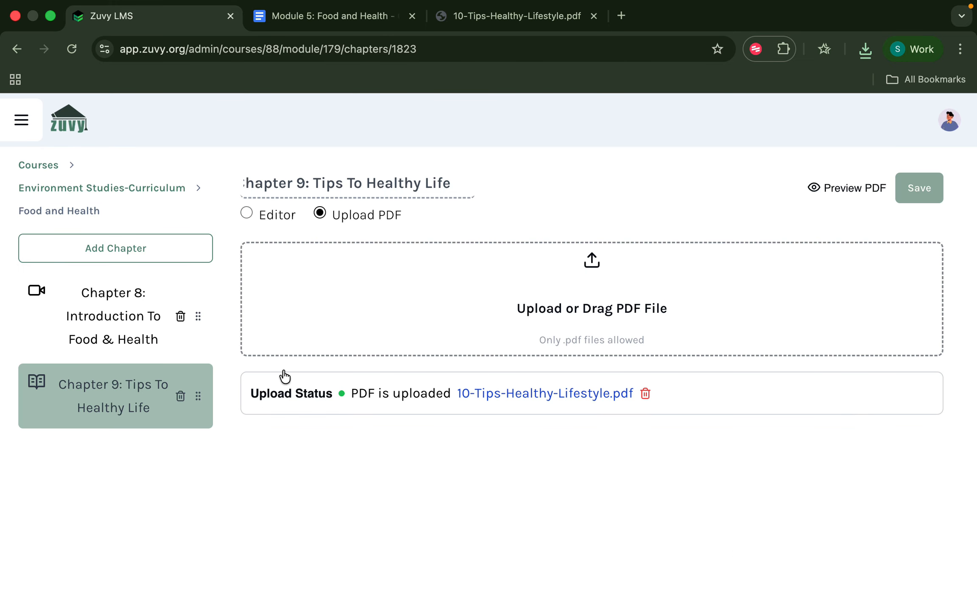
click(173, 246)
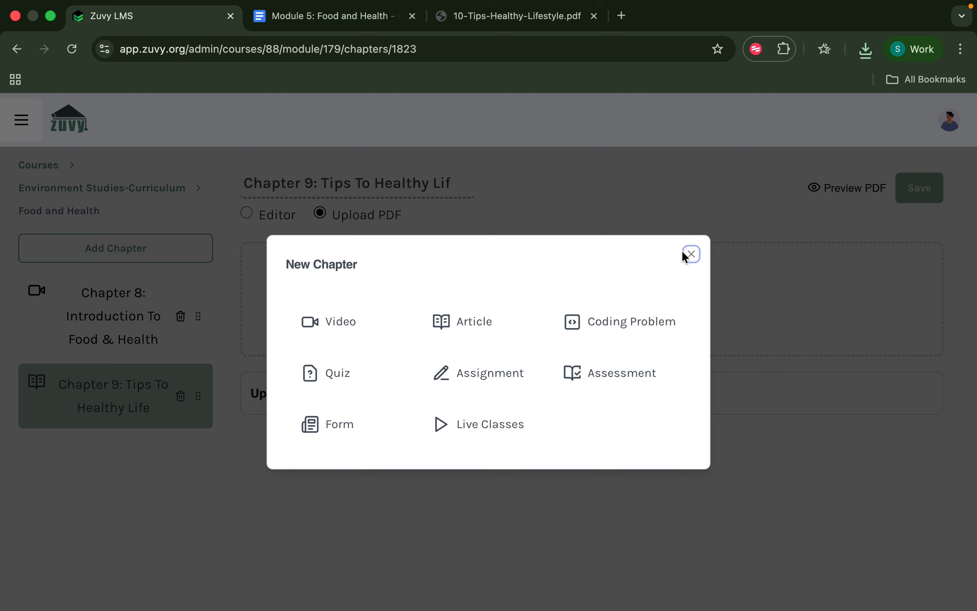
Check the quiz questions in the Module 5 document, then create quiz chapter Chapter 3.
click(325, 20)
scroll(532, 453, down, 5)
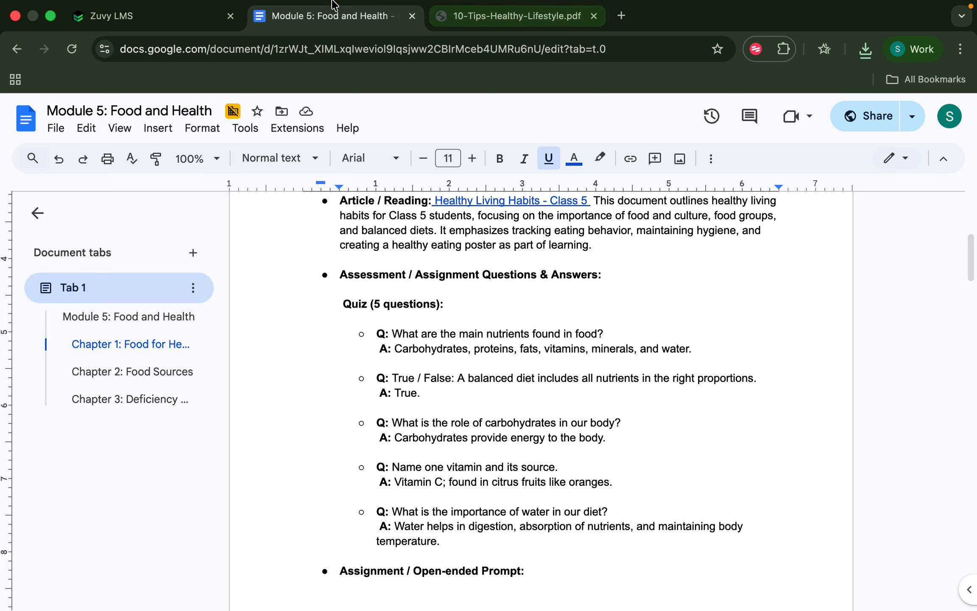
click(171, 24)
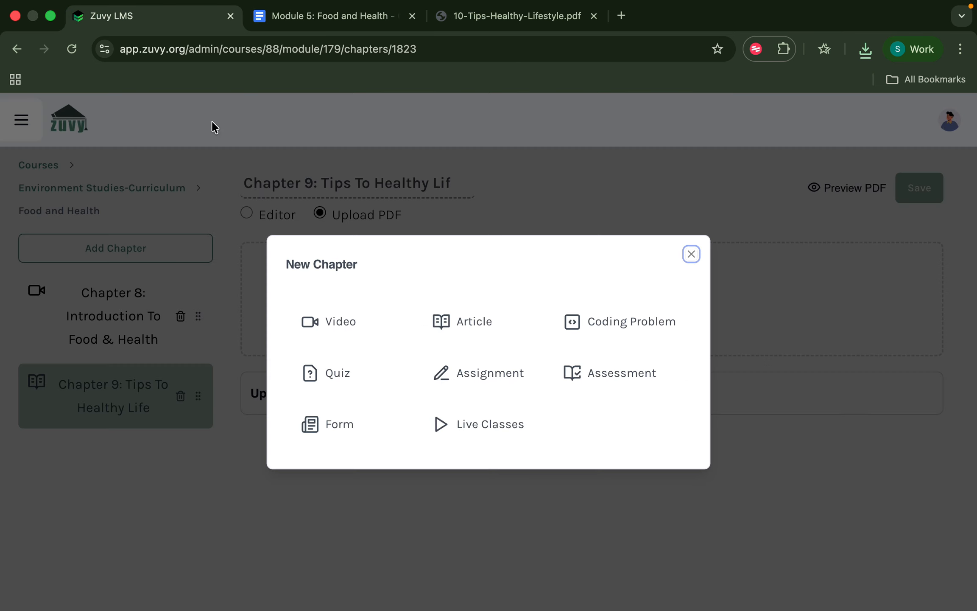
click(379, 372)
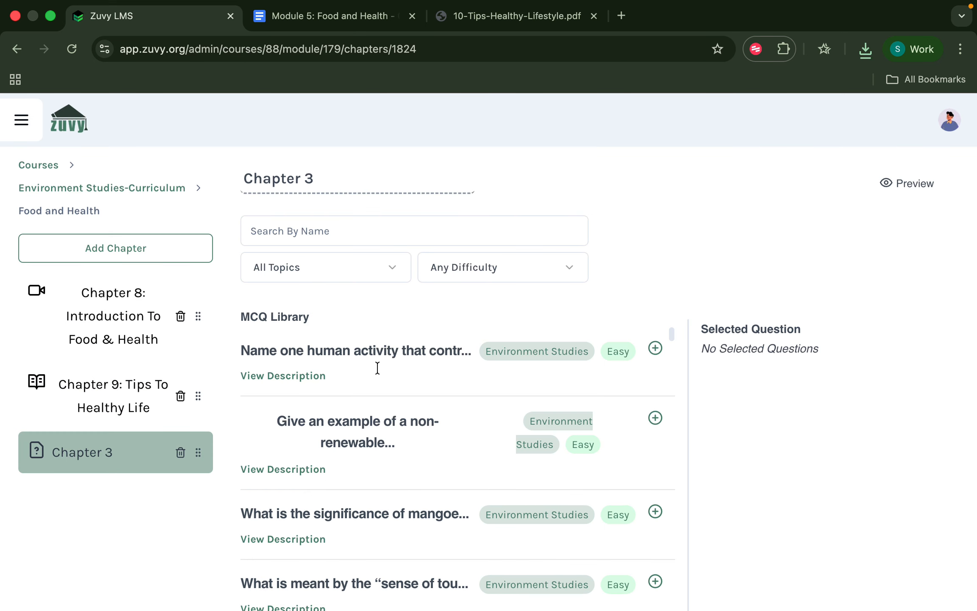
Filter the question library to the Environment Studies topic, keeping any difficulty.
click(322, 276)
scroll(322, 444, down, 5)
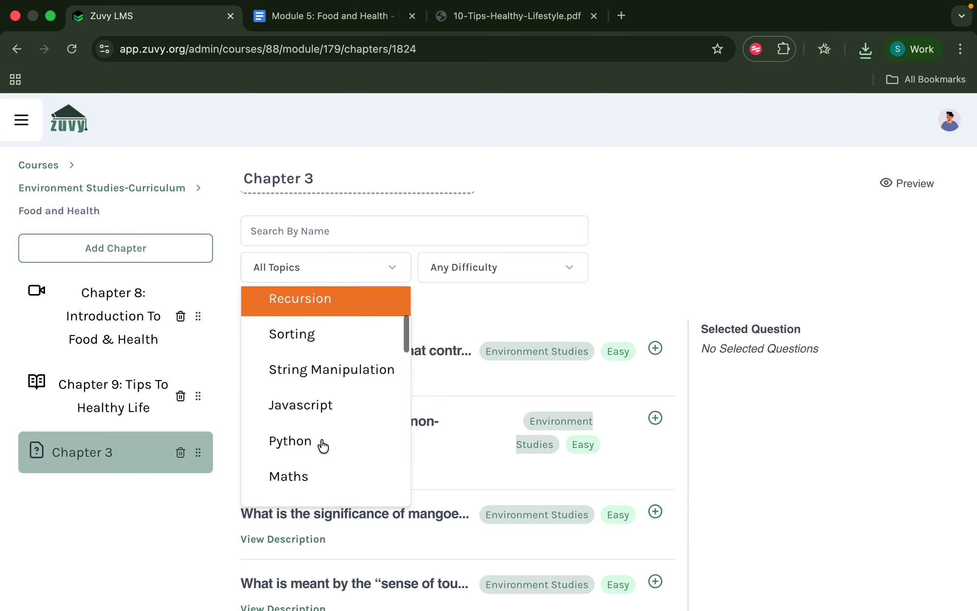
scroll(322, 445, down, 5)
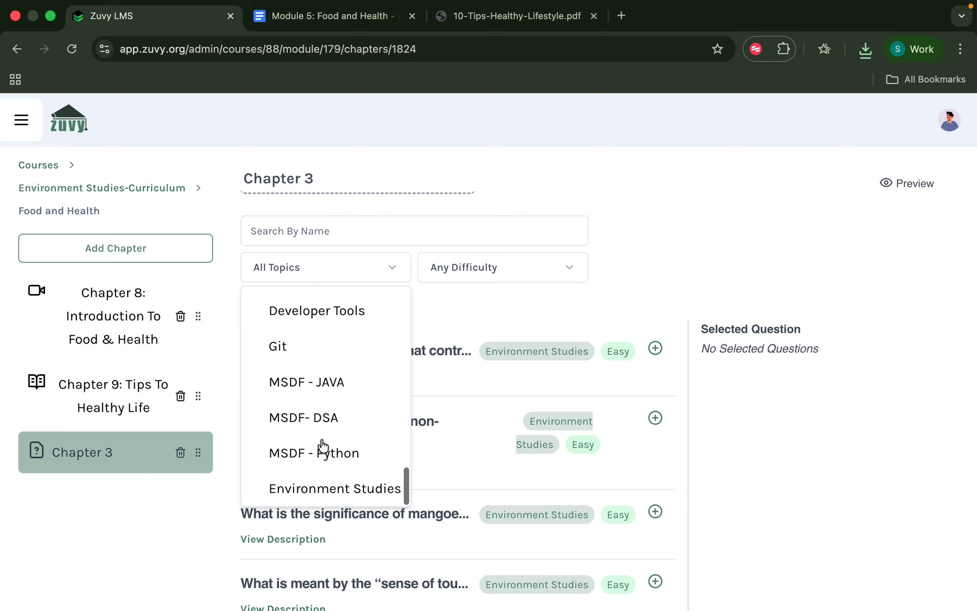
click(323, 483)
click(484, 274)
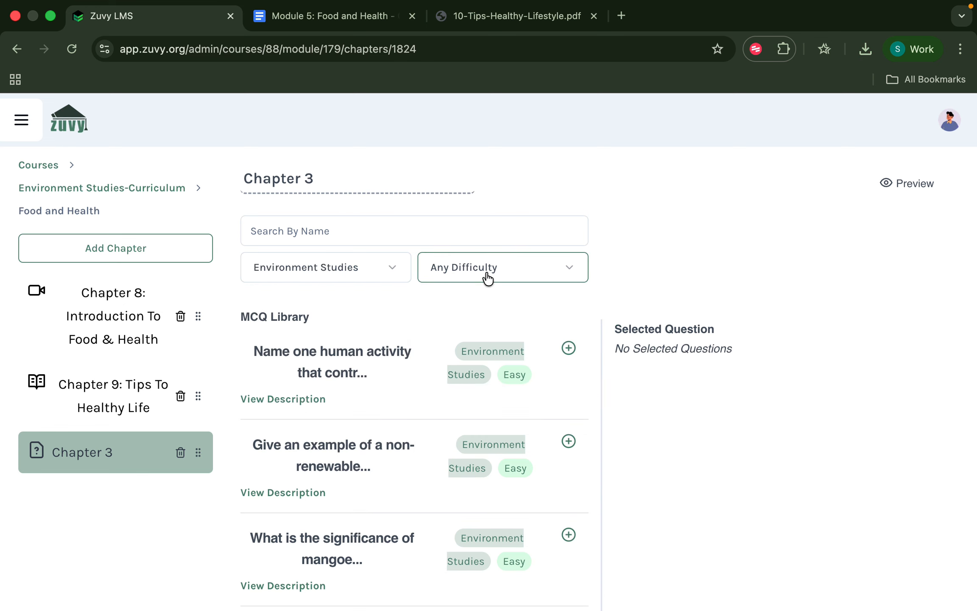
click(487, 277)
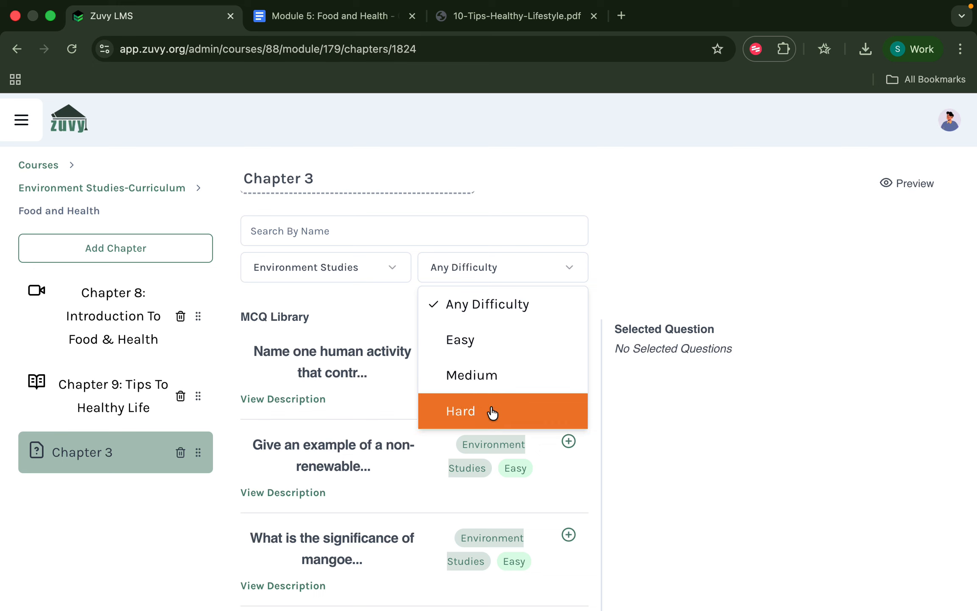
click(644, 247)
scroll(466, 423, down, 5)
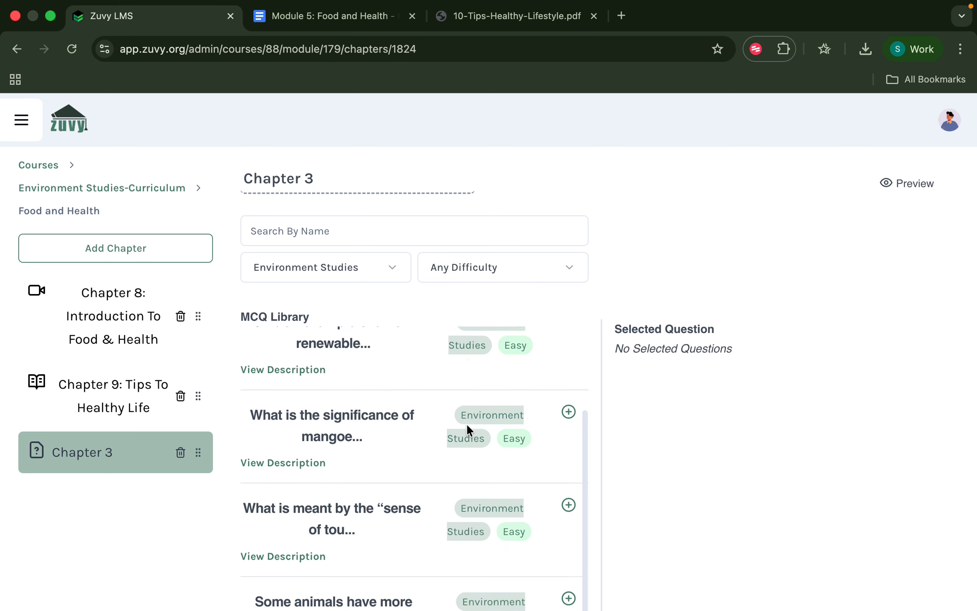
scroll(467, 425, up, 1)
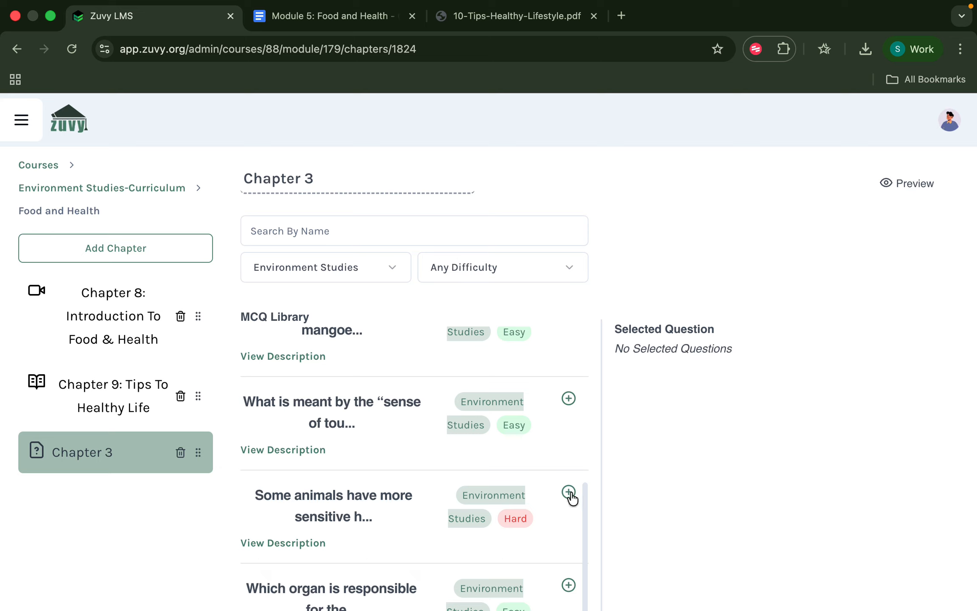
Preview the animals' sensitive-hearing question, add it to the quiz, then remove it again.
click(274, 545)
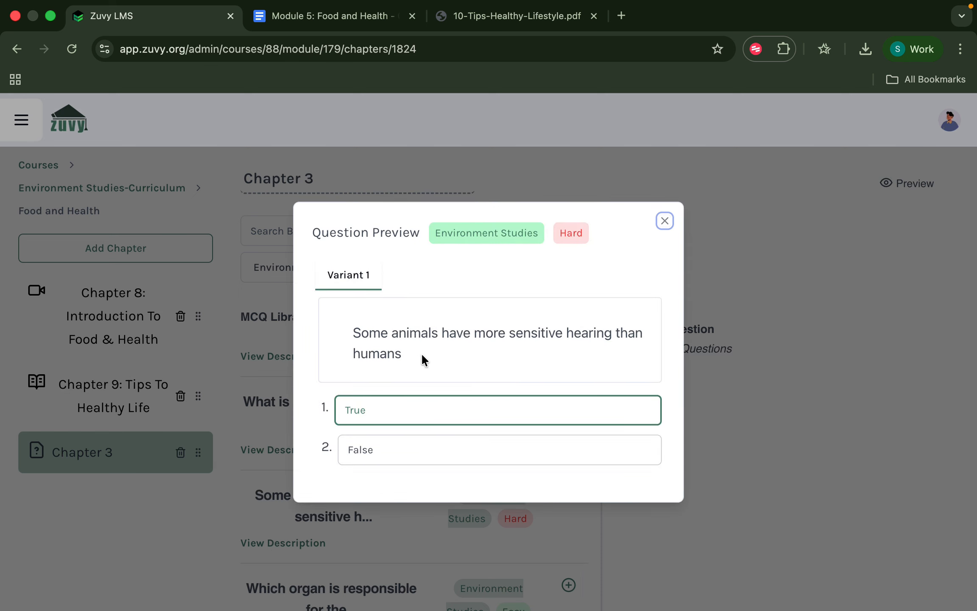
click(664, 221)
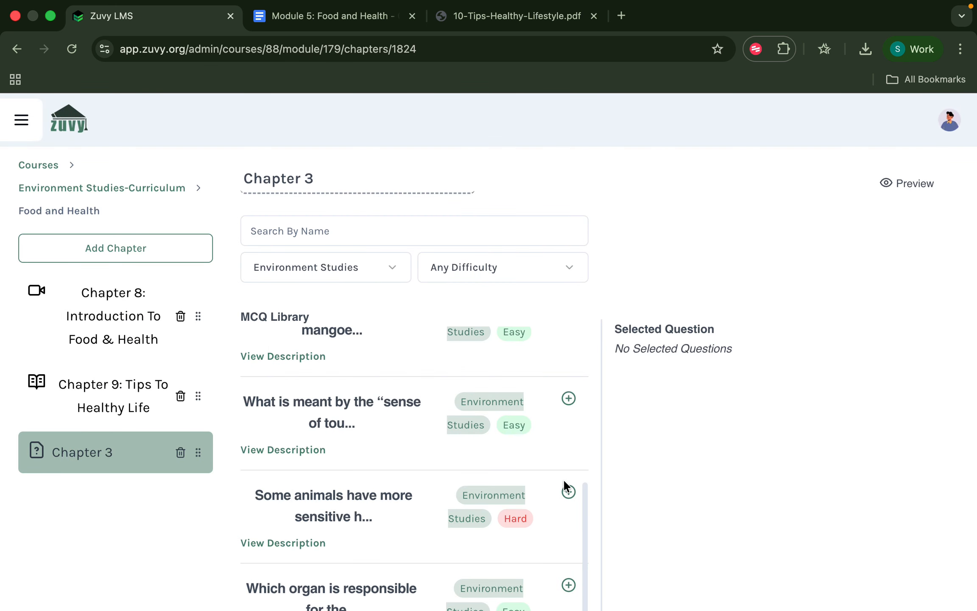
scroll(341, 551, down, 1)
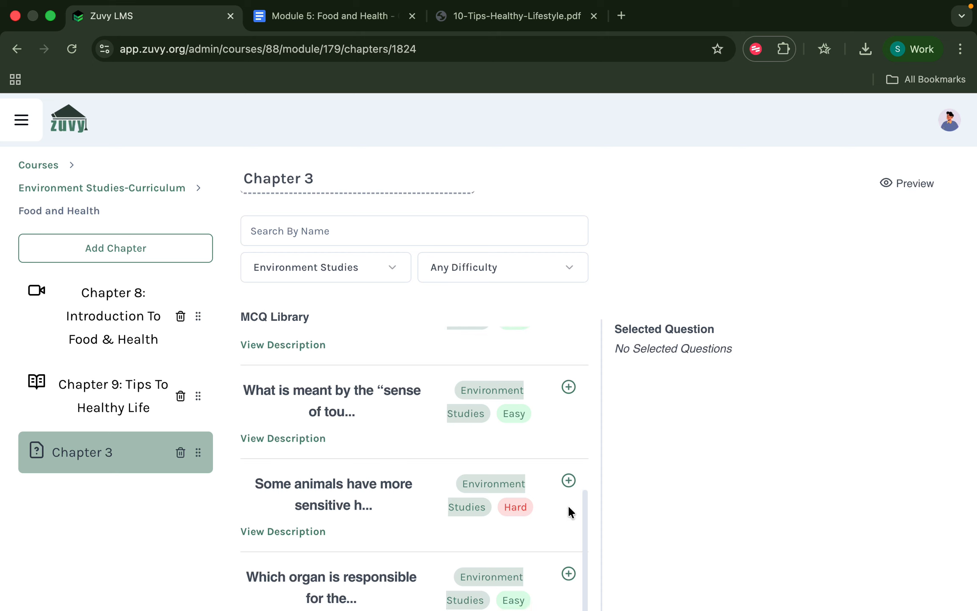
click(570, 480)
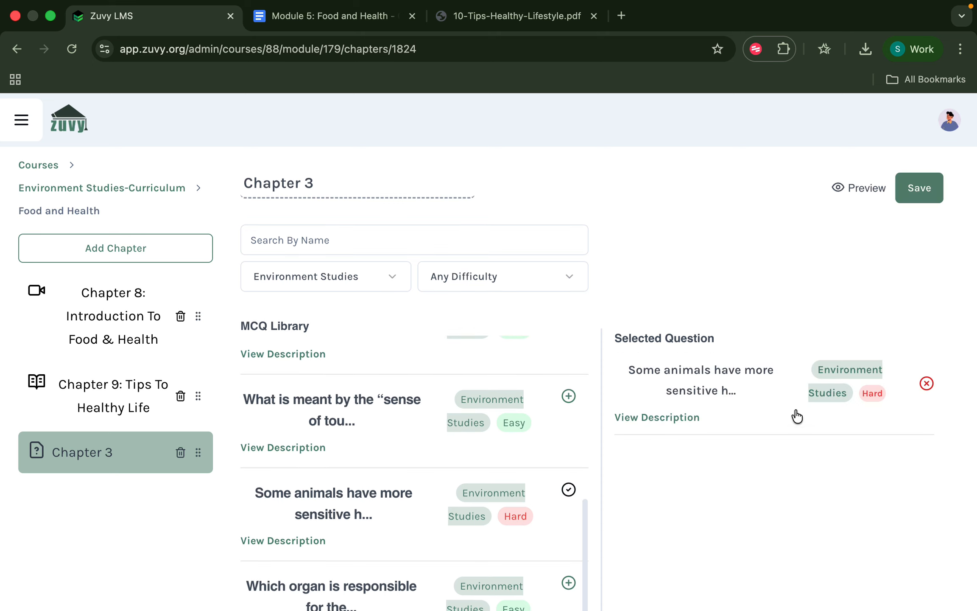
click(926, 383)
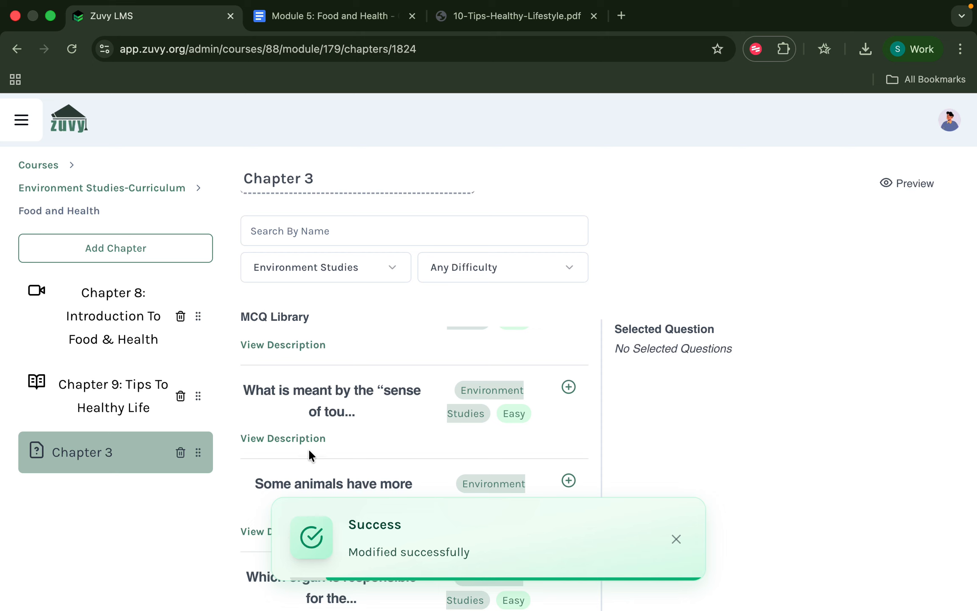
scroll(319, 444, up, 3)
scroll(319, 445, up, 3)
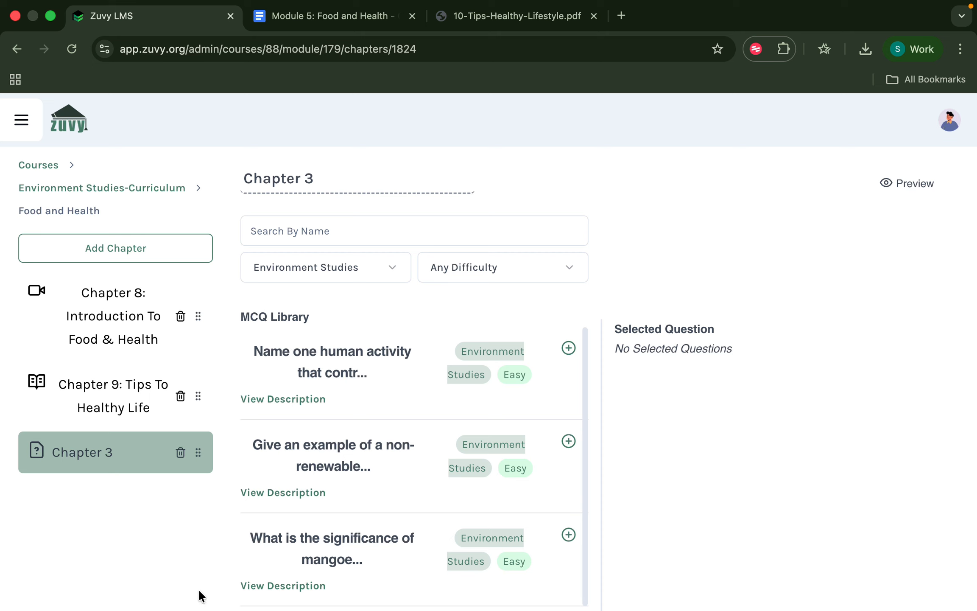
Permanently delete the Chapter 3 quiz and return to the list of all courses.
click(179, 454)
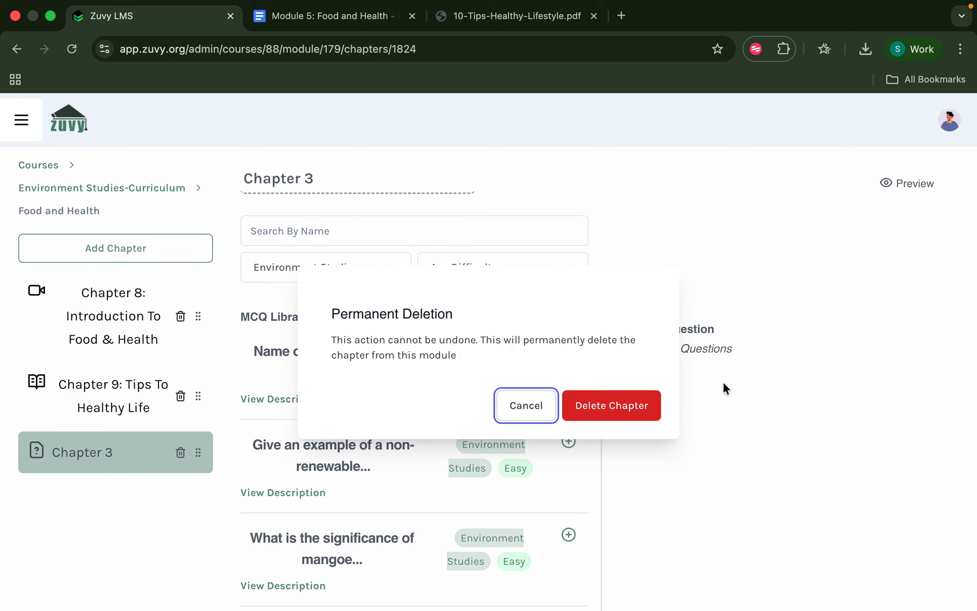
click(630, 406)
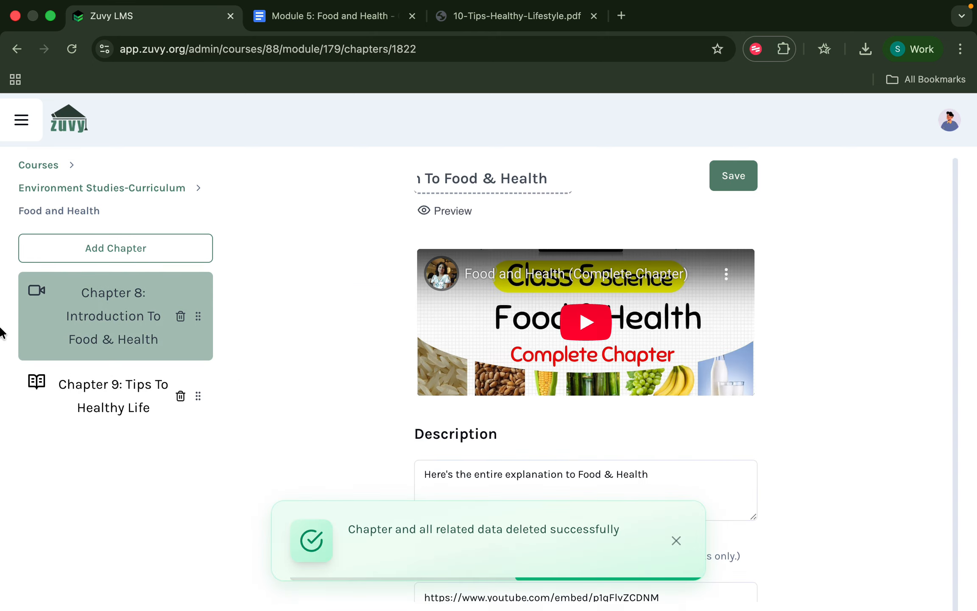
click(54, 192)
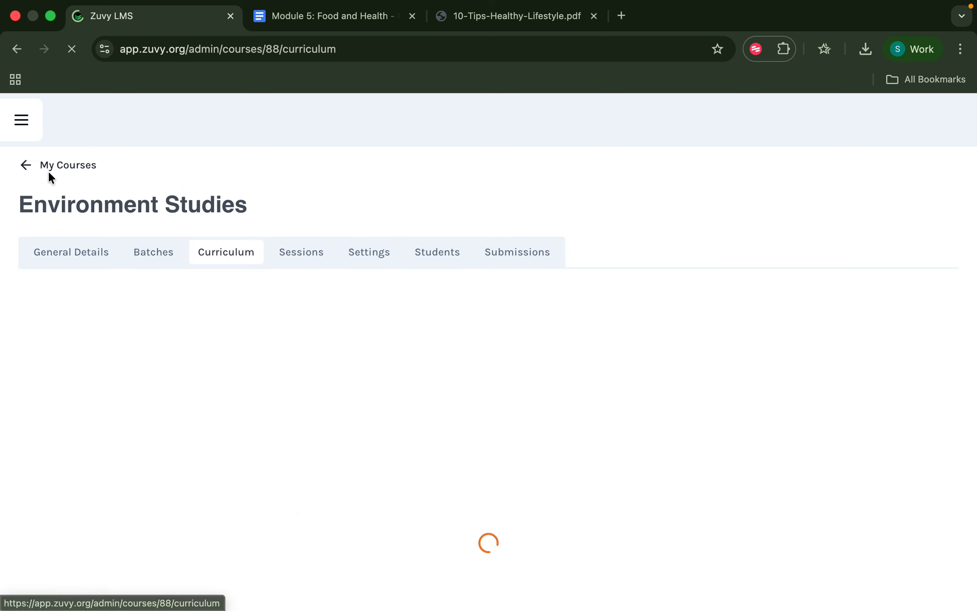
click(24, 164)
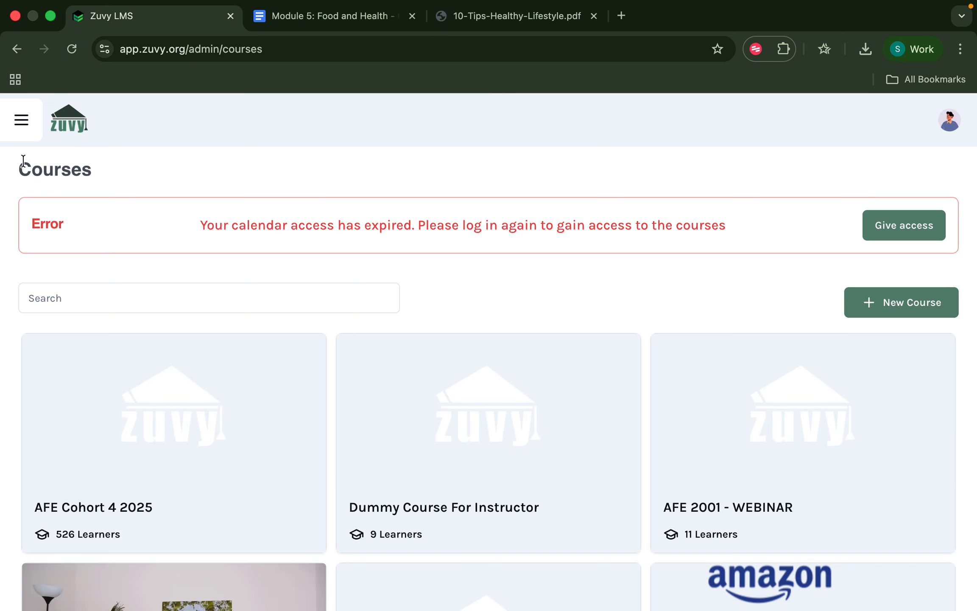
Open the MCQs page under Resource Library in the side menu.
click(25, 133)
click(75, 236)
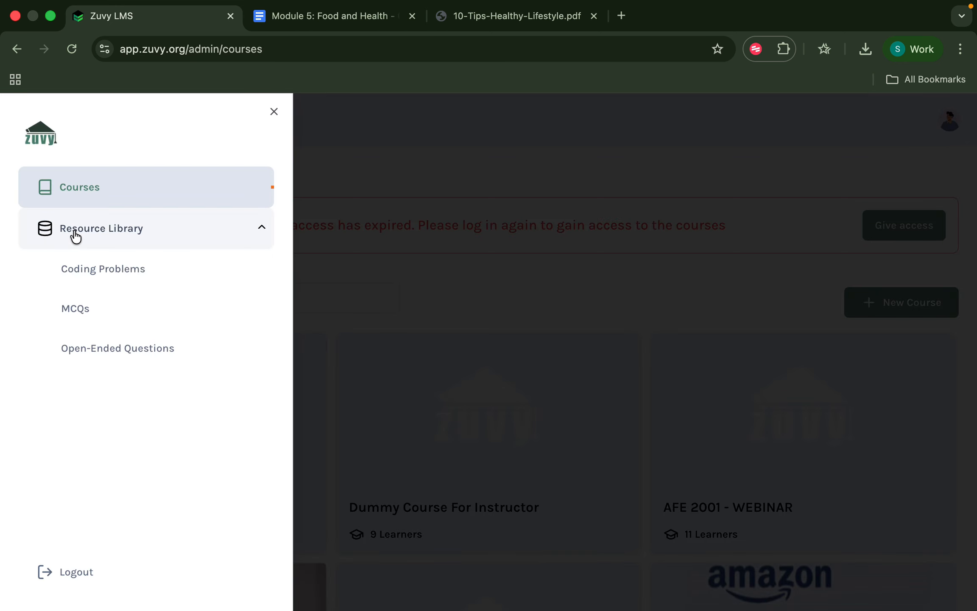
click(85, 306)
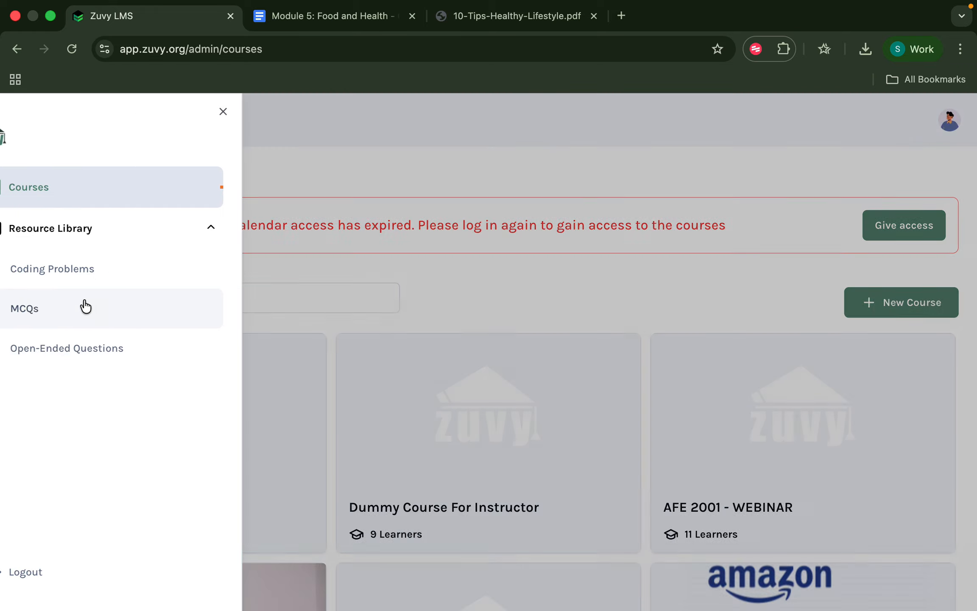
scroll(149, 442, down, 5)
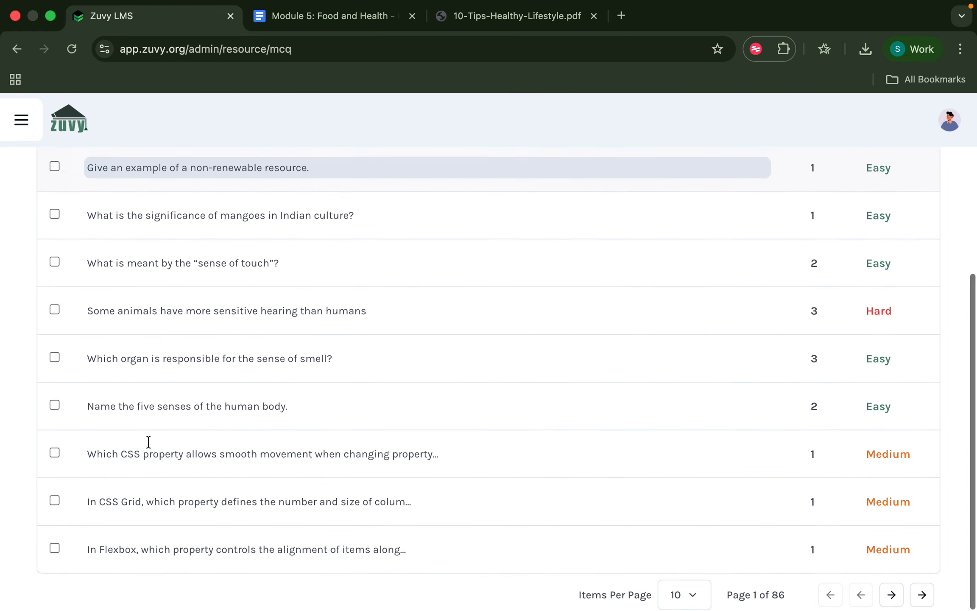
scroll(148, 441, up, 10)
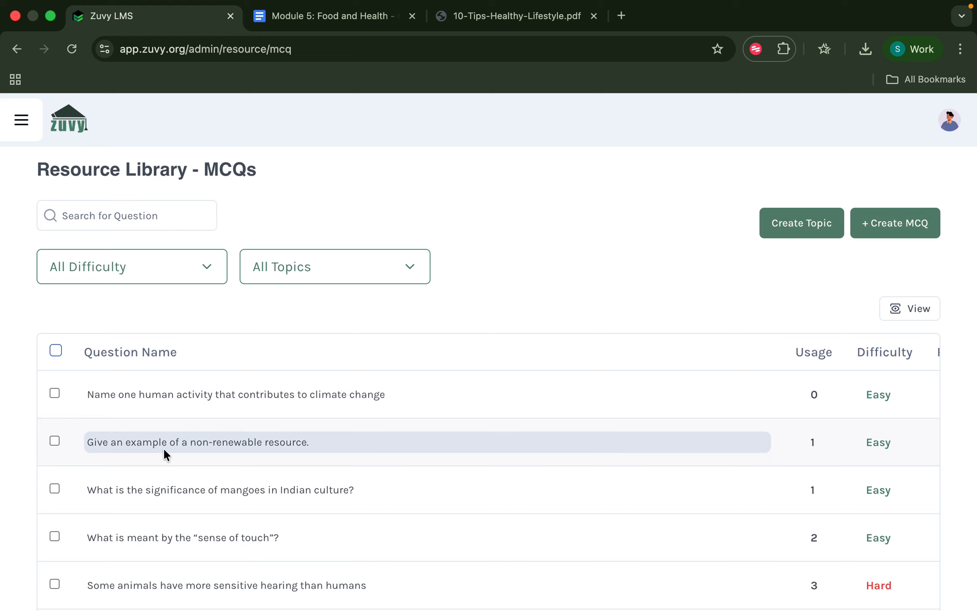
Start a new single MCQ, briefly switching to bulk CSV upload and back.
click(915, 228)
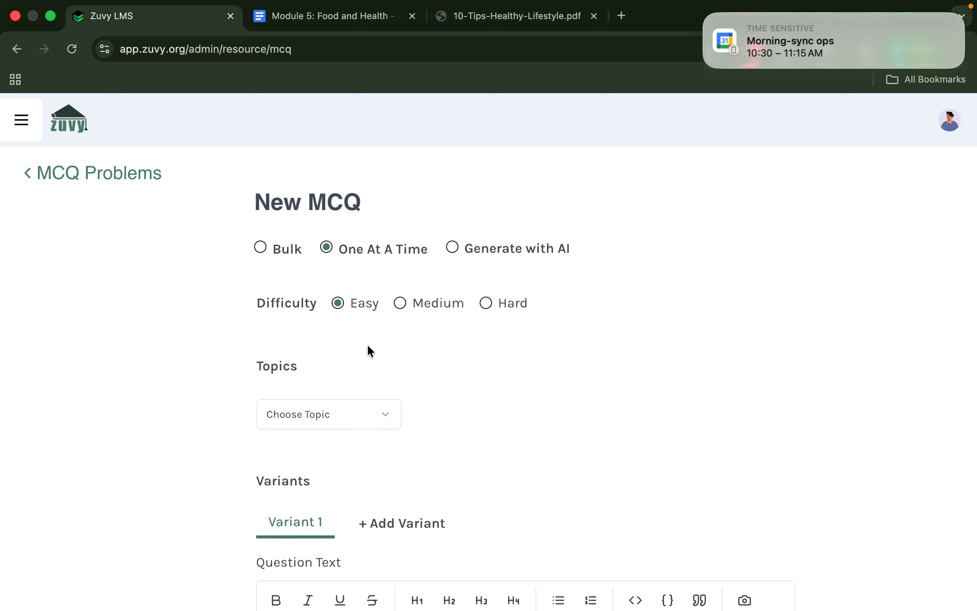
scroll(367, 344, down, 3)
click(261, 179)
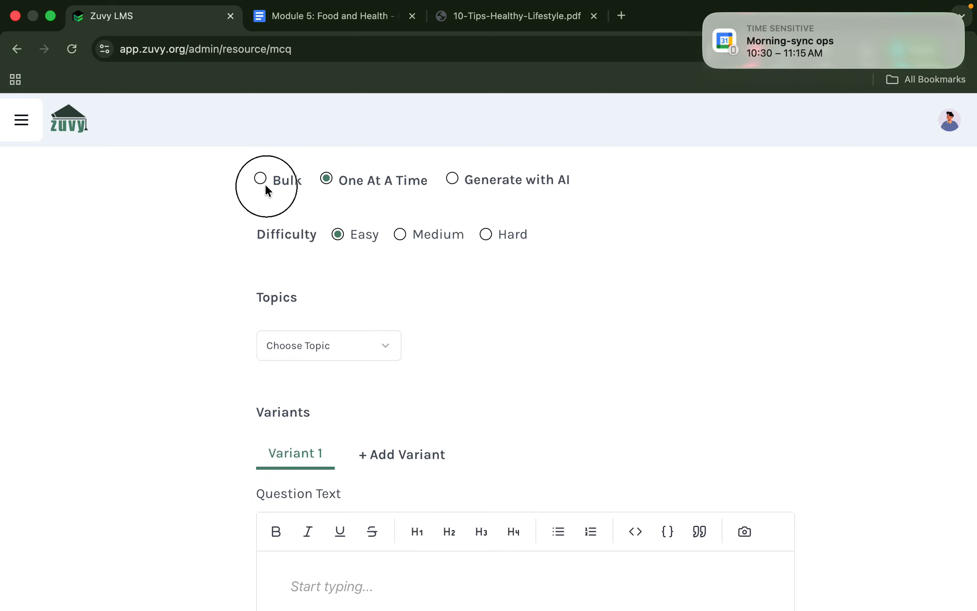
click(262, 179)
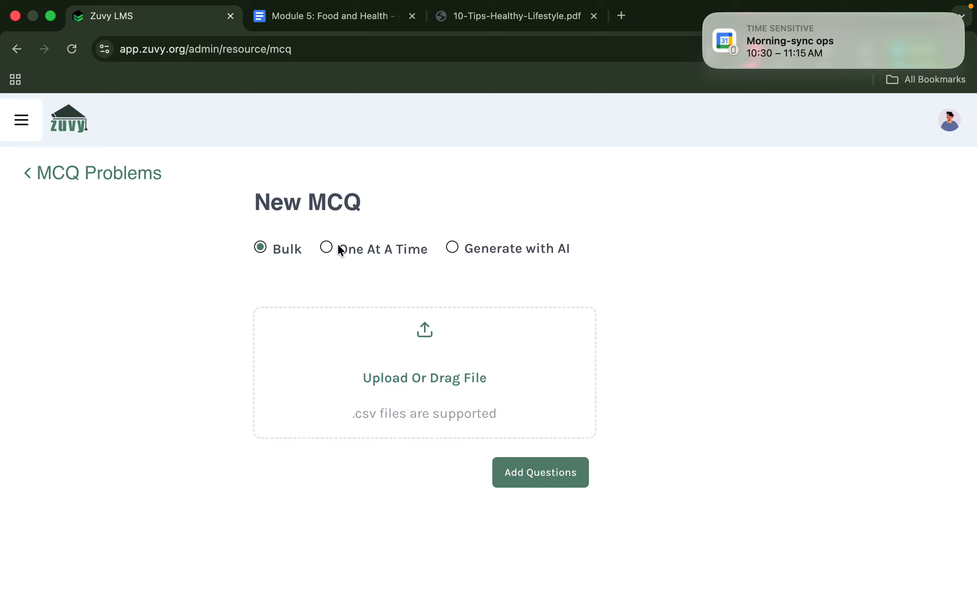
click(326, 247)
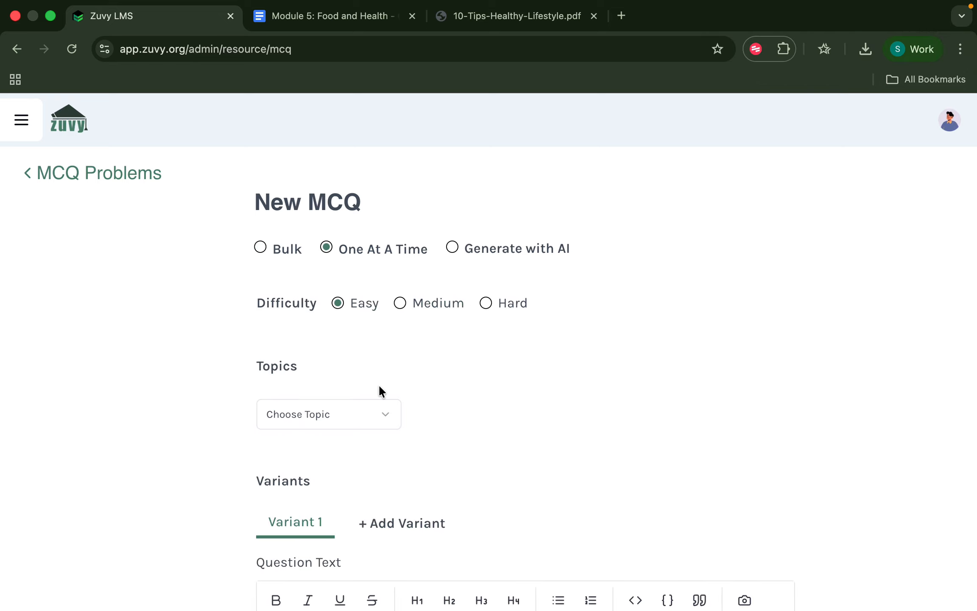
scroll(378, 391, down, 5)
click(309, 448)
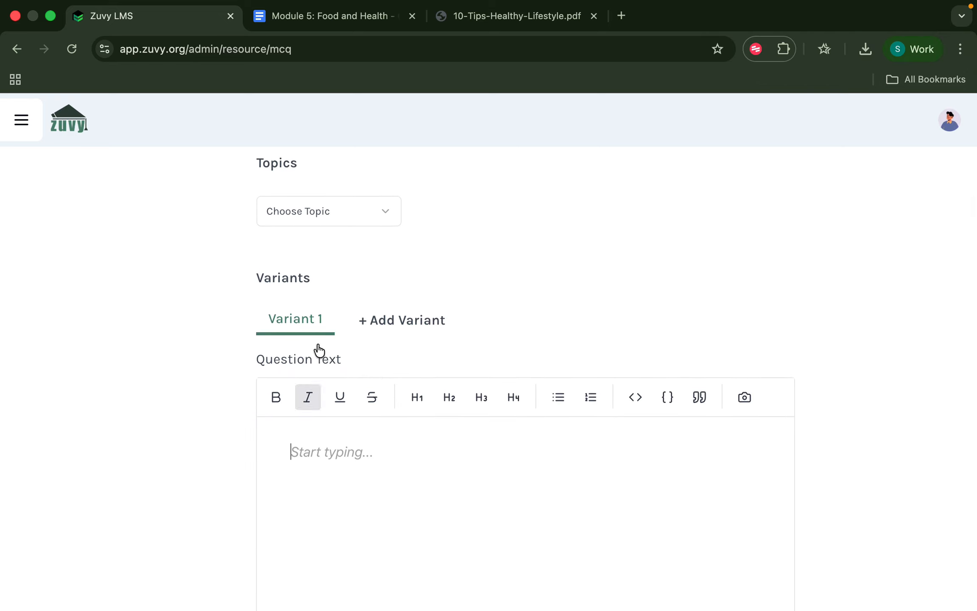
Copy the main-nutrients-in-food question from the Module 5 document into the question text.
click(323, 17)
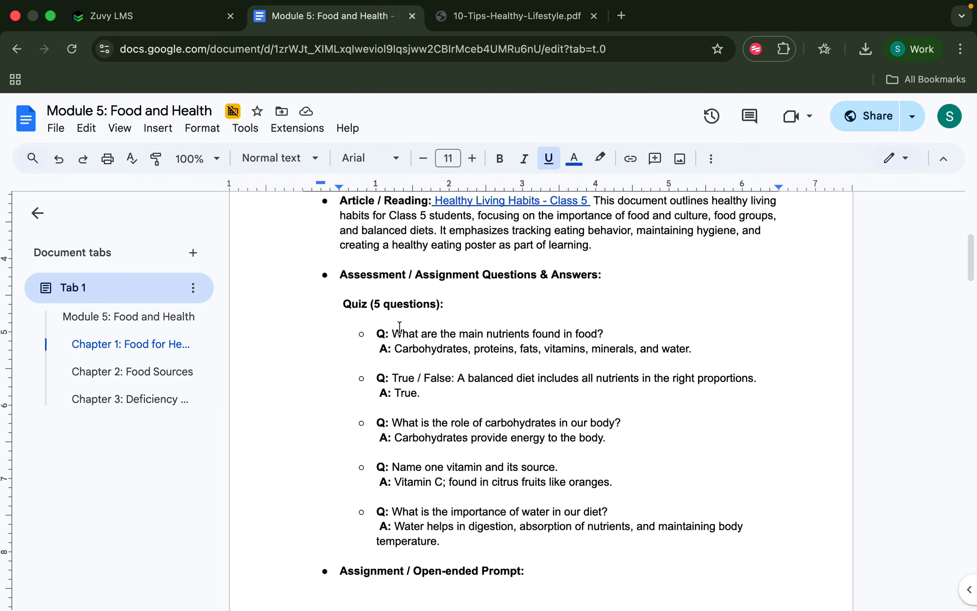
click(393, 324)
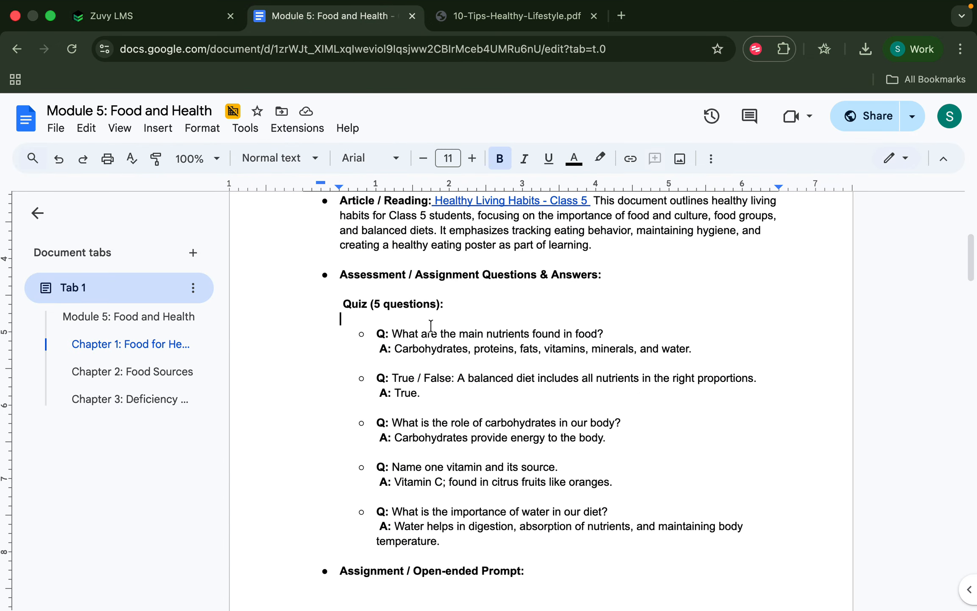
drag(389, 334, 617, 337)
key(super+c)
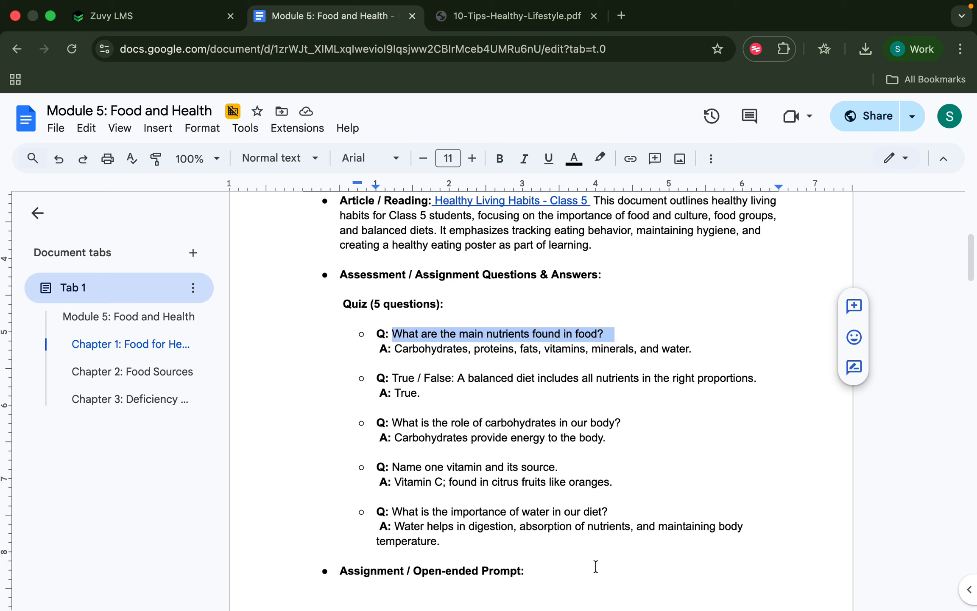
click(154, 23)
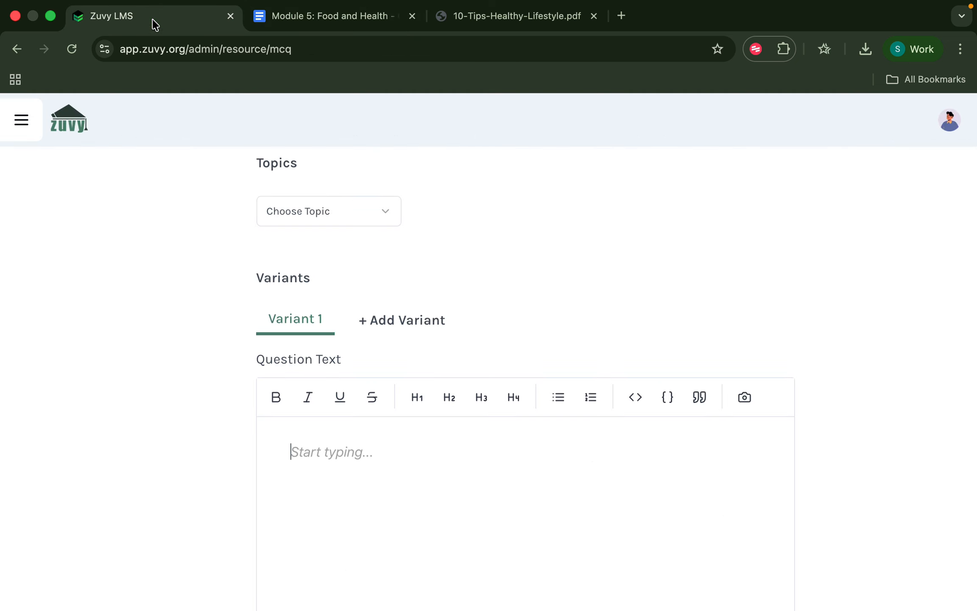
key(super+v)
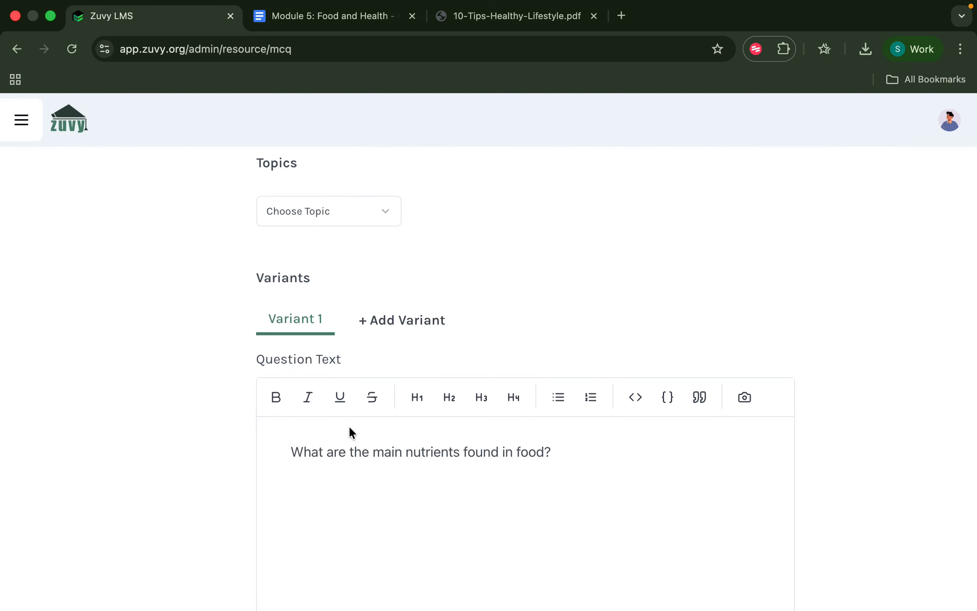
scroll(350, 428, down, 2)
scroll(349, 432, down, 5)
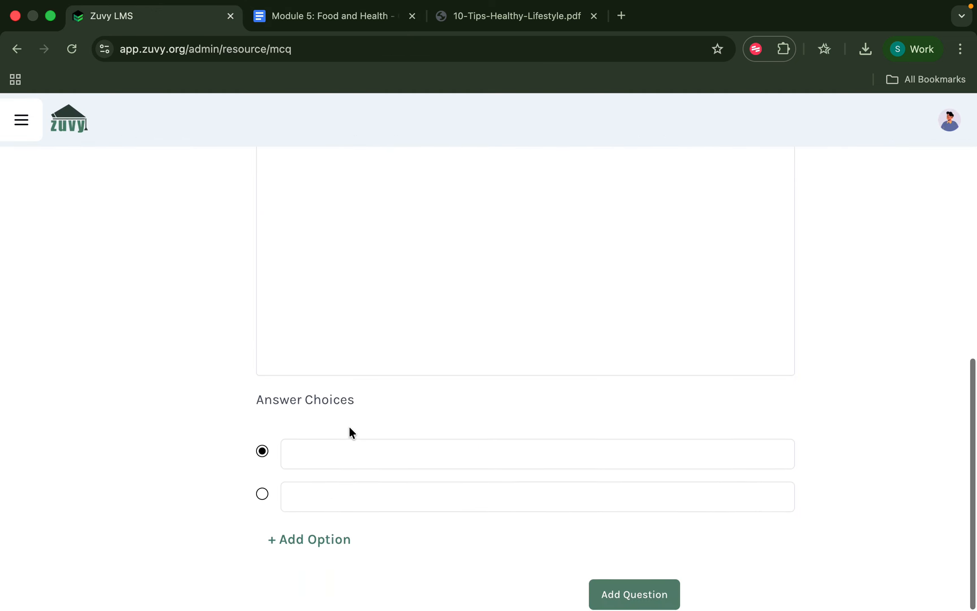
Copy the nutrients answer from the document into the first answer choice.
click(331, 456)
scroll(332, 455, up, 3)
scroll(331, 453, down, 2)
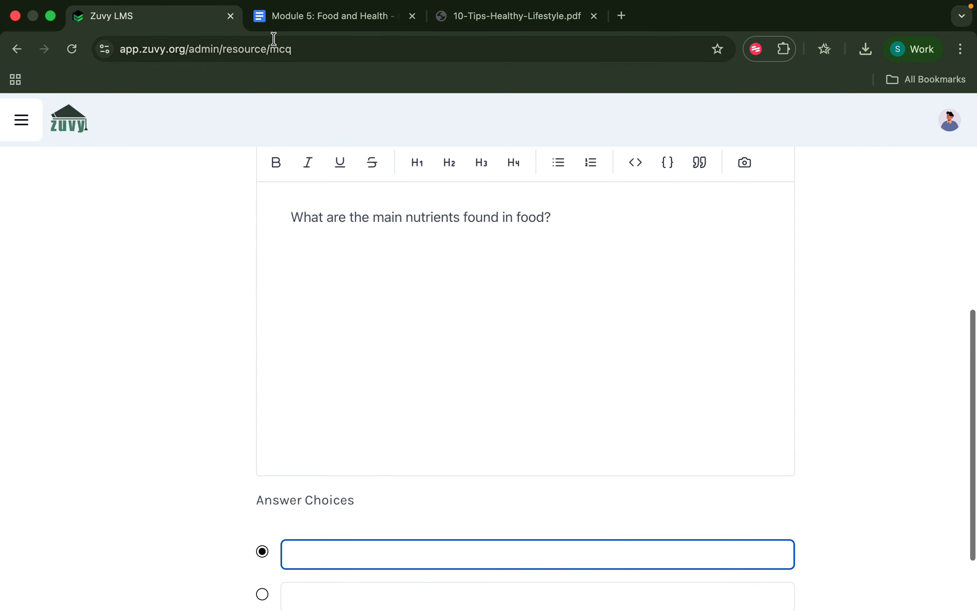
click(273, 17)
click(394, 349)
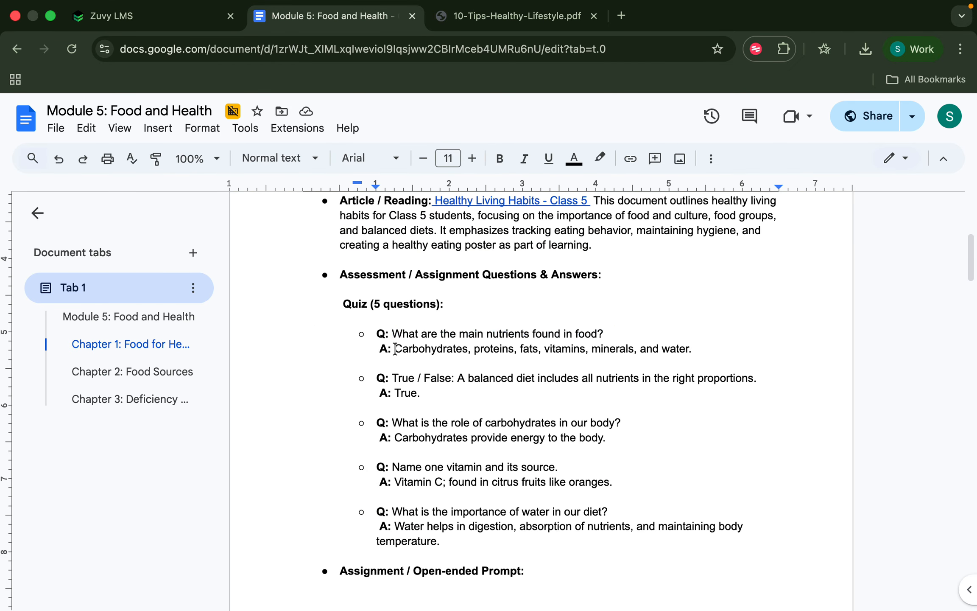
key(shift+End)
key(super+c)
click(136, 15)
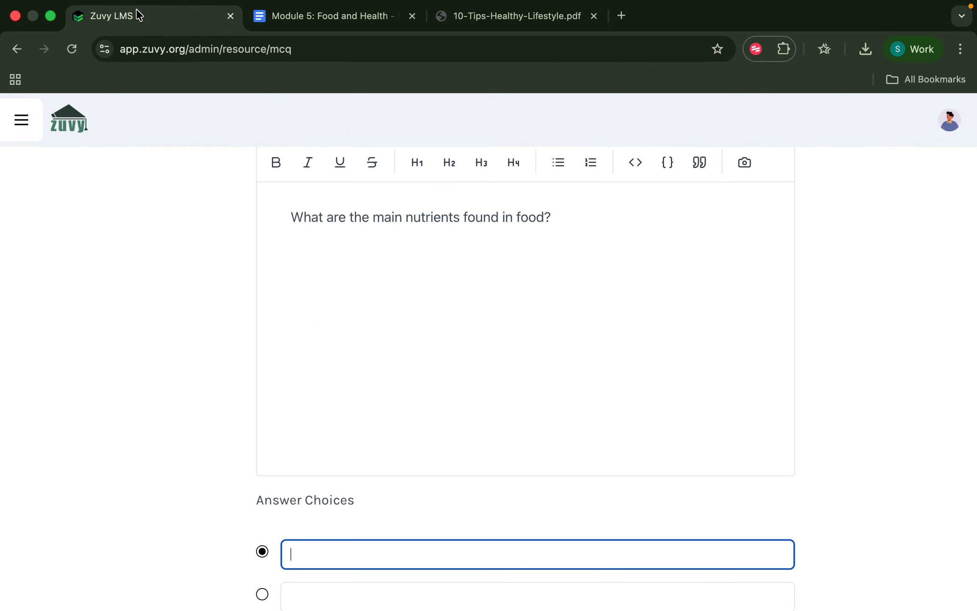
key(super+v)
scroll(189, 378, down, 3)
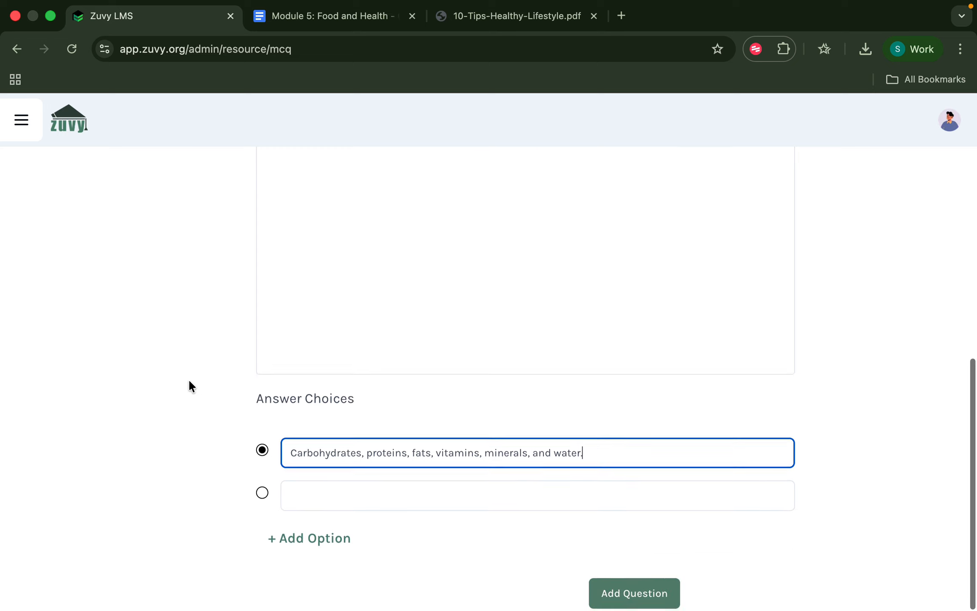
Add three more answer choices: Acid, Basics and Coal.
click(345, 509)
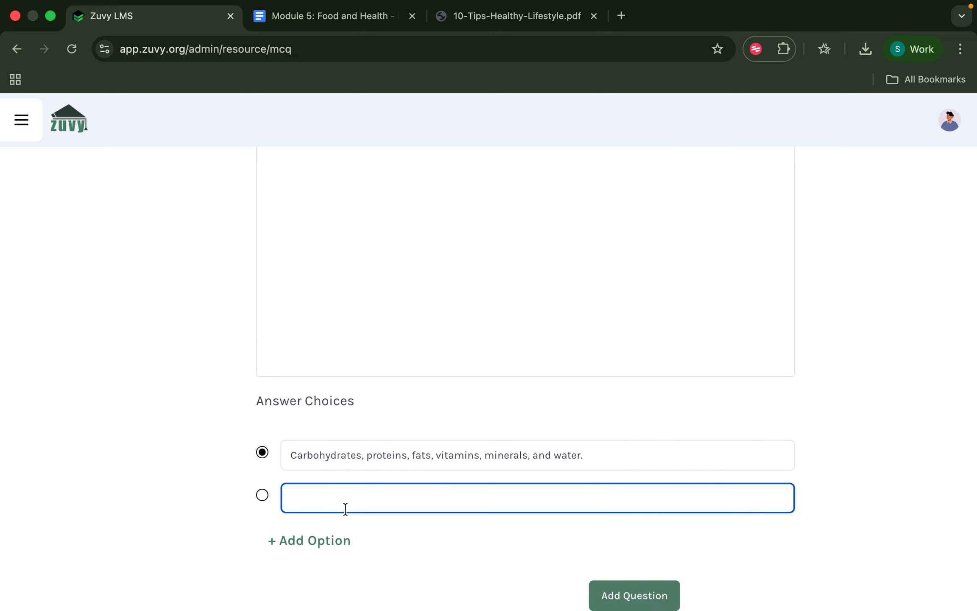
text(Acid)
click(334, 542)
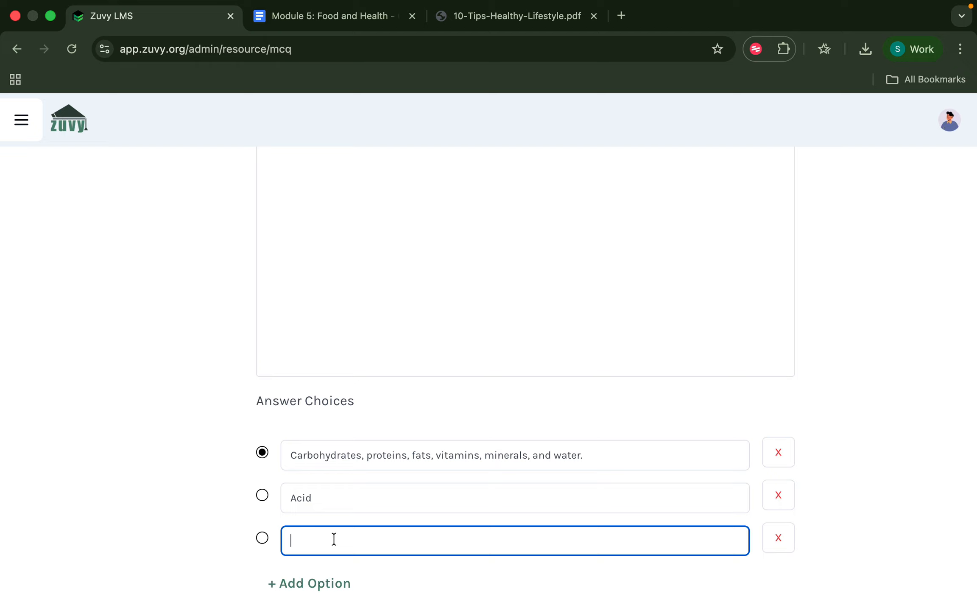
text(Basics)
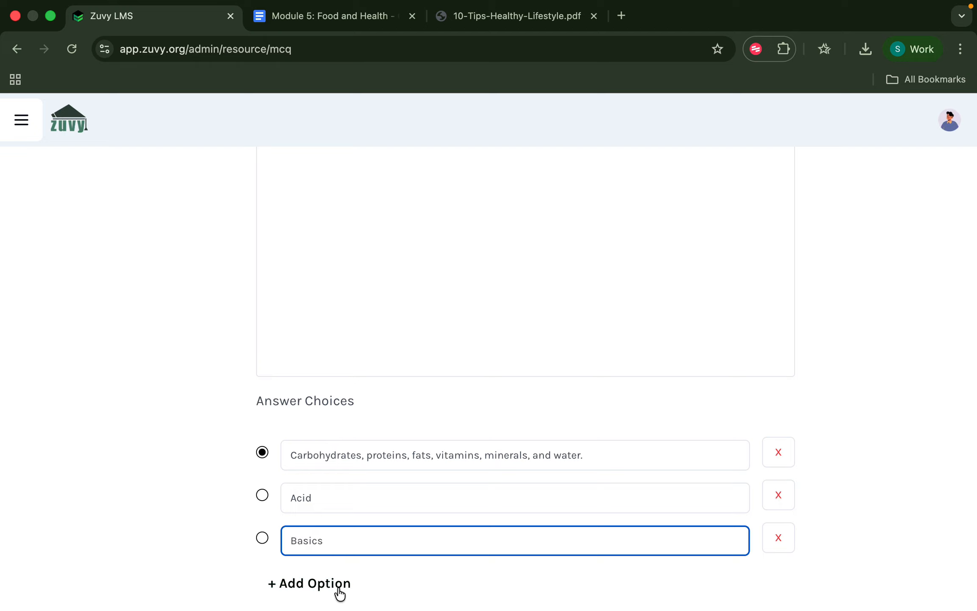
click(338, 585)
click(334, 579)
scroll(333, 578, down, 2)
text(S)
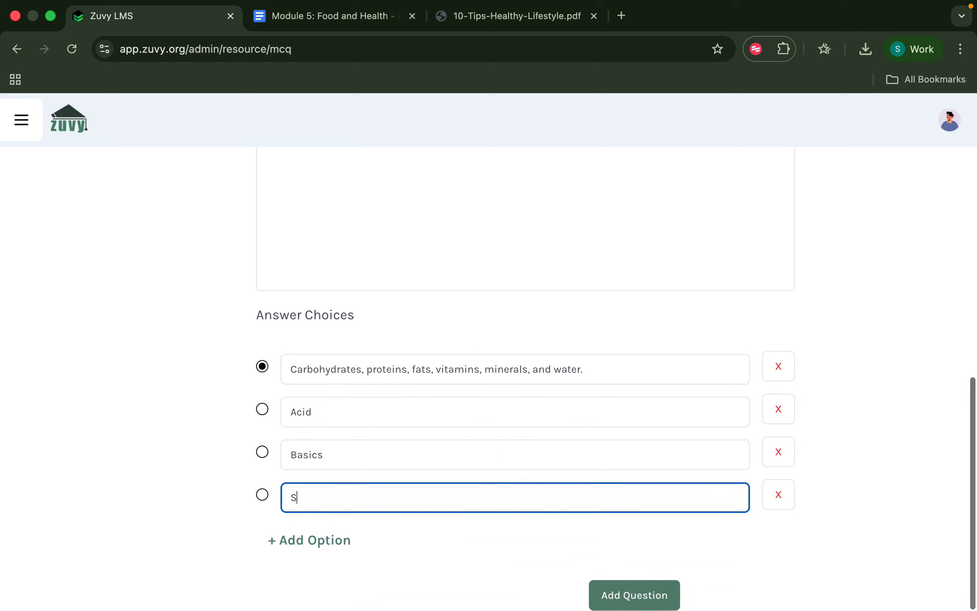
key(BackSpace)
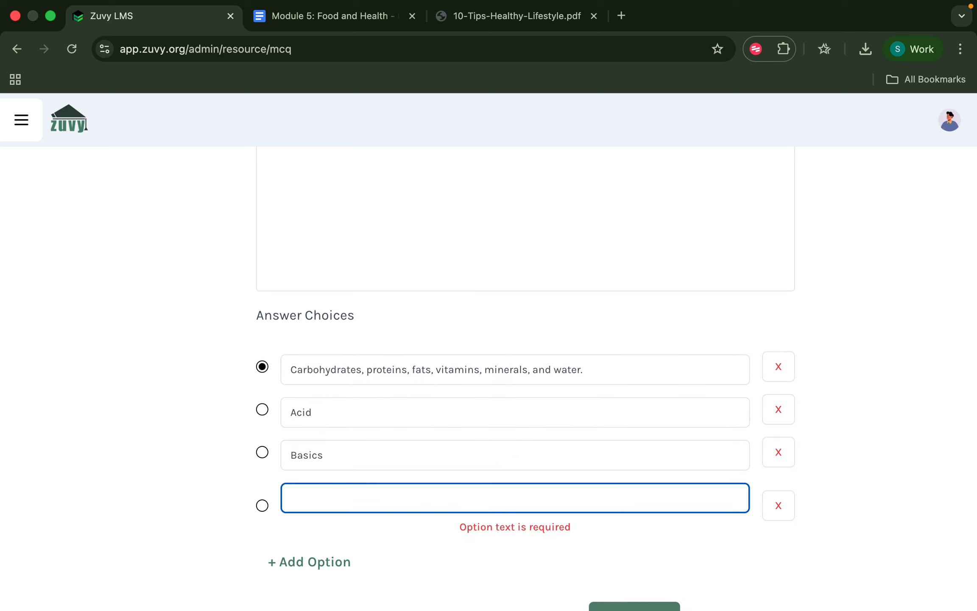
text(C)
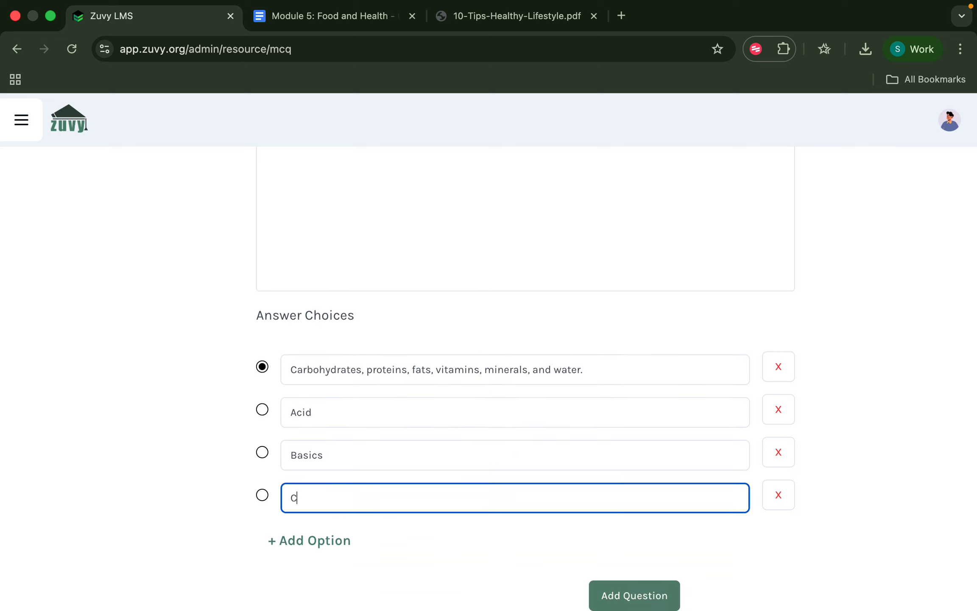
key(BackSpace)
text(M)
key(BackSpace)
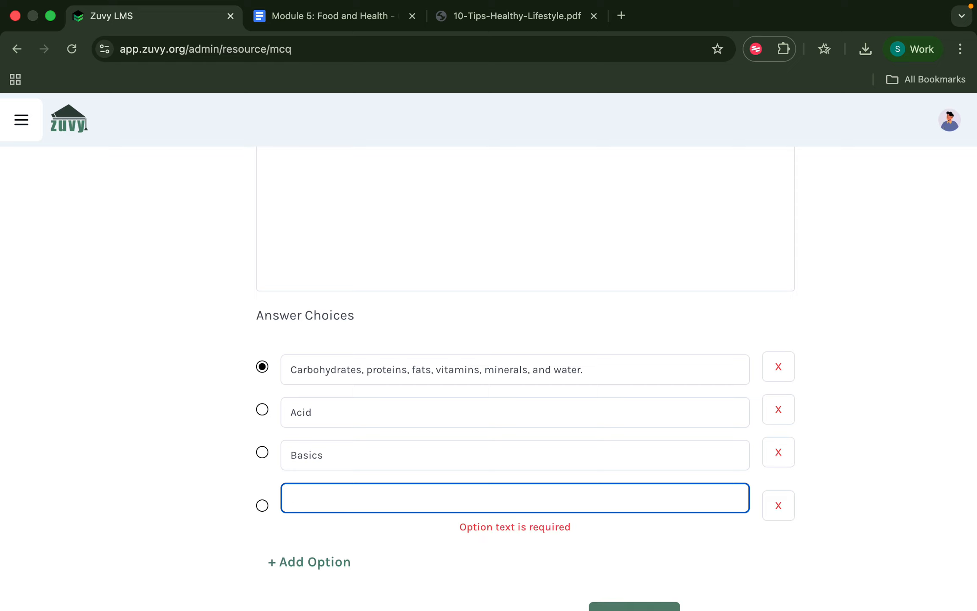
text(Coals)
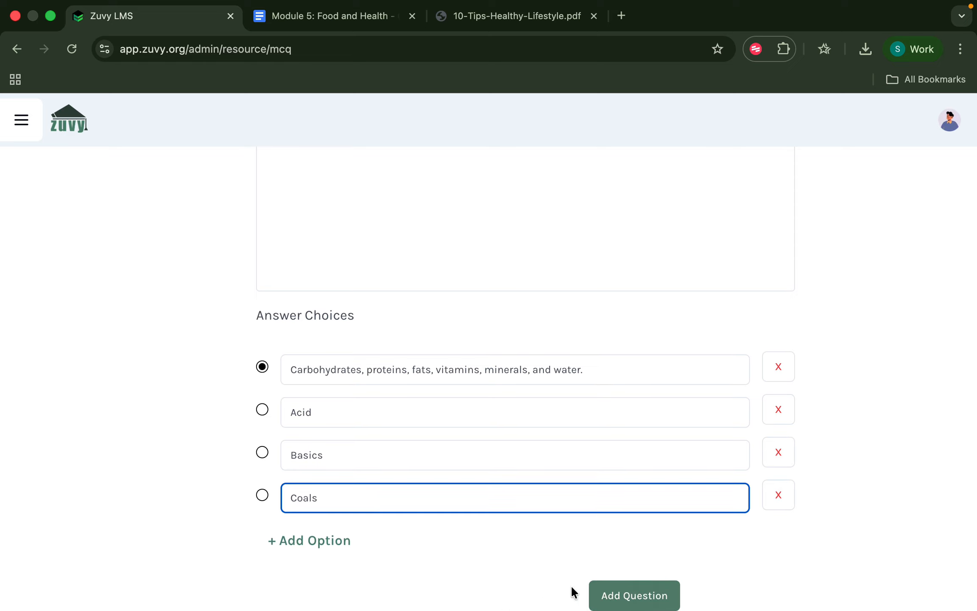
Mark the nutrients answer correct and tag the question with the Environment Studies topic.
click(263, 410)
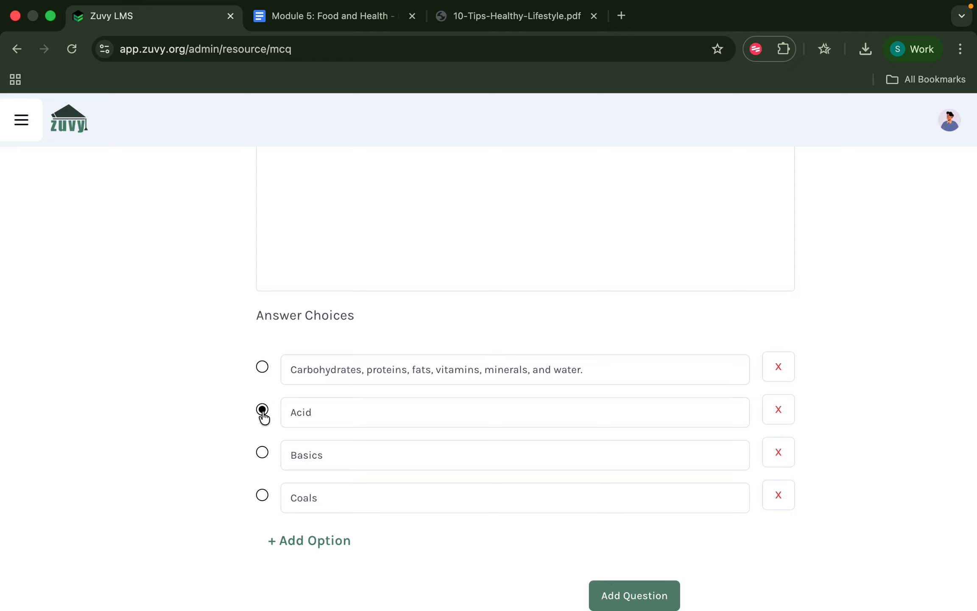
click(263, 368)
click(654, 606)
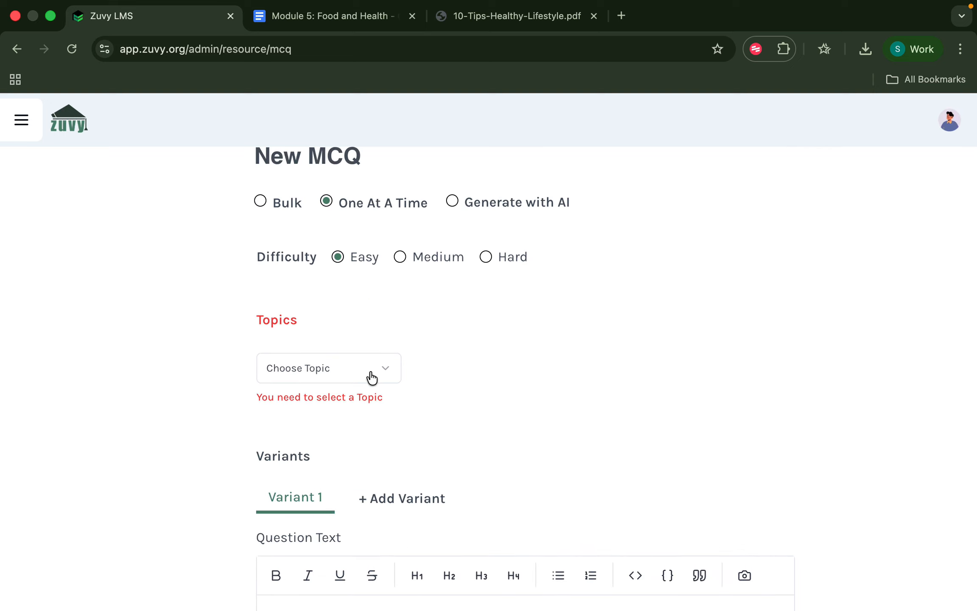
click(371, 373)
scroll(337, 335, down, 10)
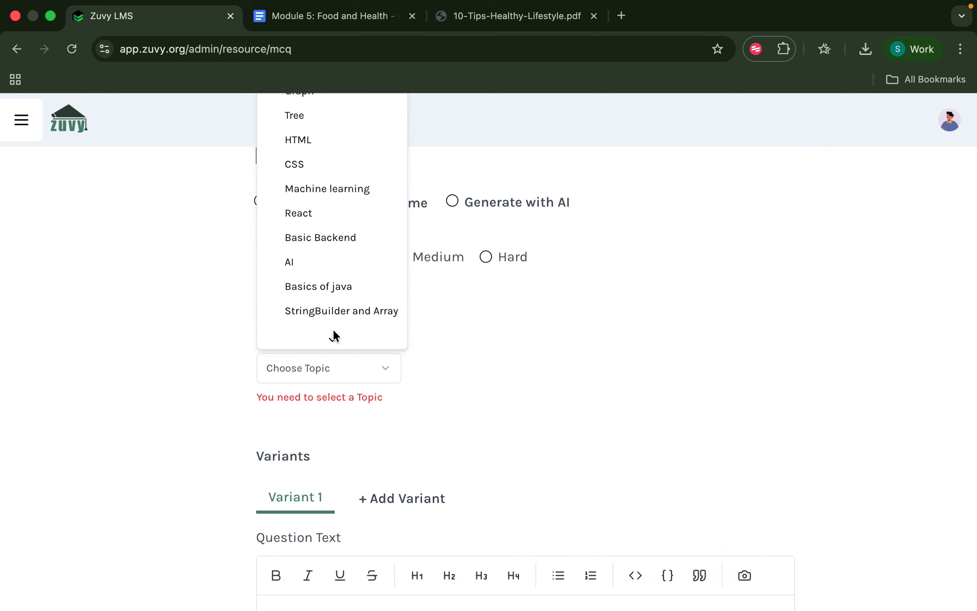
scroll(326, 311, down, 5)
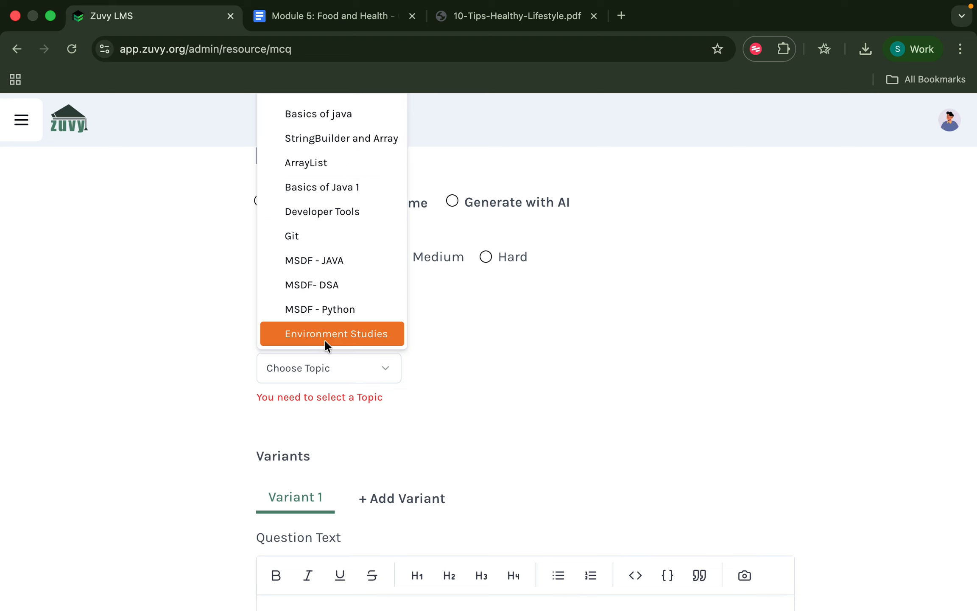
click(326, 339)
scroll(325, 342, down, 10)
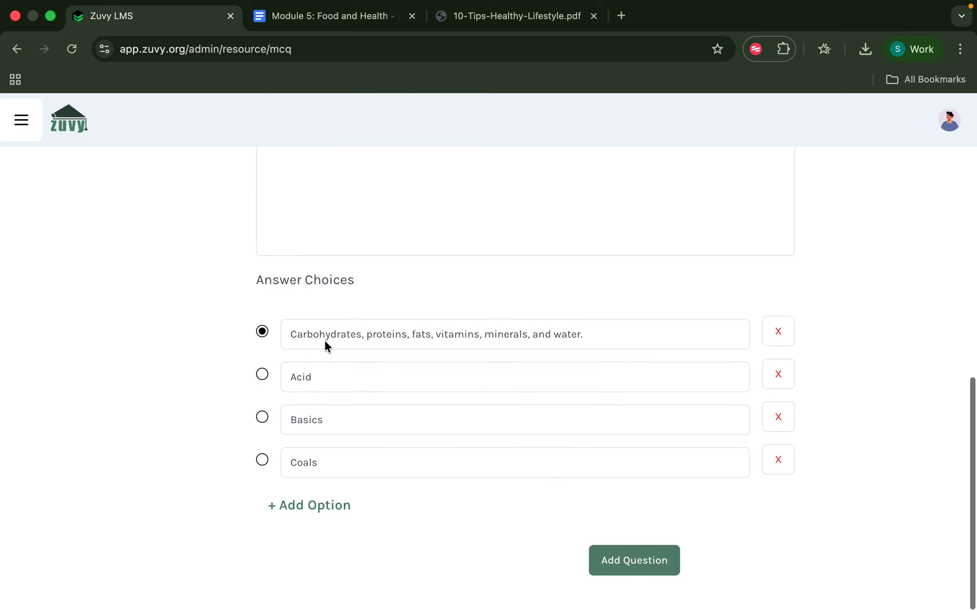
Add the nutrients question to the MCQ library and go to the Courses list.
click(648, 597)
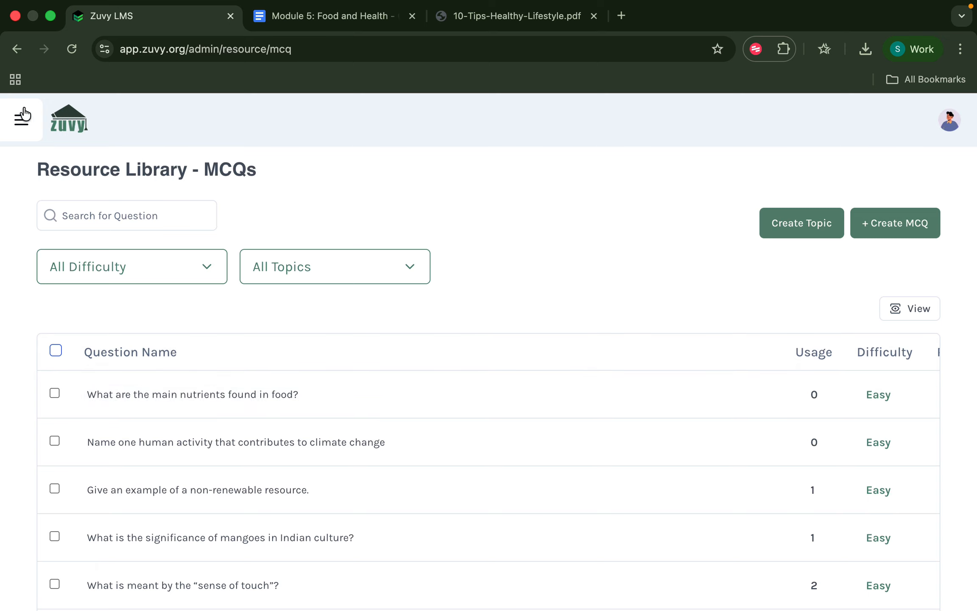
click(19, 120)
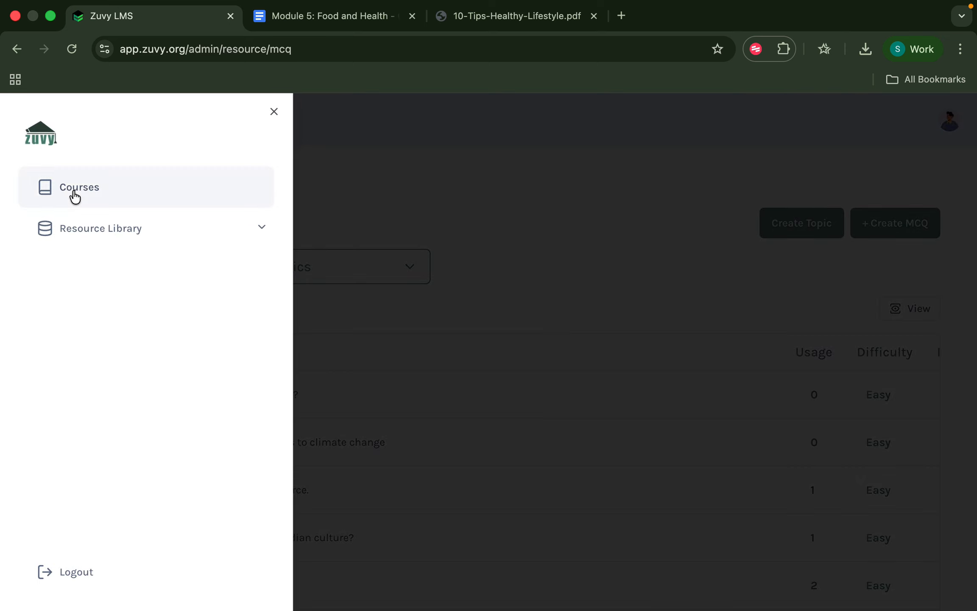
click(73, 191)
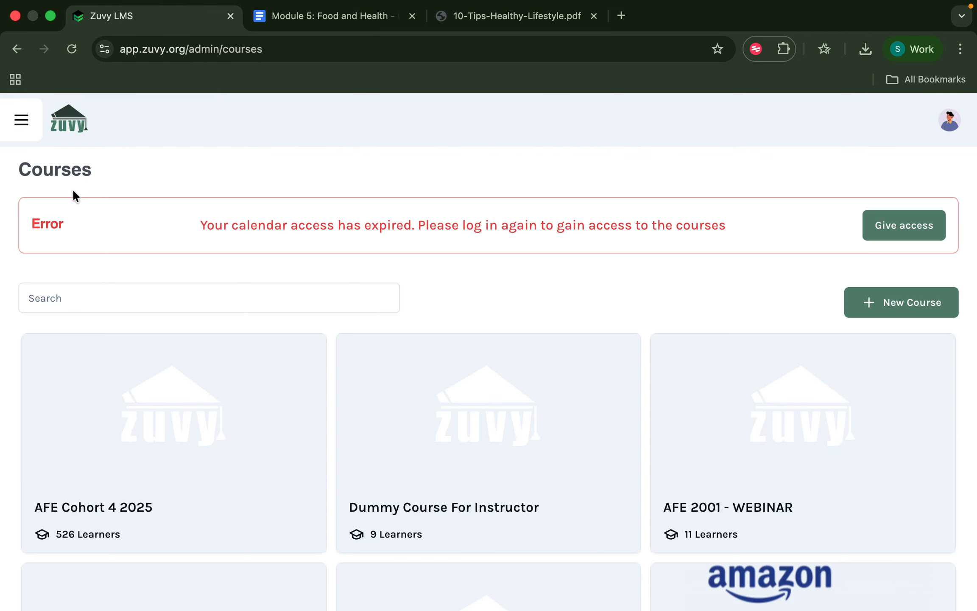
Search for Environment Studies and open its Module 5 Food and Health curriculum.
click(97, 291)
text(En)
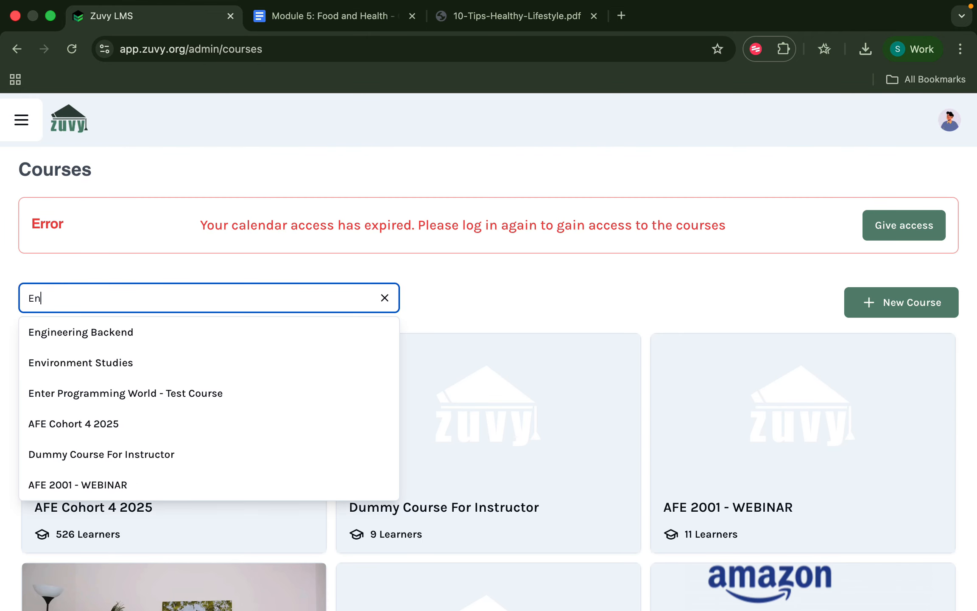
click(89, 361)
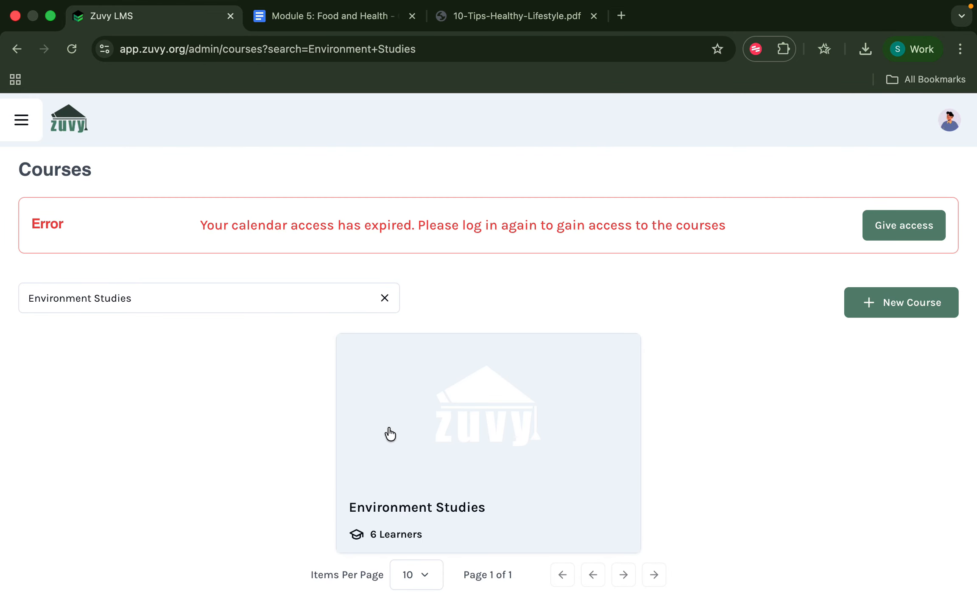
click(464, 472)
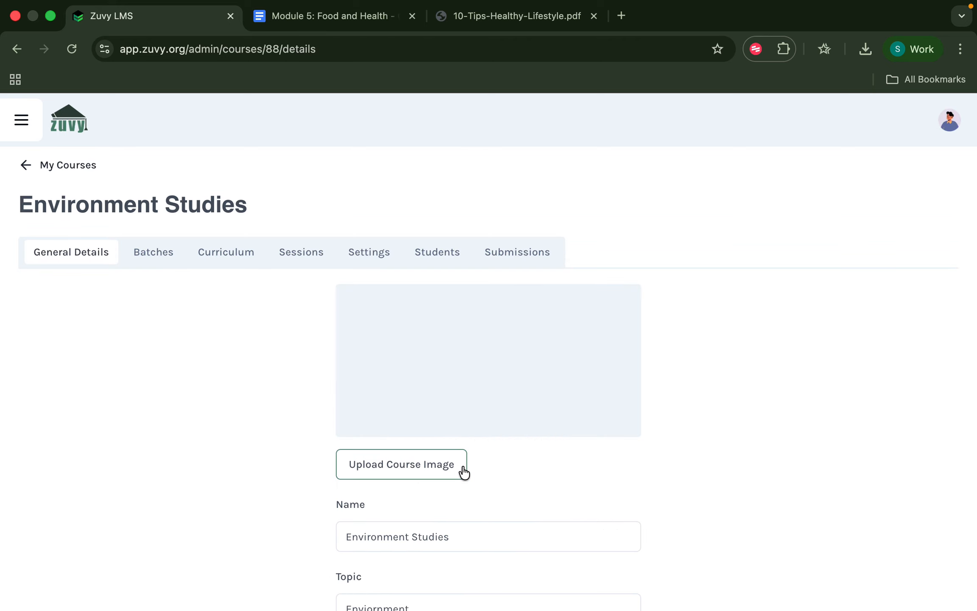
click(237, 252)
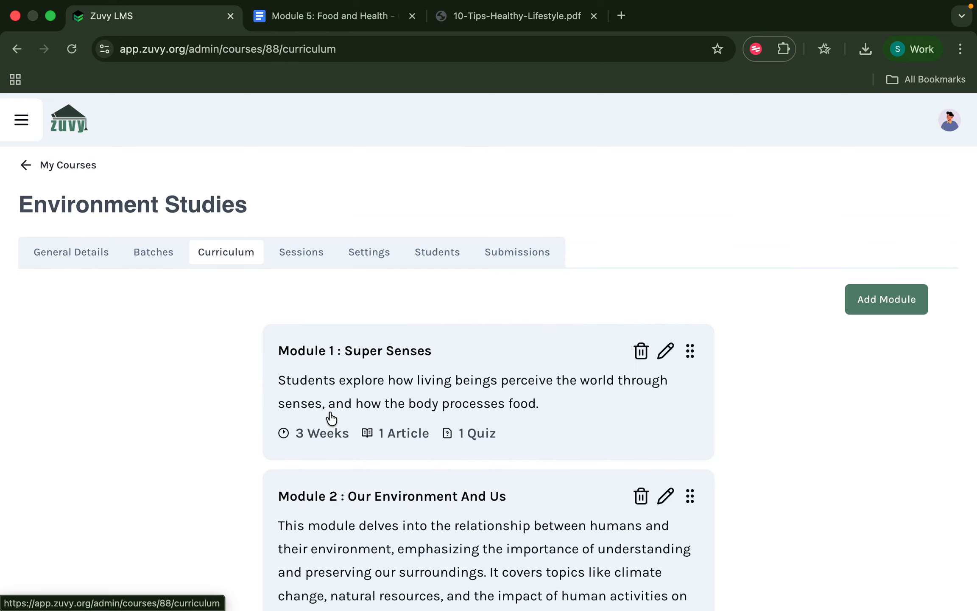
scroll(329, 419, down, 10)
click(423, 511)
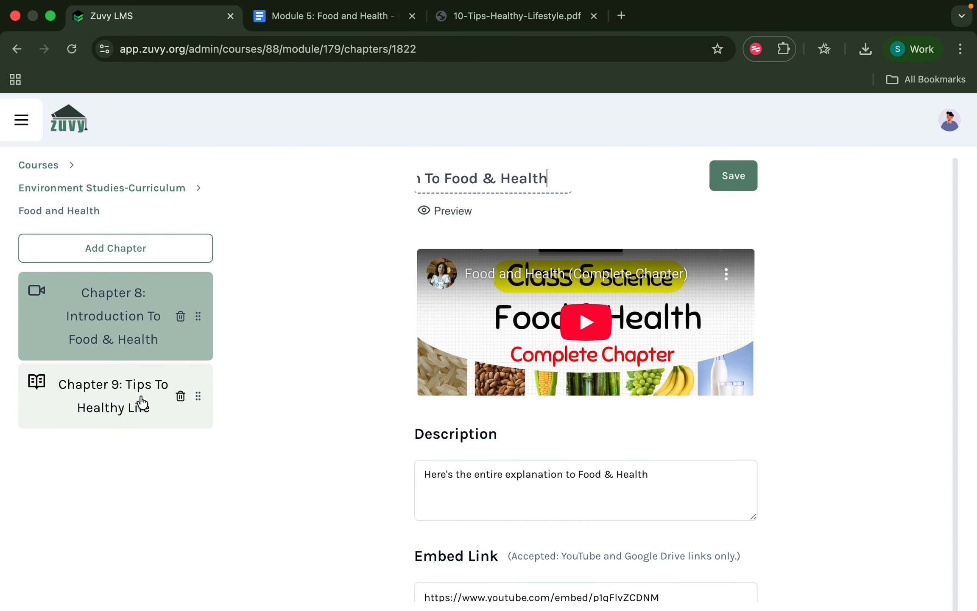
Add a quiz chapter titled 'End-Module Test'.
click(97, 245)
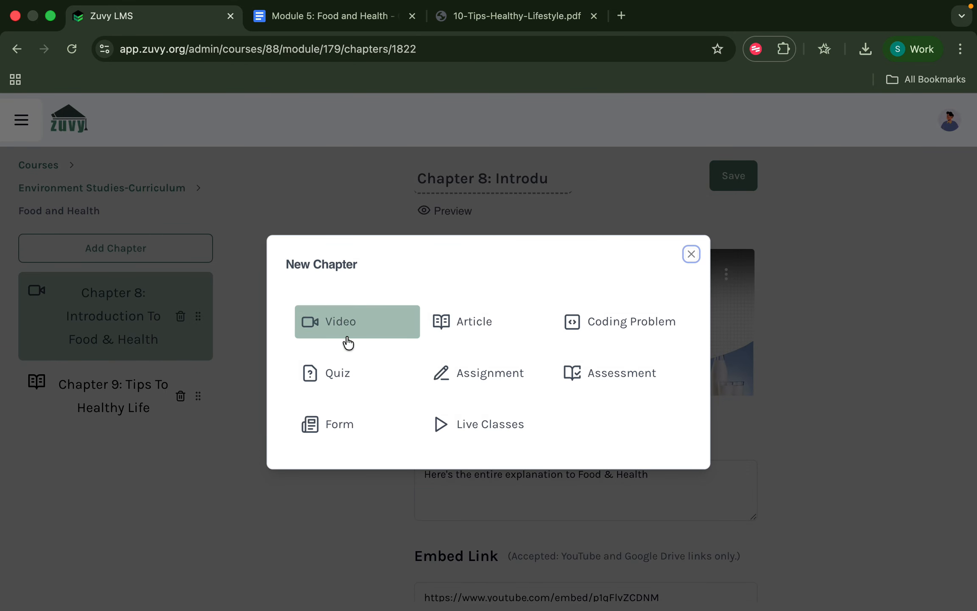
click(355, 387)
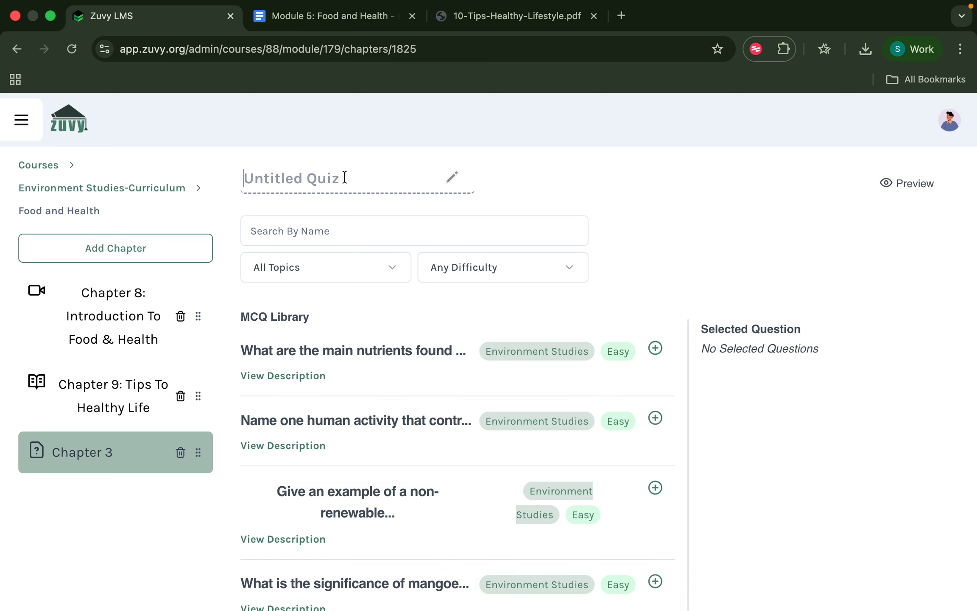
text(Emd)
key(BackSpace)
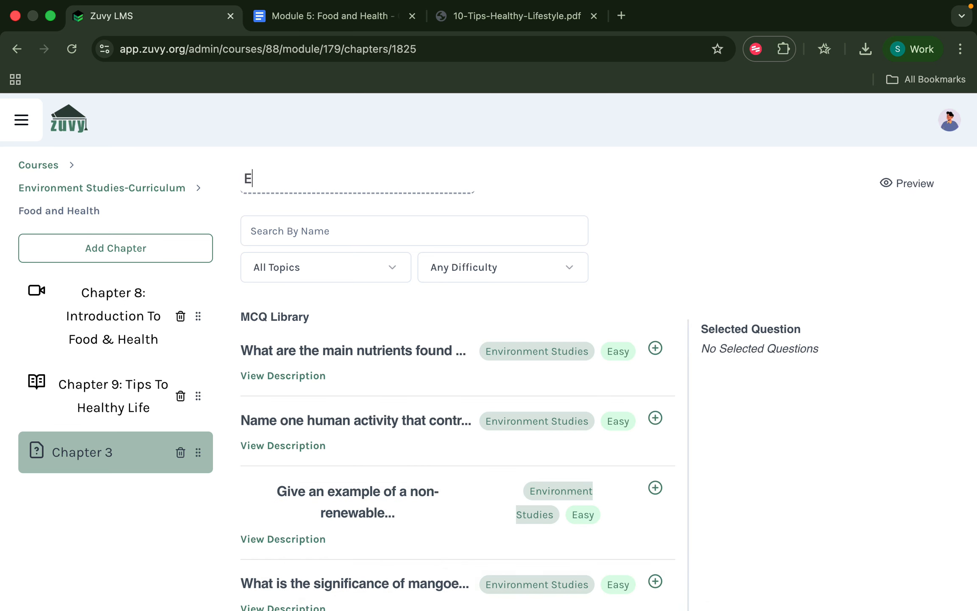
text(nd-Module Test)
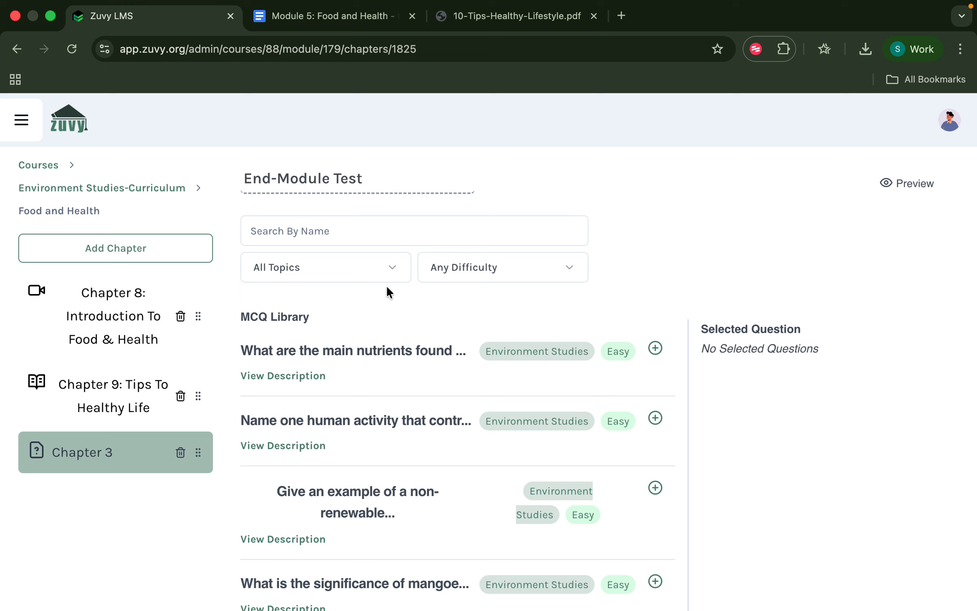
Filter questions to Environment Studies and preview the nutrients question's options.
click(375, 267)
scroll(337, 442, down, 4)
scroll(338, 441, down, 3)
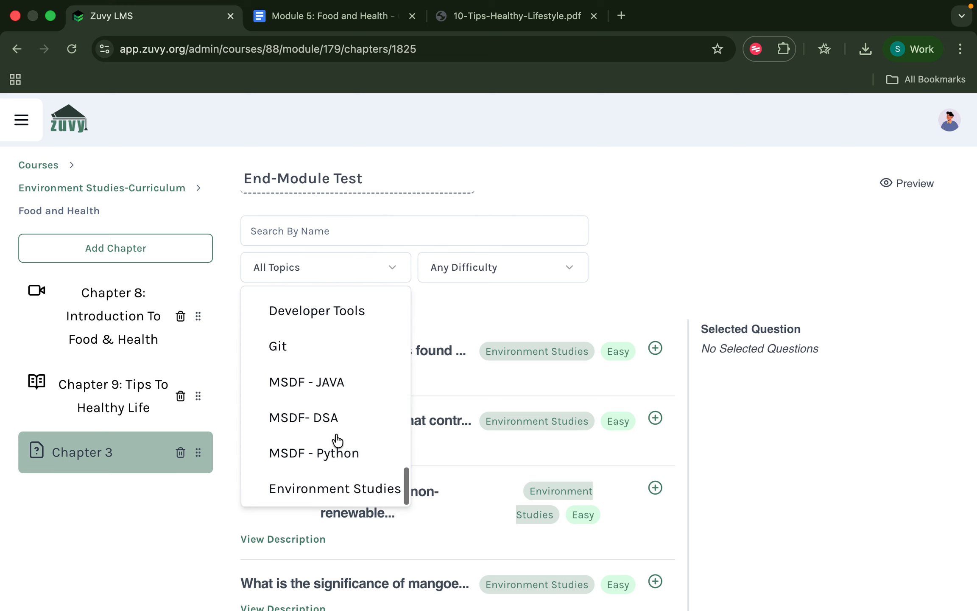
click(325, 490)
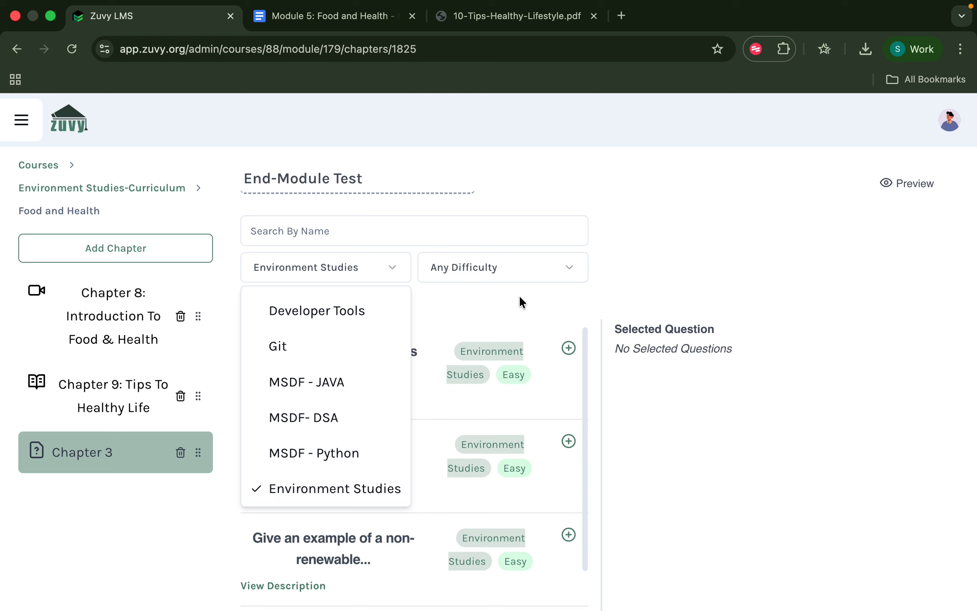
click(520, 306)
click(309, 392)
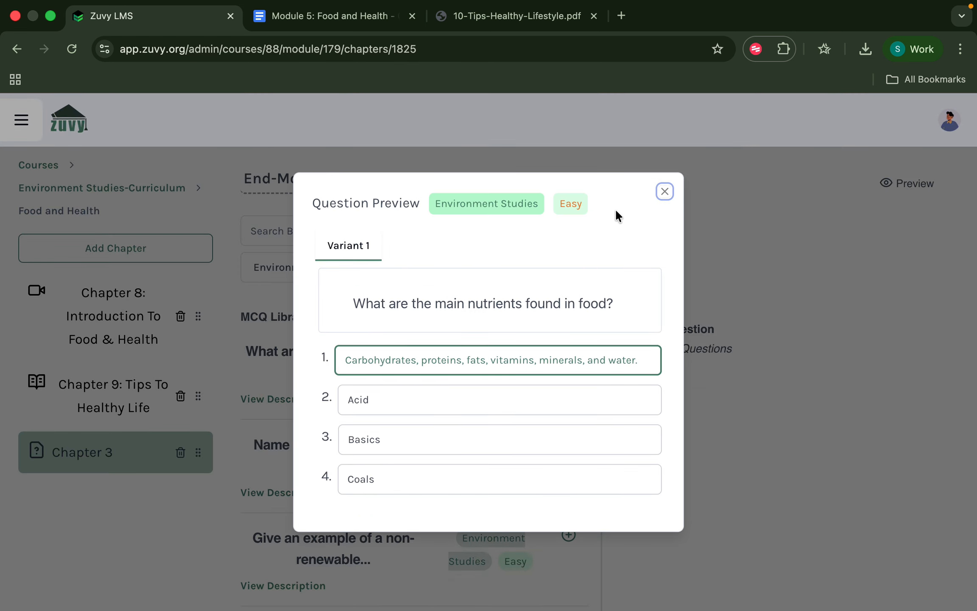
click(664, 192)
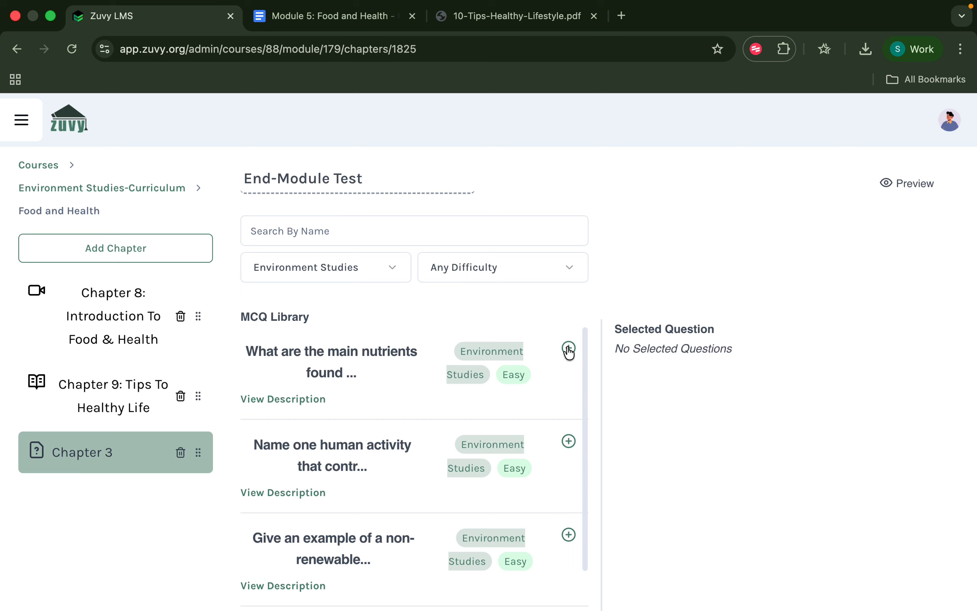
Add the nutrients, non-renewable resource, sense of touch and mangoes questions, then save.
click(568, 353)
scroll(552, 382, down, 2)
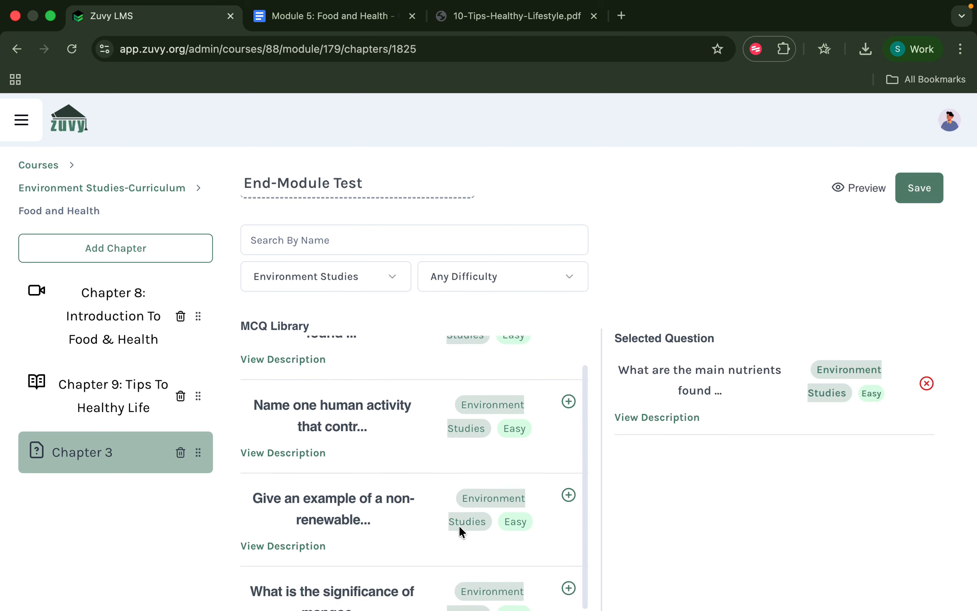
click(567, 486)
scroll(567, 489, down, 2)
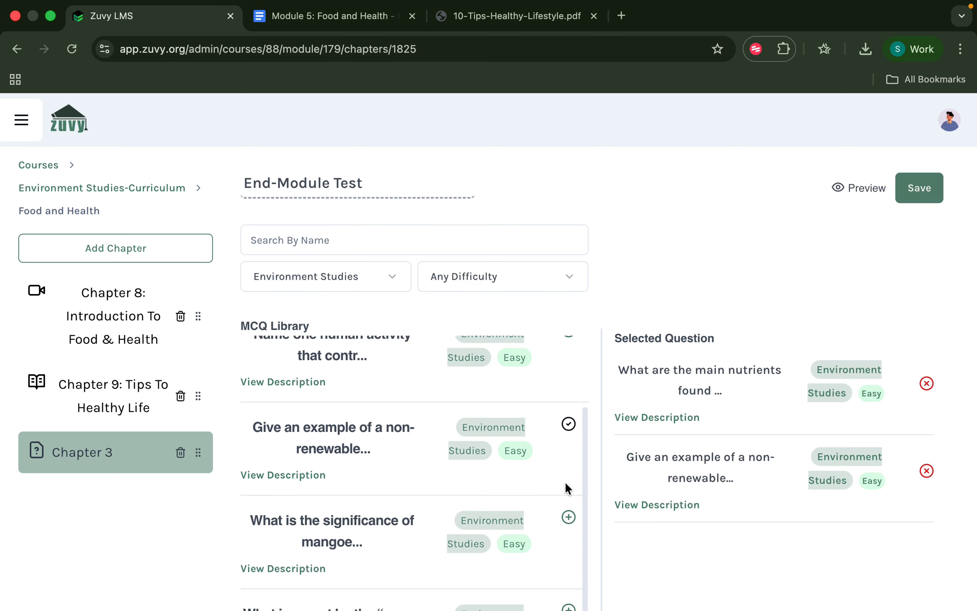
scroll(556, 541, down, 2)
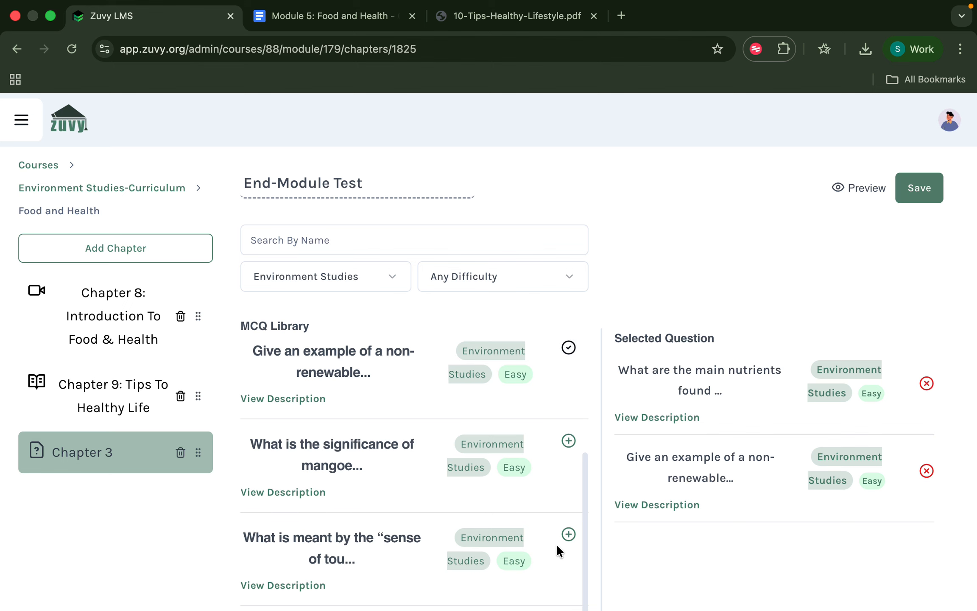
click(568, 532)
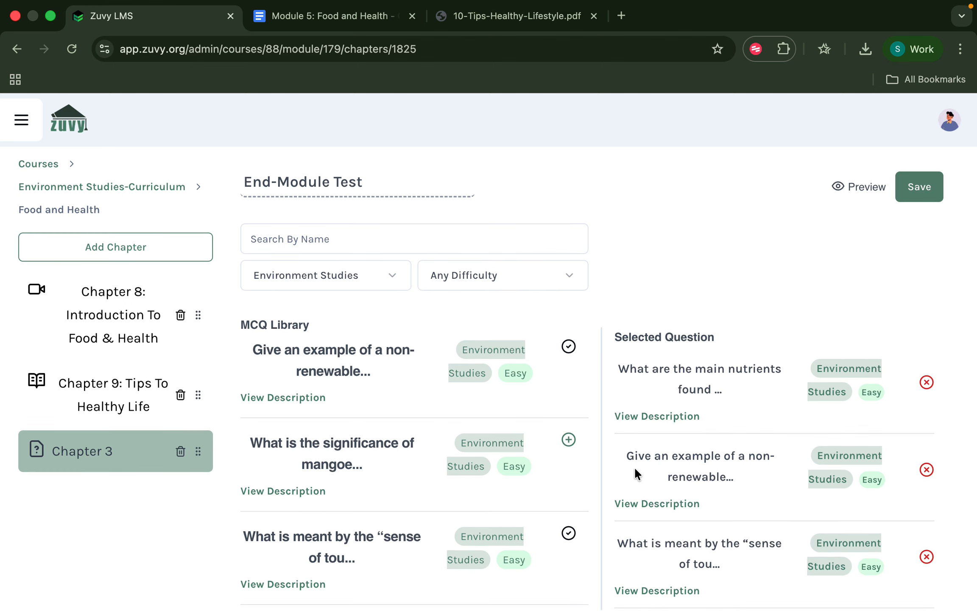
click(568, 441)
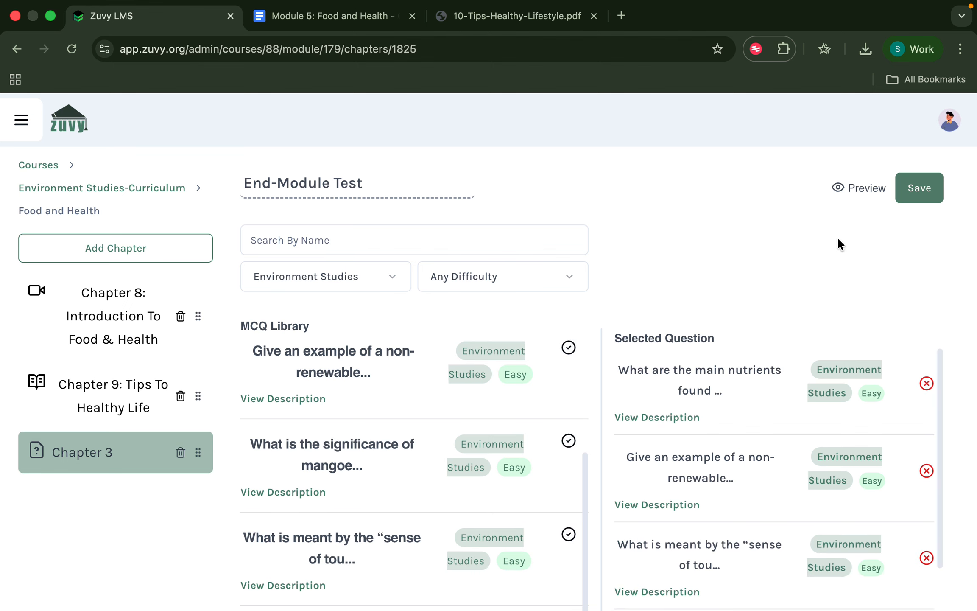
click(928, 190)
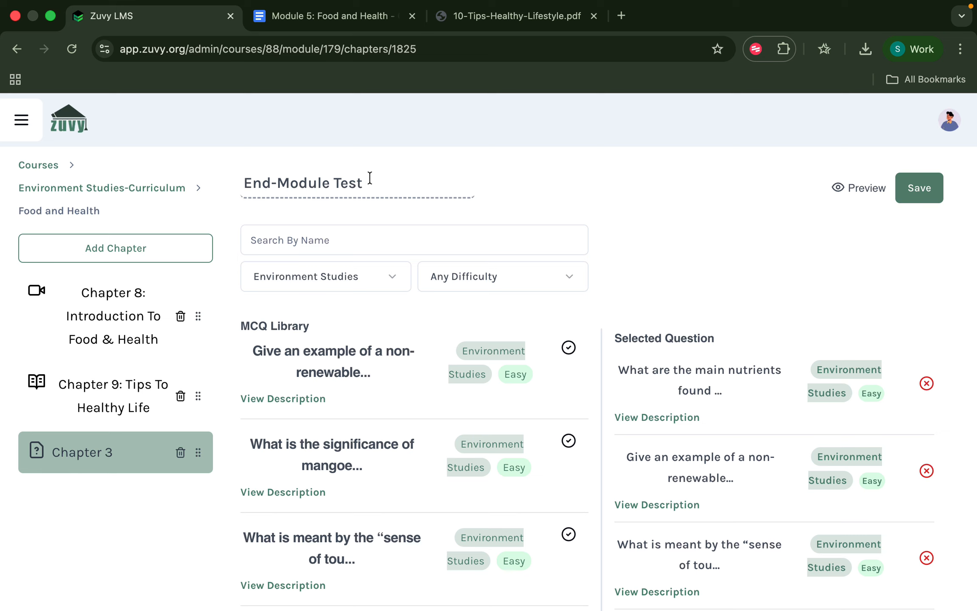
Open the Tips To Healthy Life chapter, then reopen the End-Module Test quiz.
click(122, 463)
click(108, 379)
click(109, 447)
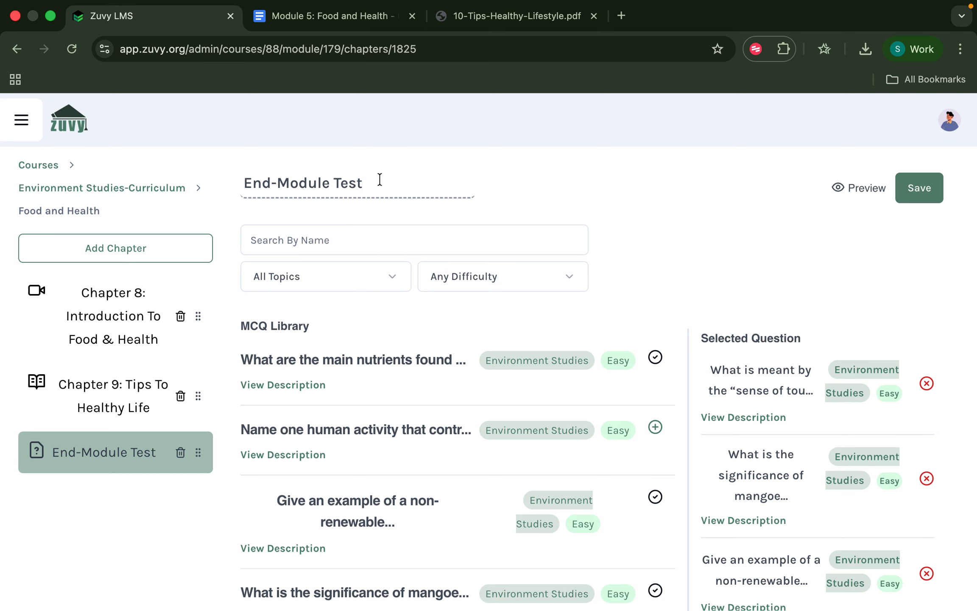
Preview the End-Module Test's four questions, then return to the Environment Studies curriculum.
click(877, 190)
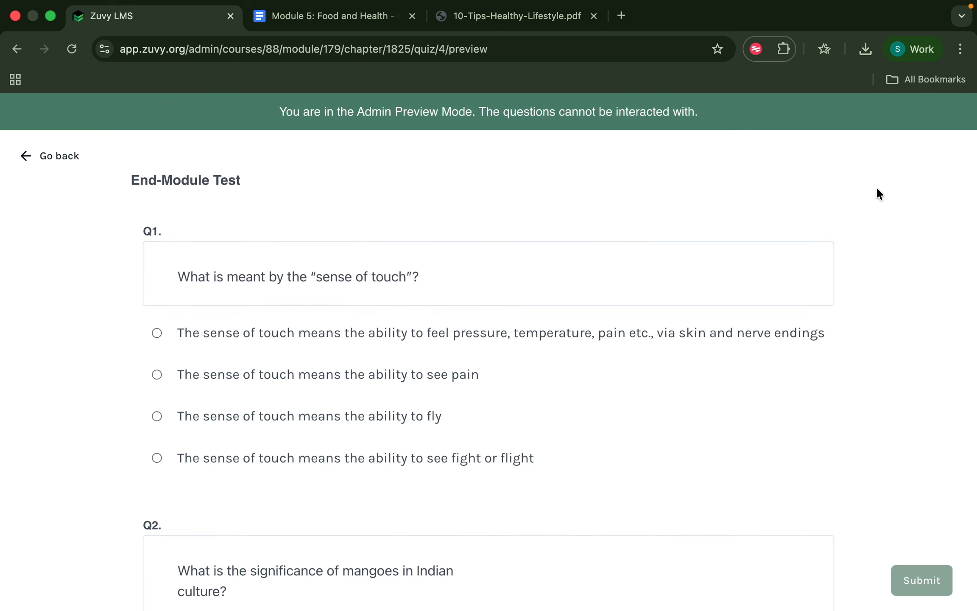
scroll(431, 426, down, 20)
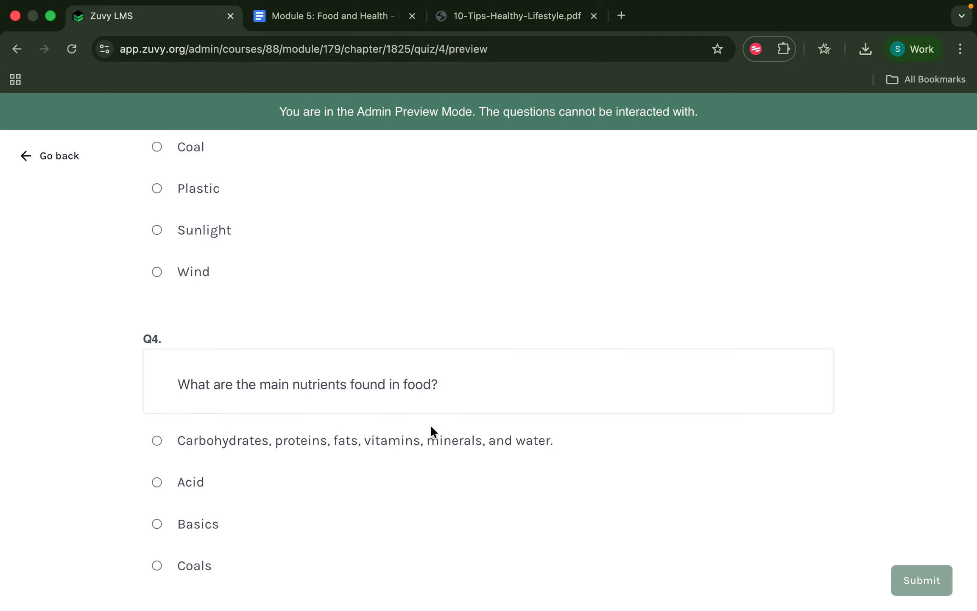
scroll(432, 426, up, 8)
scroll(430, 424, up, 10)
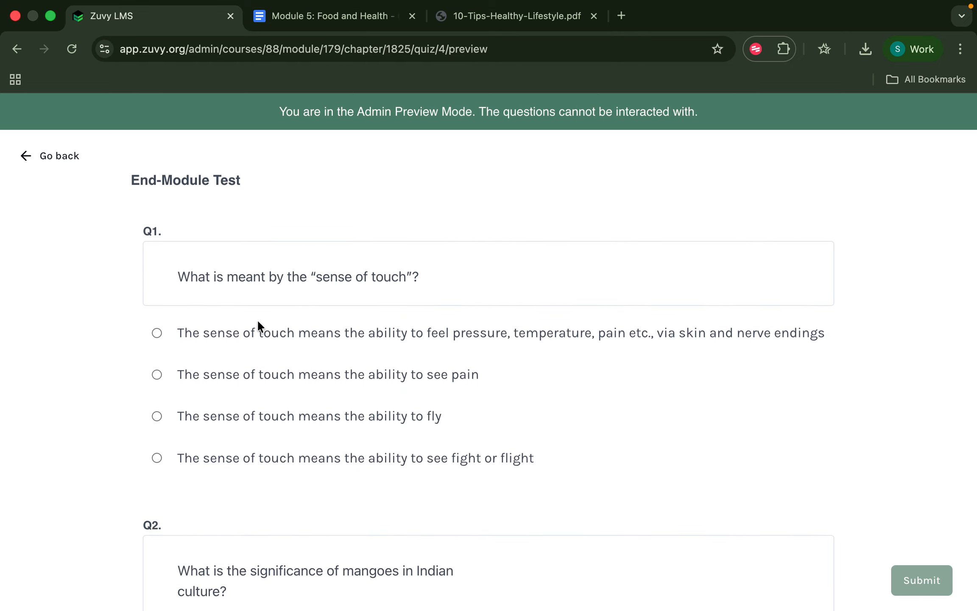
click(54, 163)
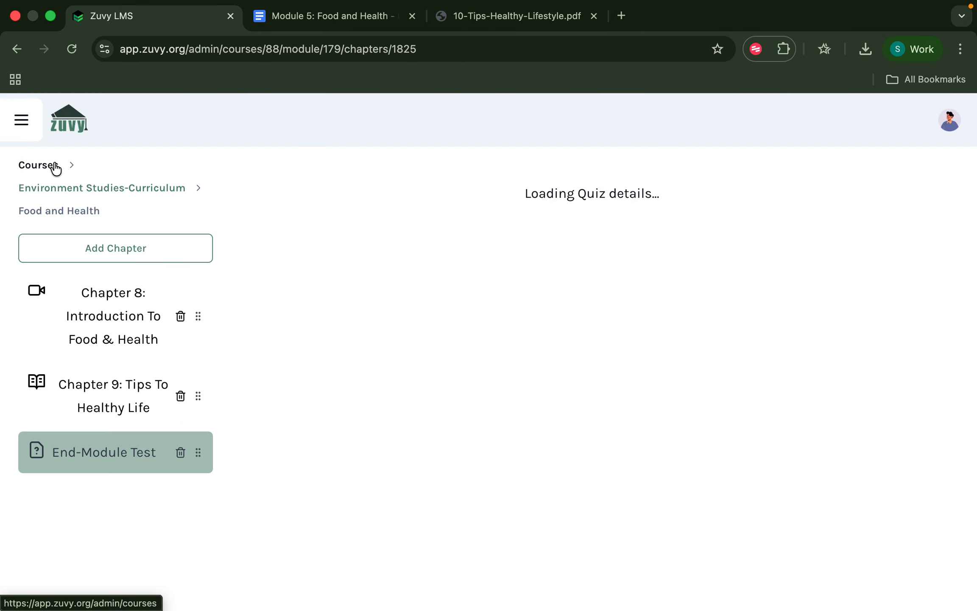
click(100, 190)
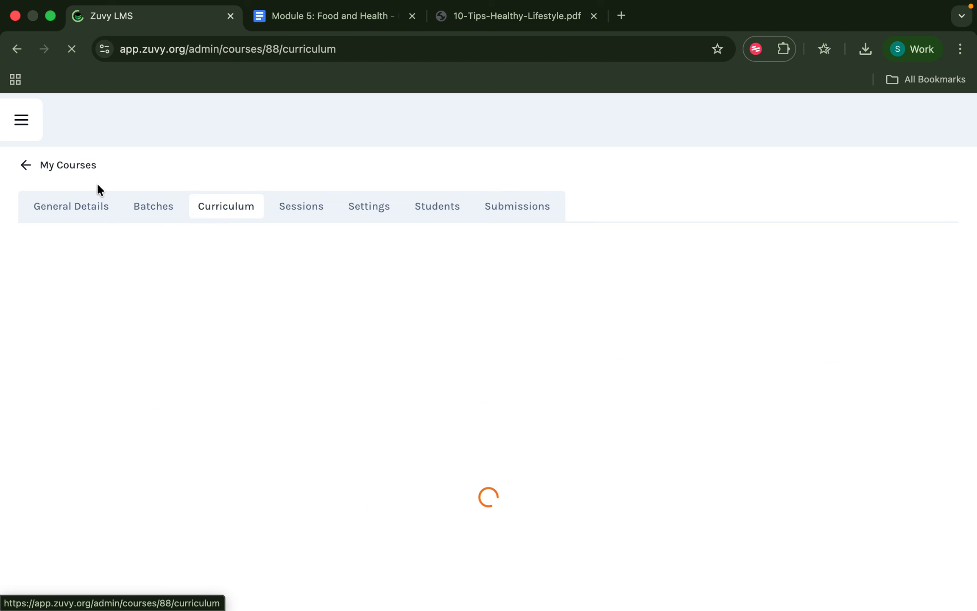
scroll(391, 487, down, 3)
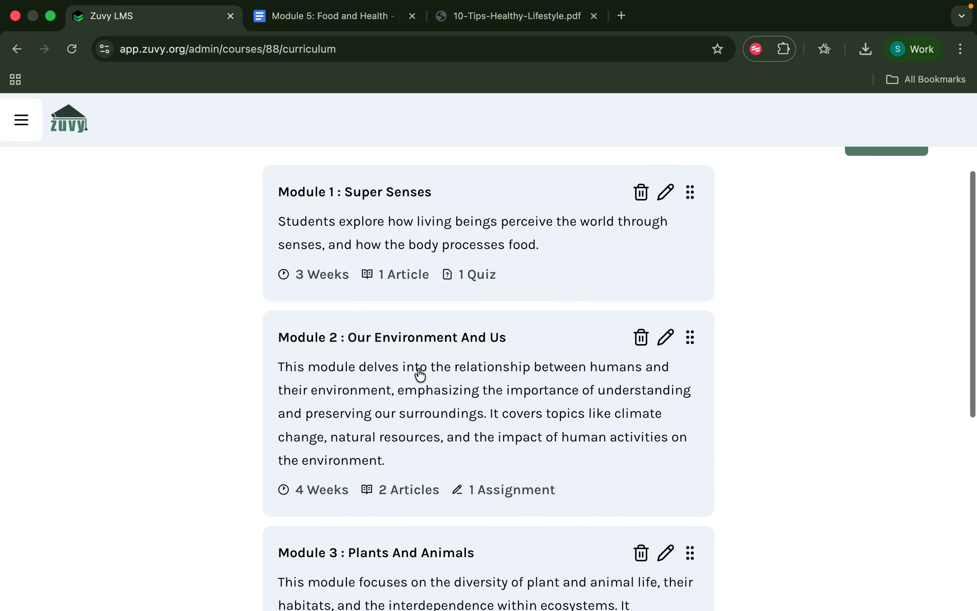
Open the End-Module Test chapter in the Our Environment And Us module.
click(419, 371)
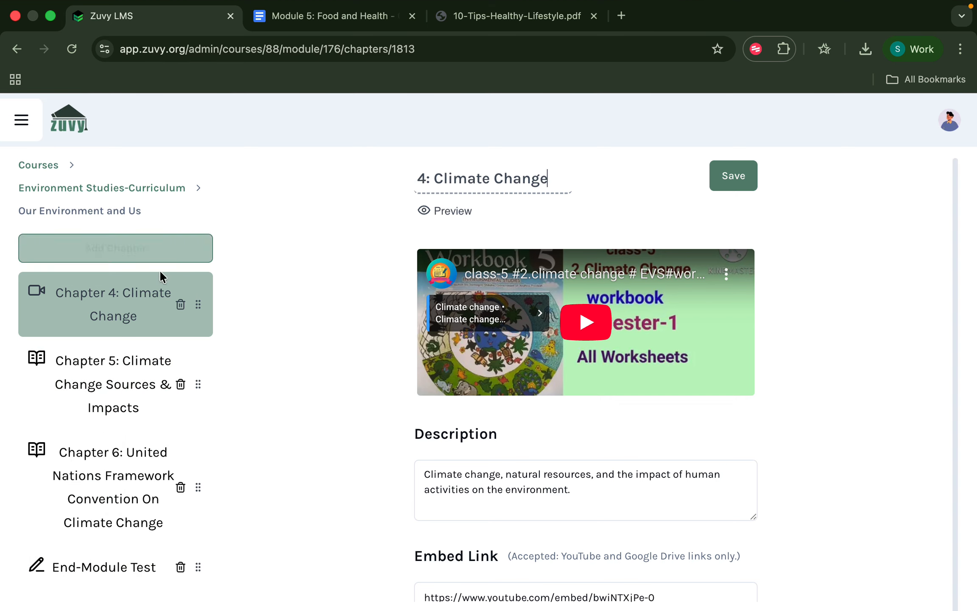
click(102, 573)
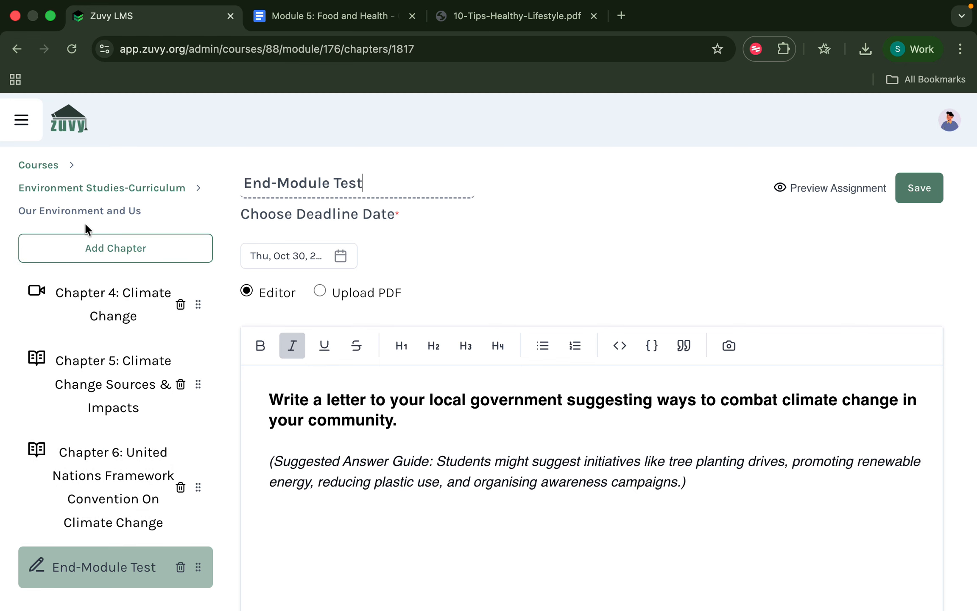
click(87, 245)
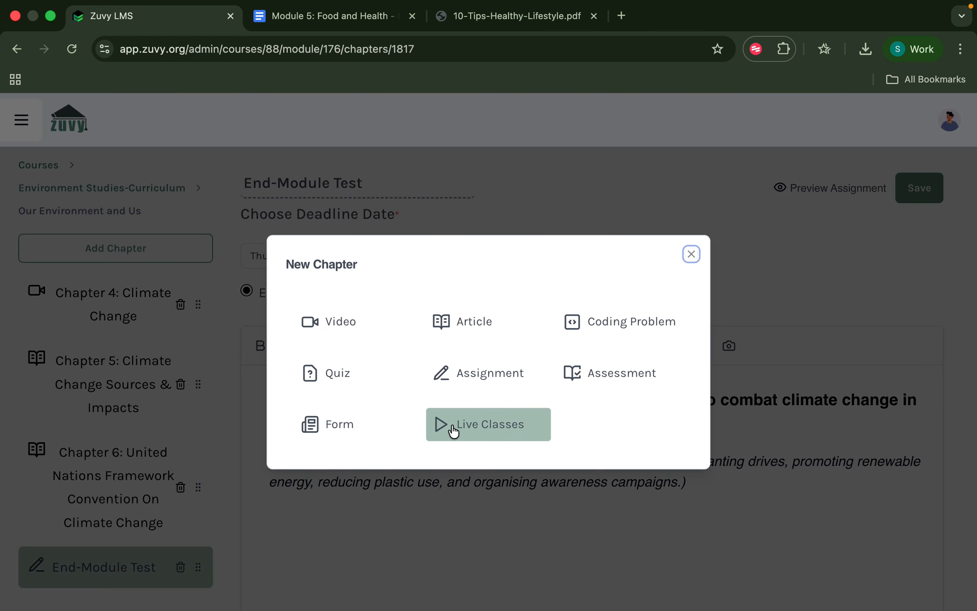
click(691, 254)
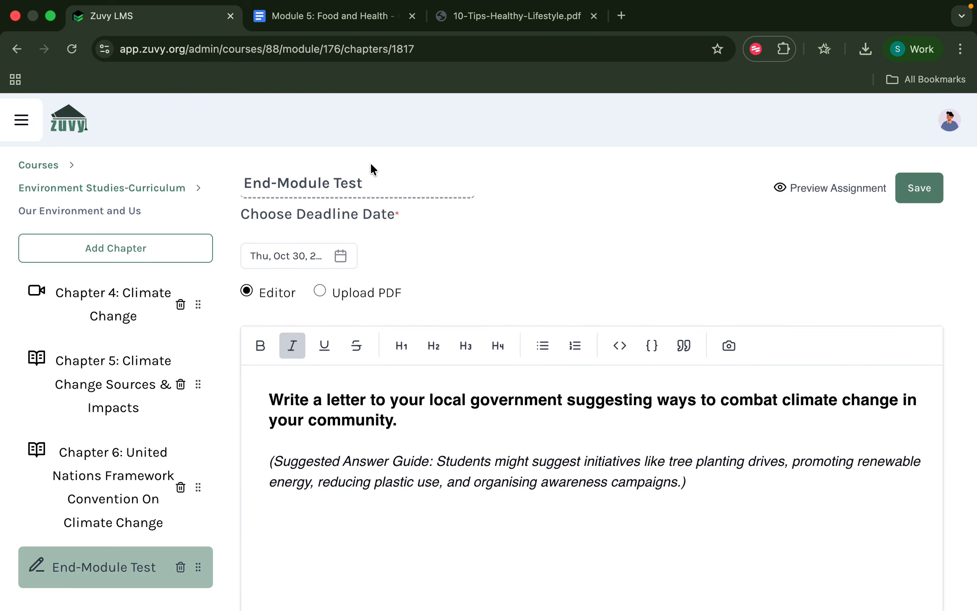
Check the title, keep the October 30 deadline and answer guide, and save the assignment.
drag(375, 181, 239, 183)
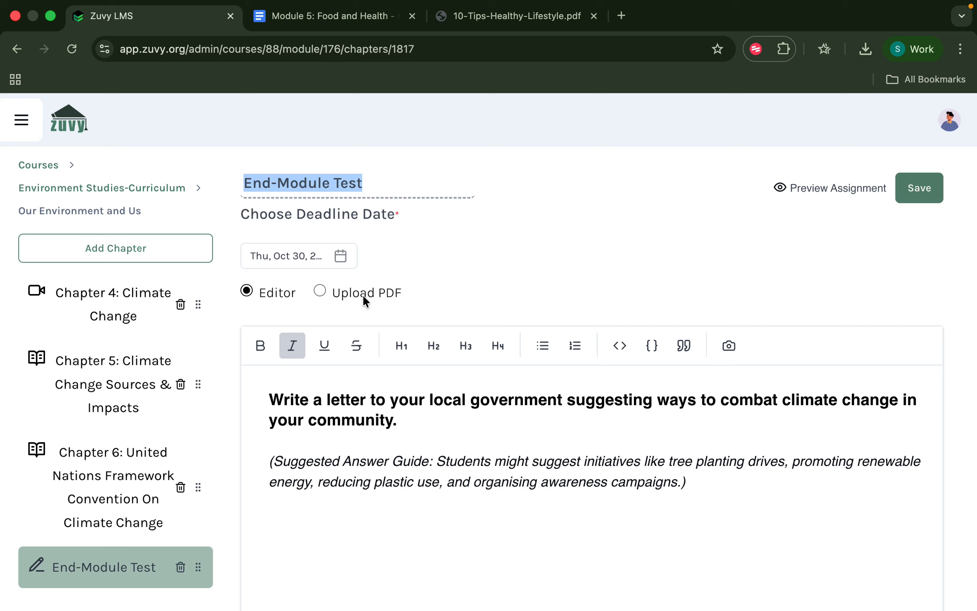
click(340, 256)
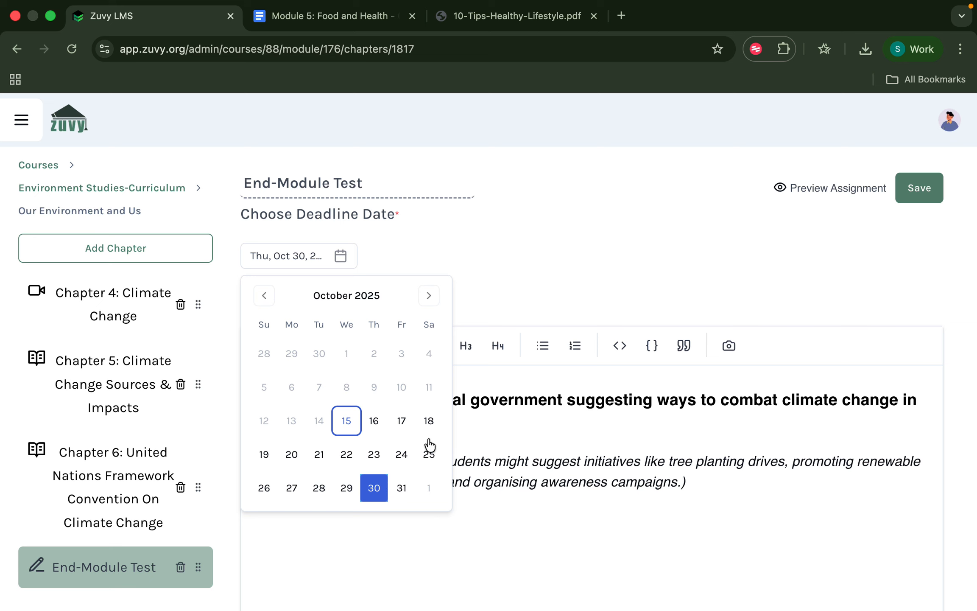
click(529, 286)
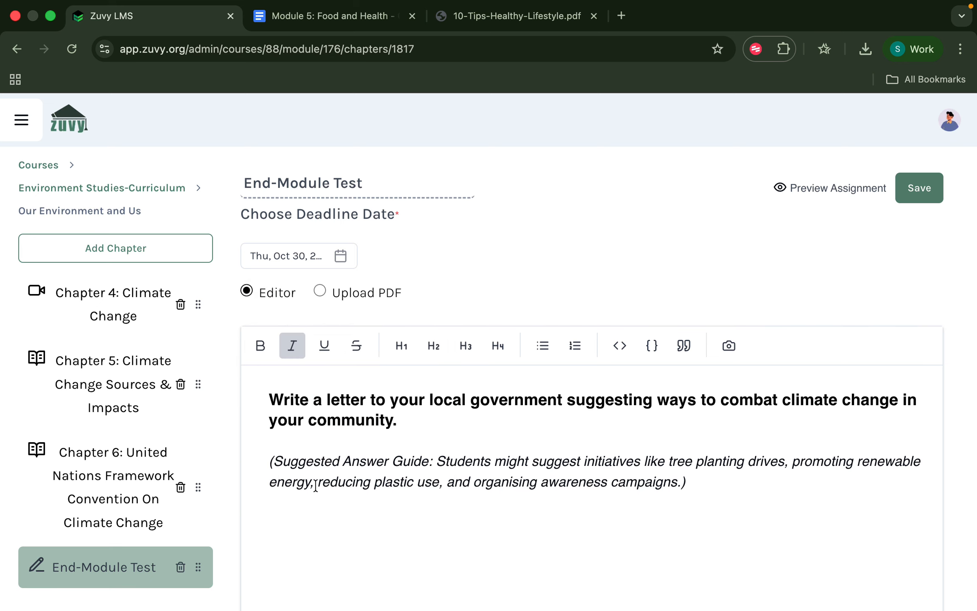
drag(268, 462, 700, 482)
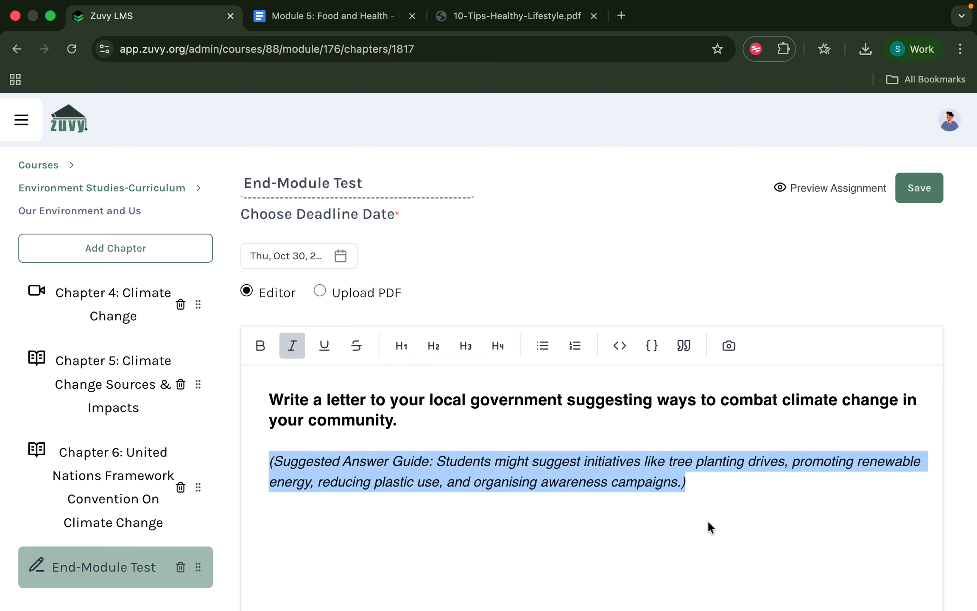
click(710, 489)
click(899, 187)
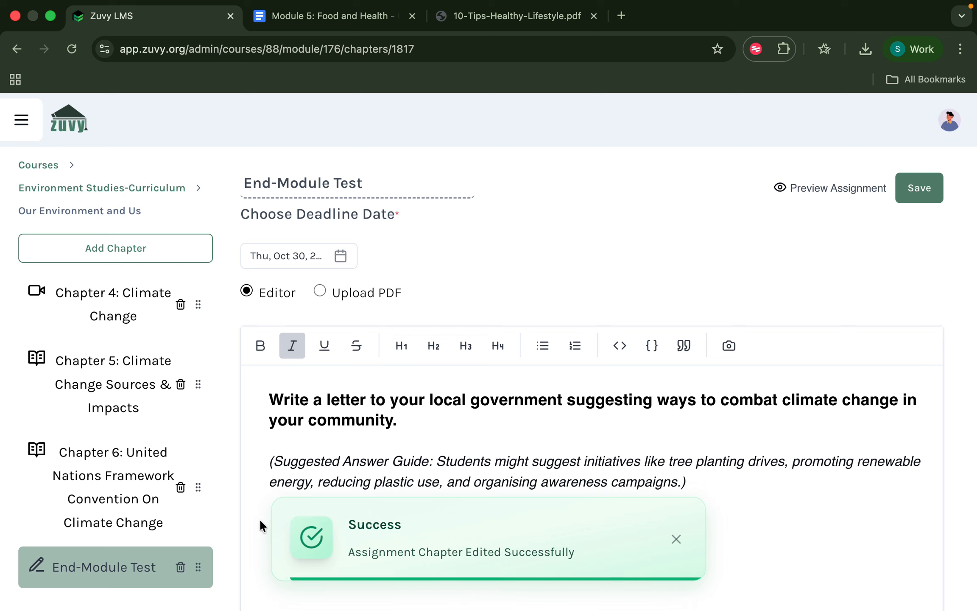
Return to the Environment Studies course and list its six students across the Alpha and Beta batches.
click(85, 191)
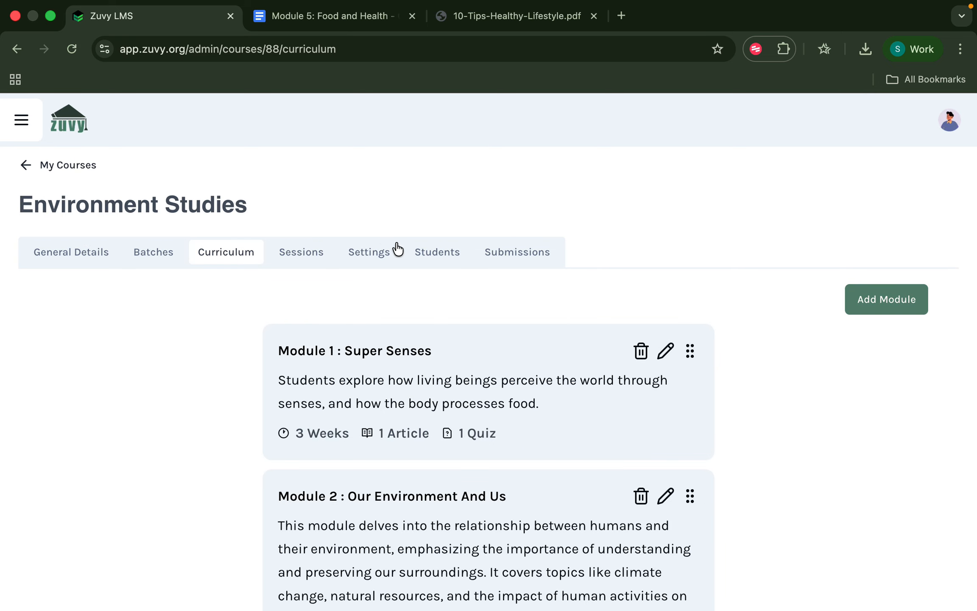
click(435, 253)
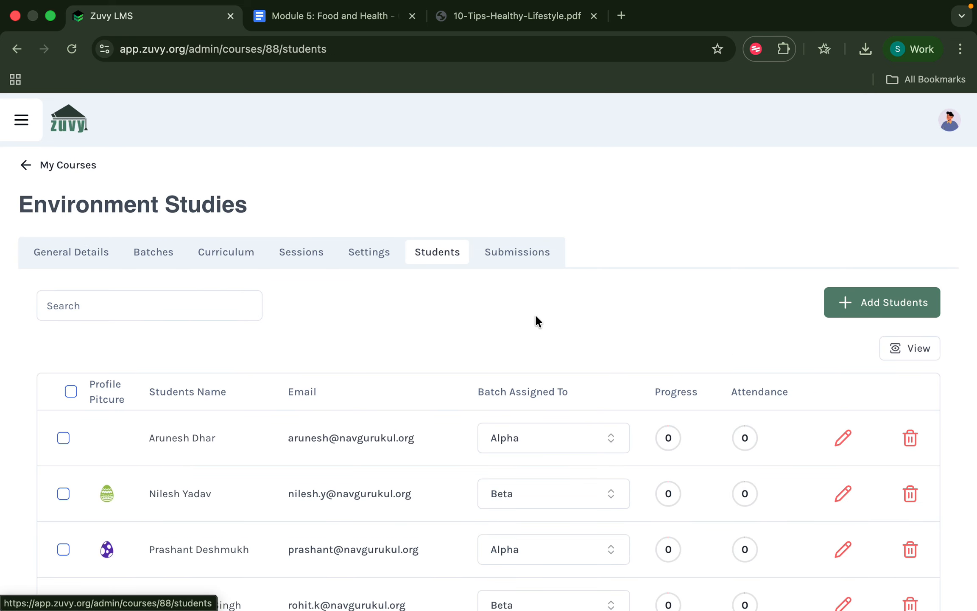
scroll(750, 340, down, 3)
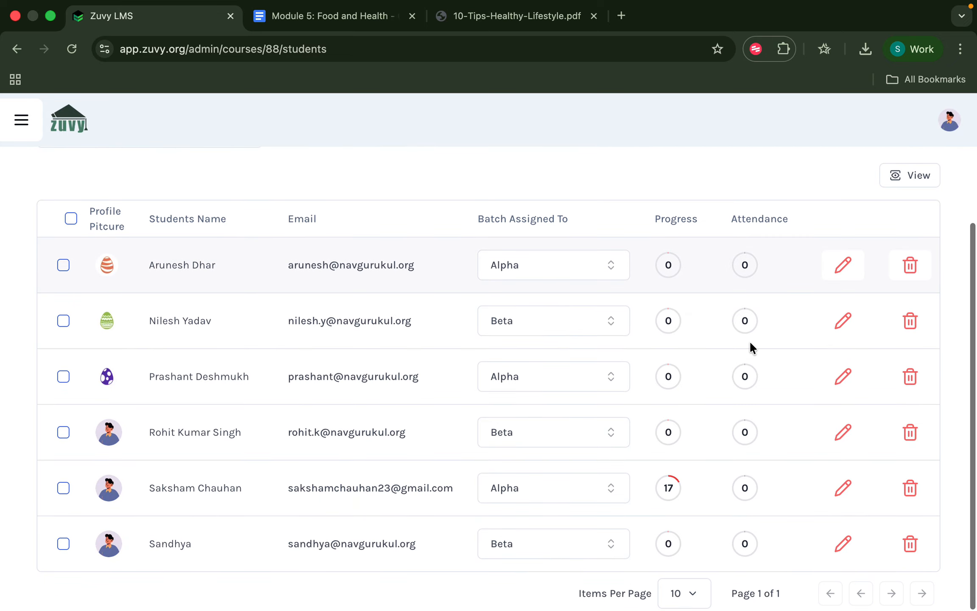
scroll(749, 341, up, 5)
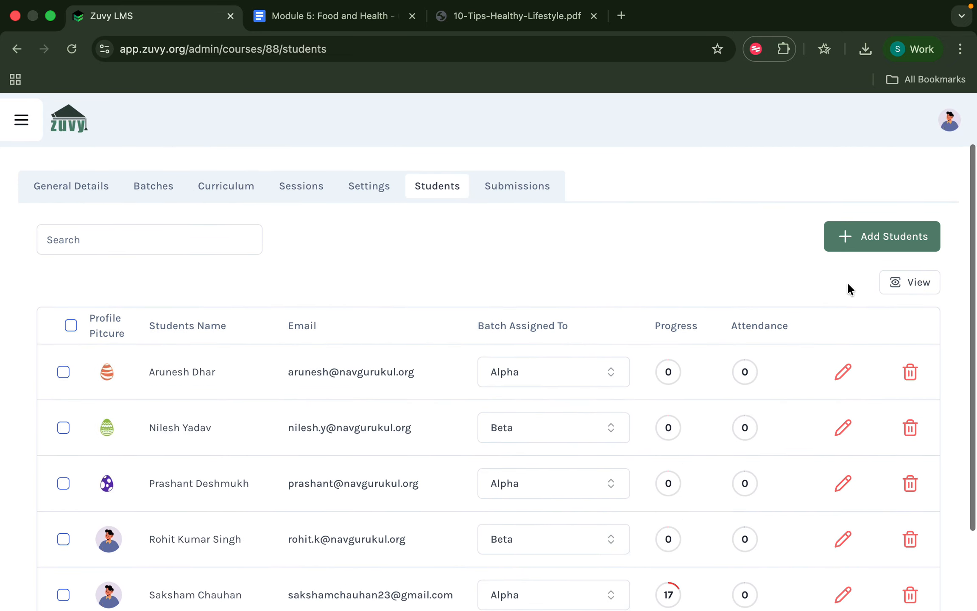
Add a single student, filling the name and e-mail from autofill suggestions, and dismiss the confirmation.
click(862, 245)
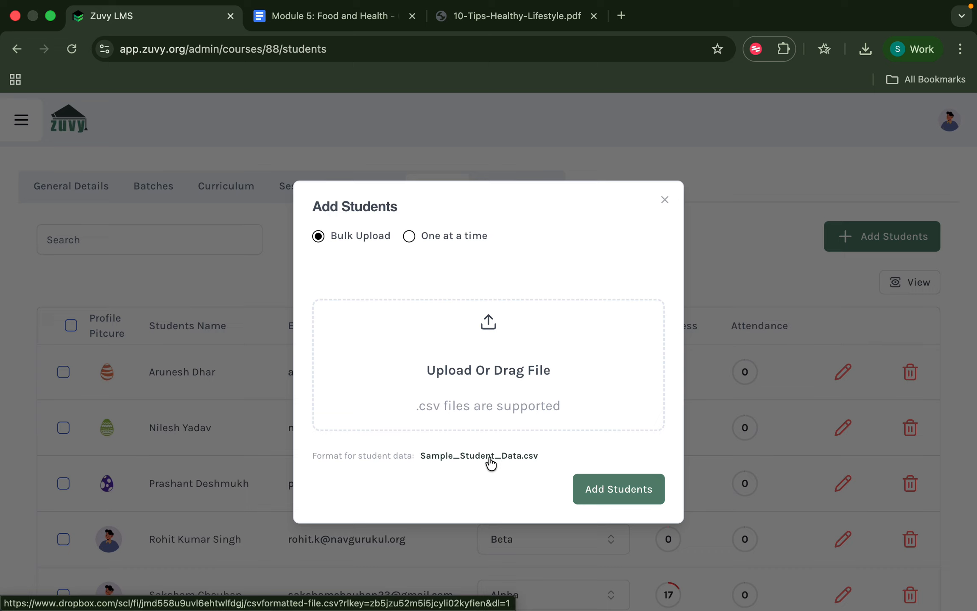
click(408, 236)
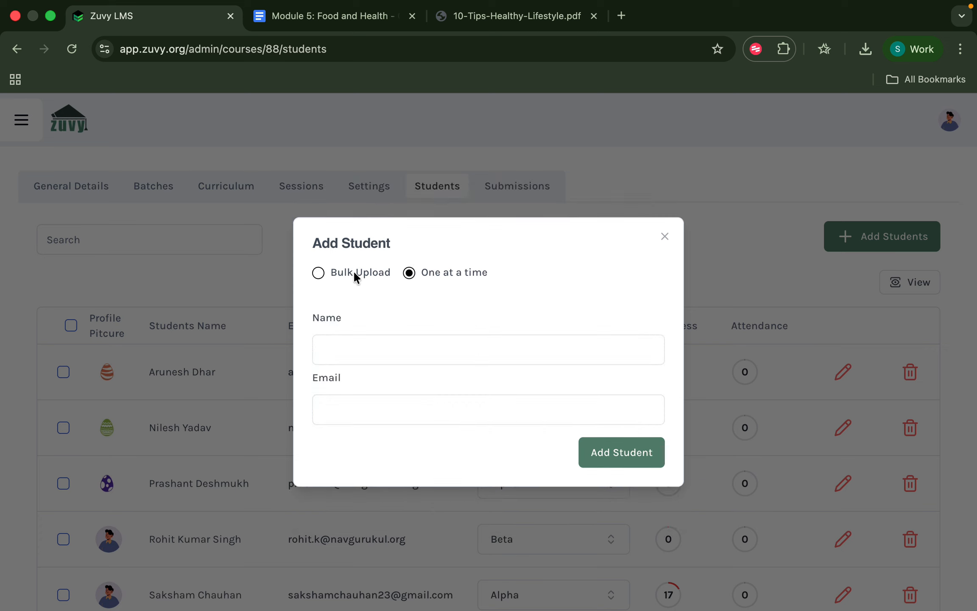
click(370, 345)
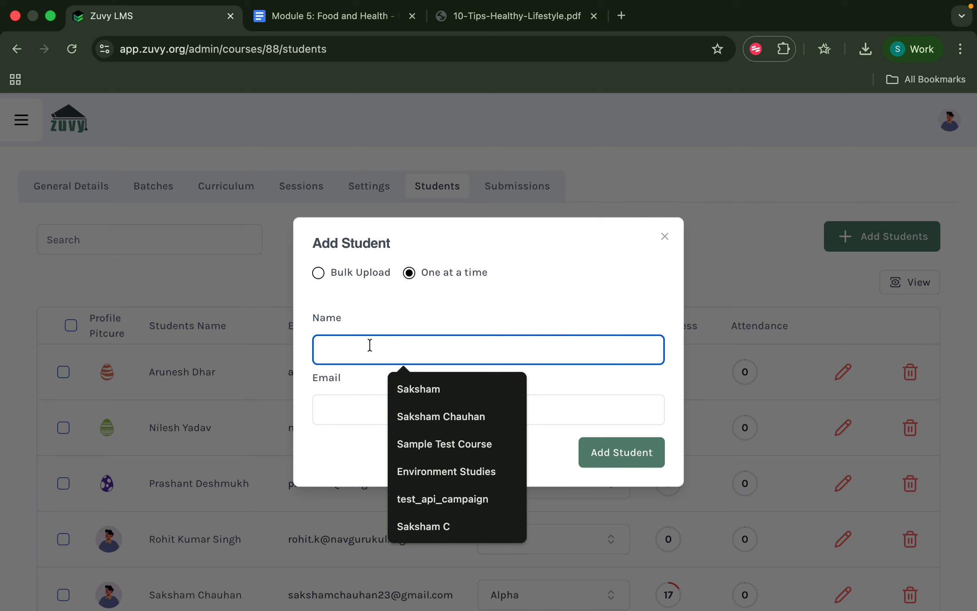
click(413, 414)
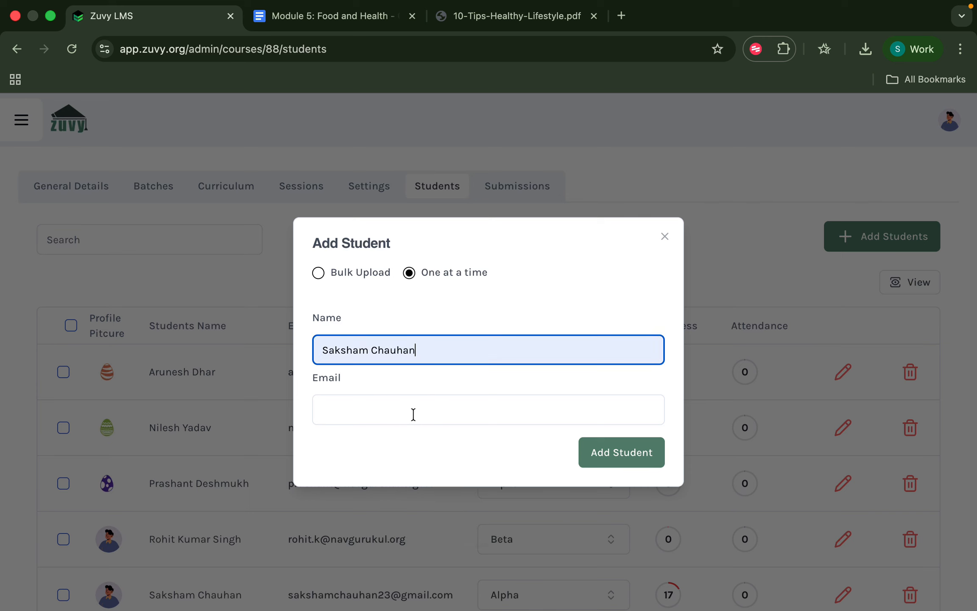
click(403, 413)
click(426, 447)
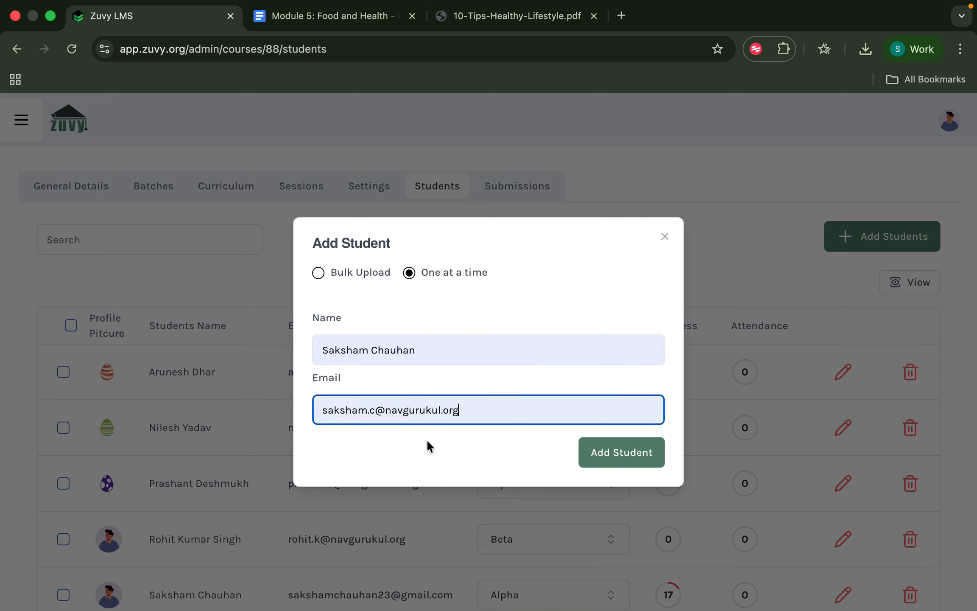
click(621, 452)
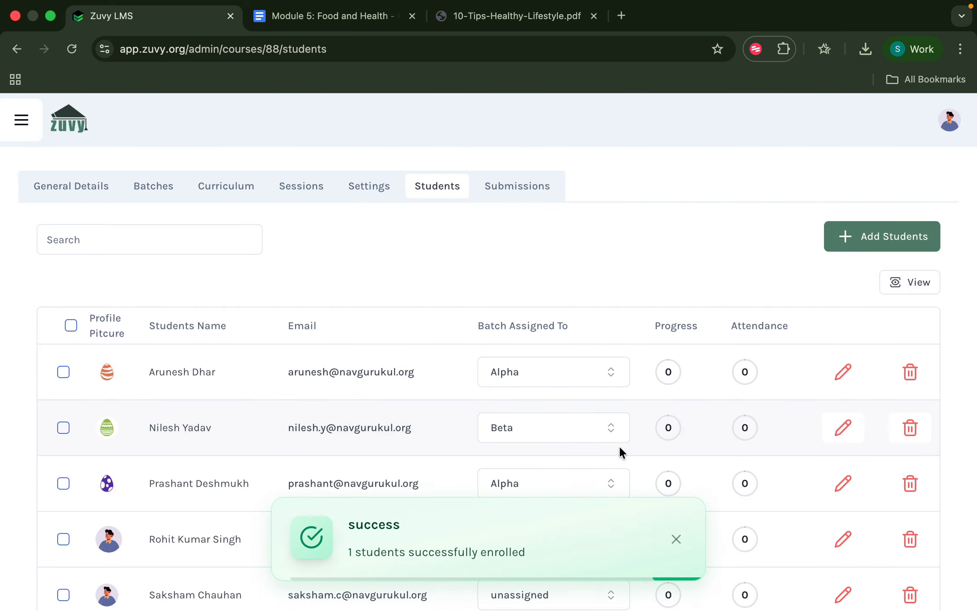
click(680, 539)
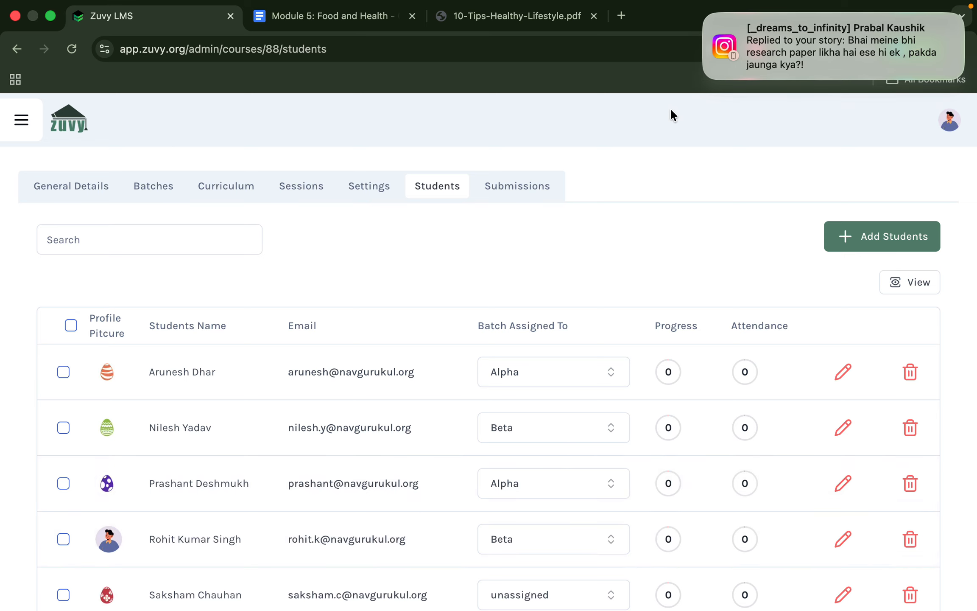
Check the unassigned student in the Students list, then view the Beta and Alpha batches.
click(164, 192)
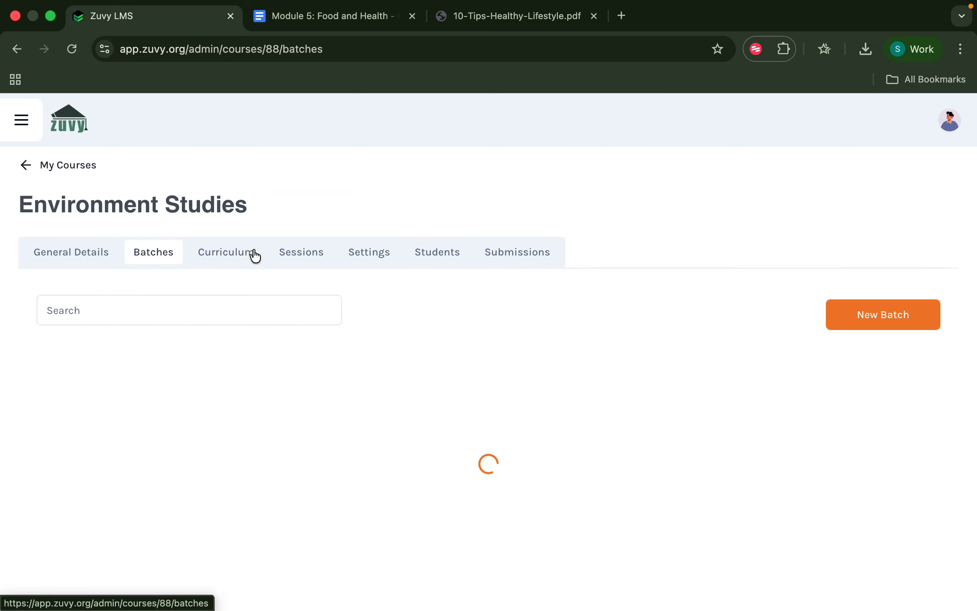
click(424, 251)
scroll(450, 376, down, 5)
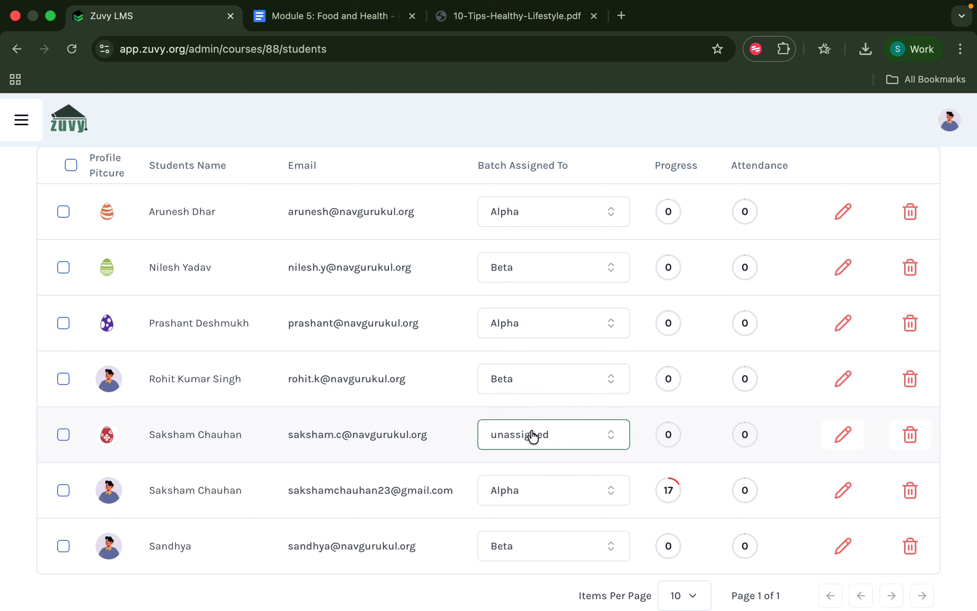
scroll(551, 435, up, 3)
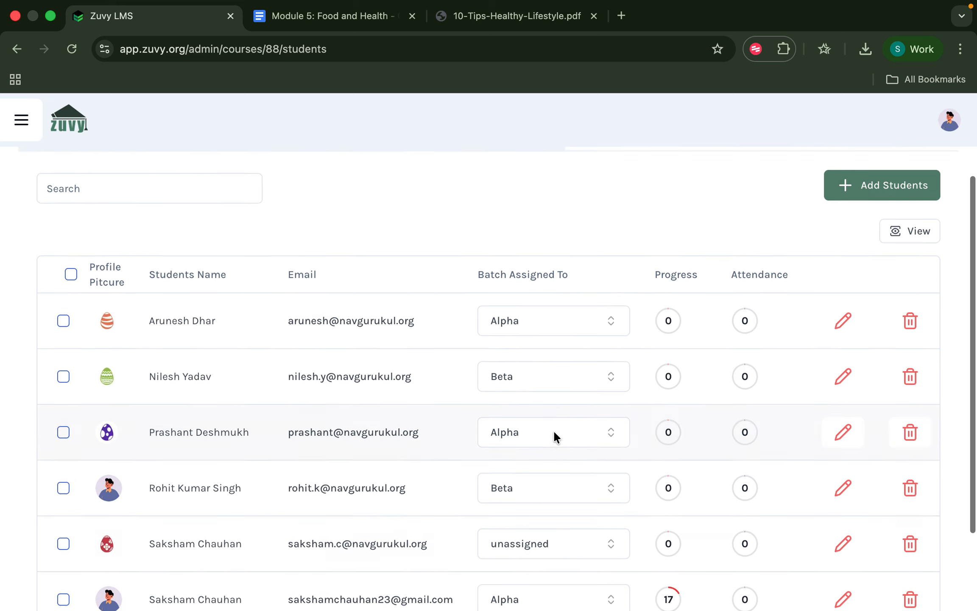
scroll(554, 436, up, 3)
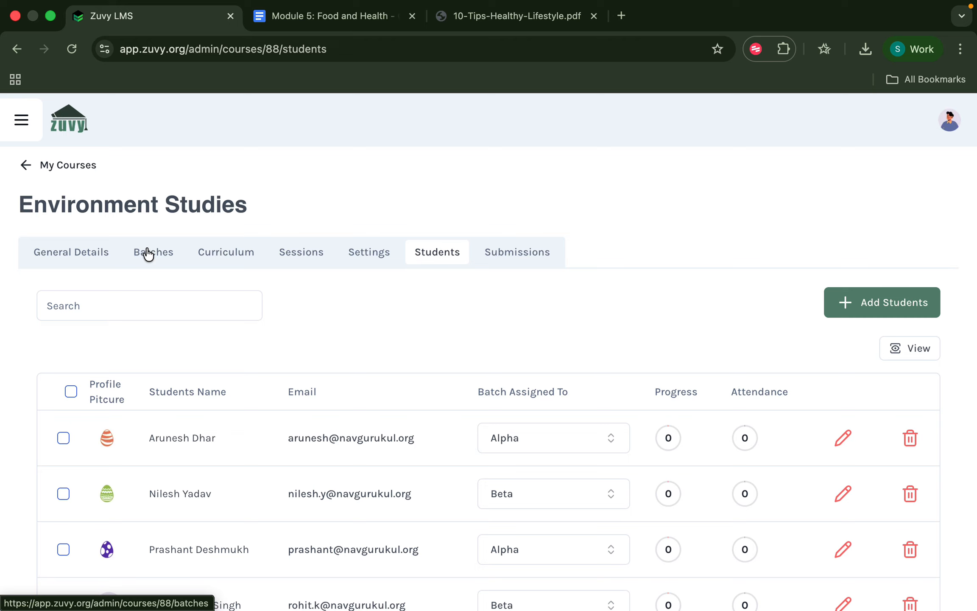
click(148, 254)
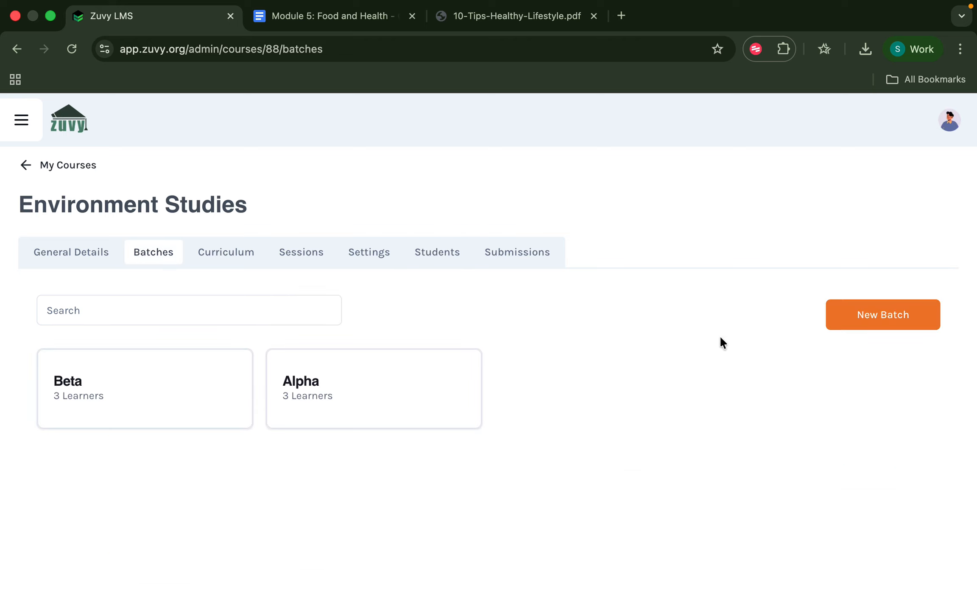
Start a new batch named 'Random' with the suggested instructor e-mail and a cap of 10.
click(838, 318)
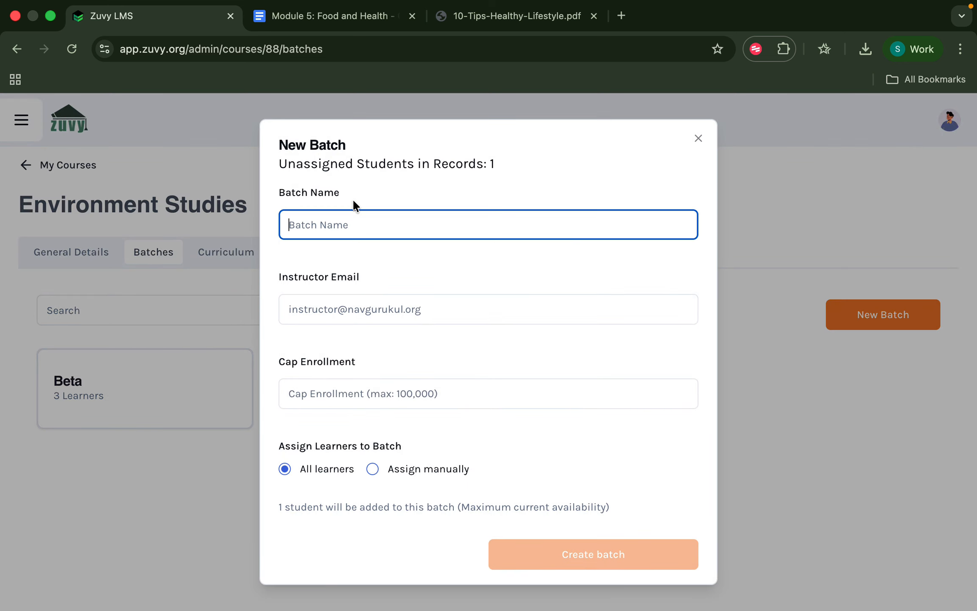
text(Random)
click(347, 297)
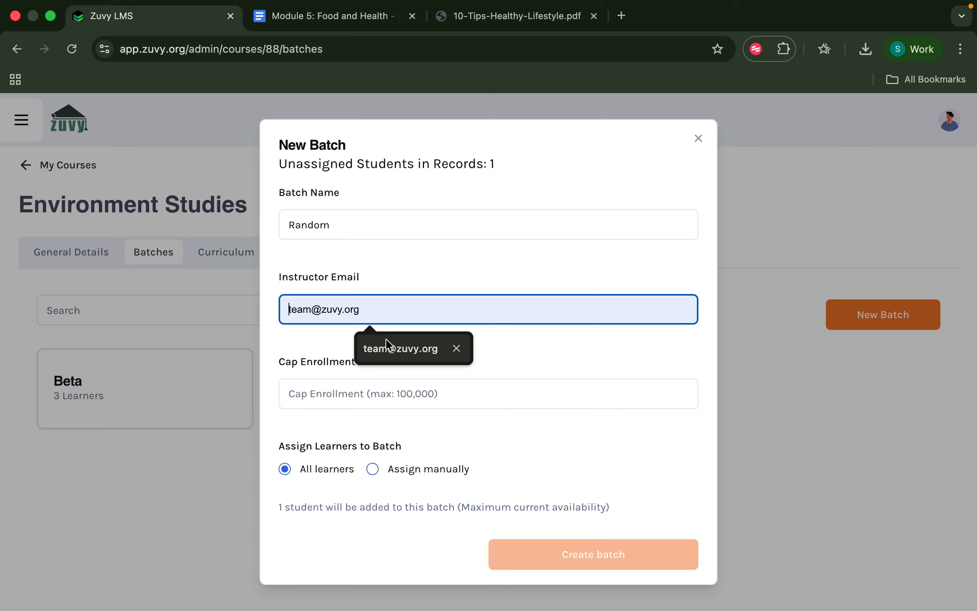
click(386, 344)
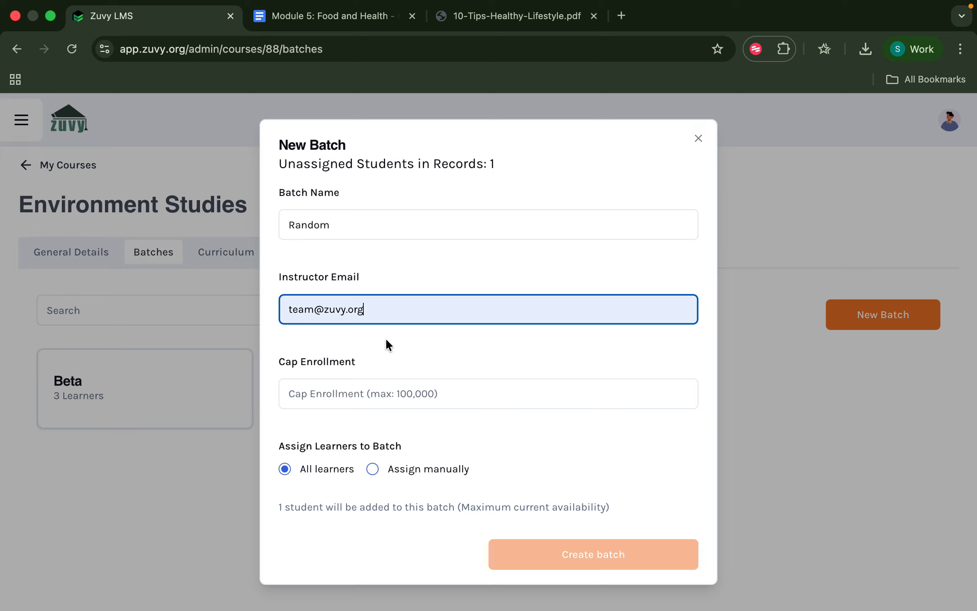
click(375, 391)
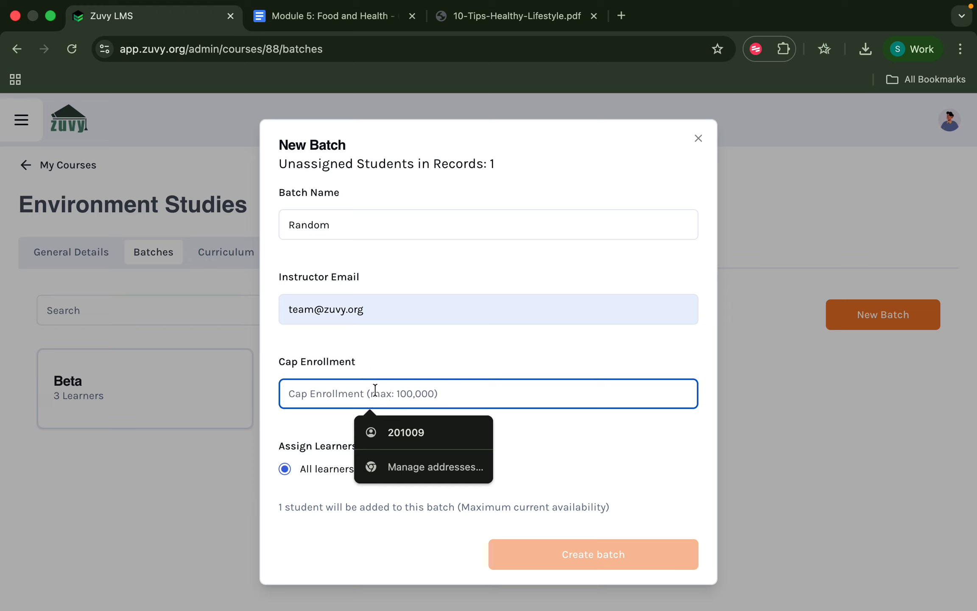
text(10)
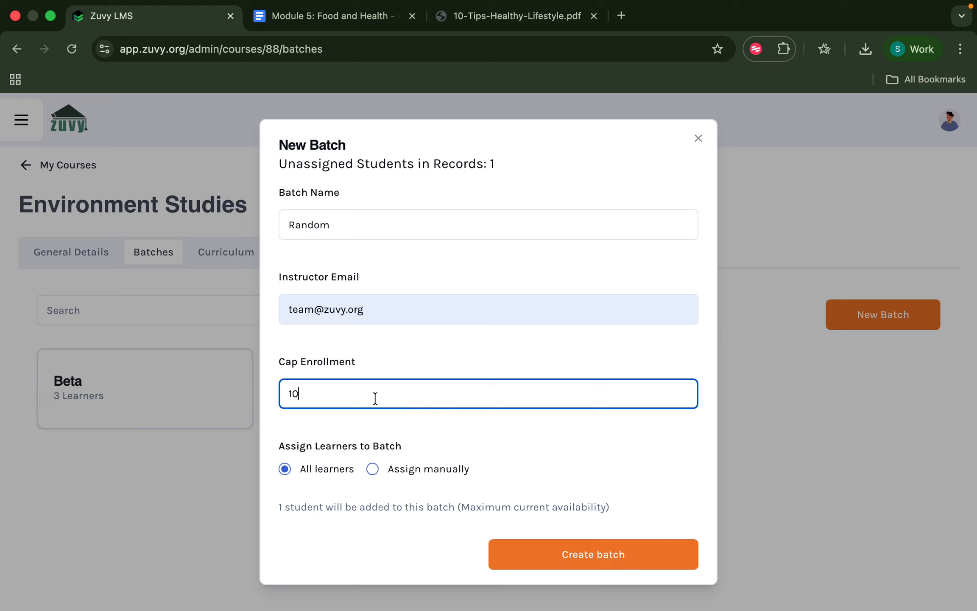
Manually assign the unassigned student and create the Random batch.
click(375, 471)
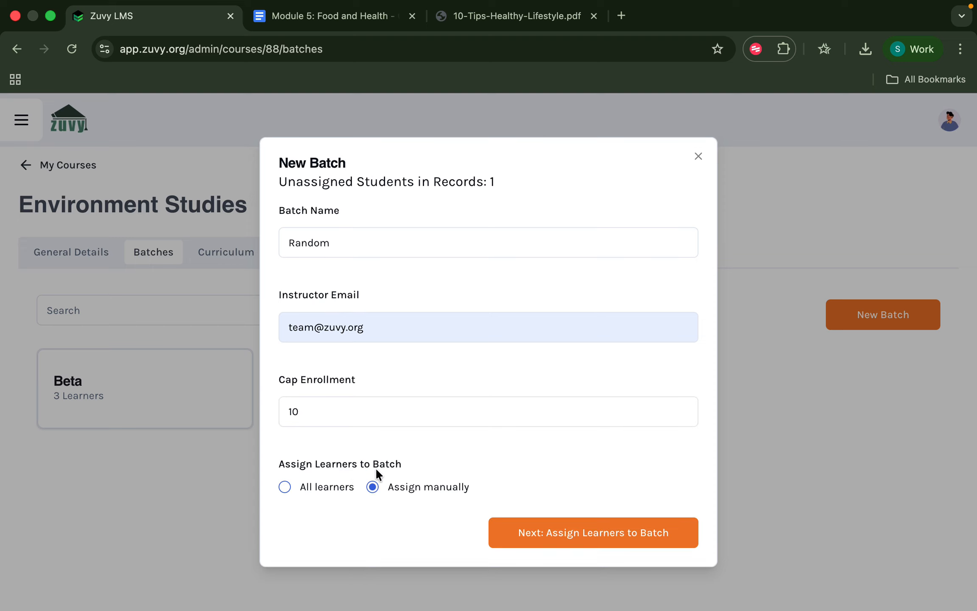
click(531, 530)
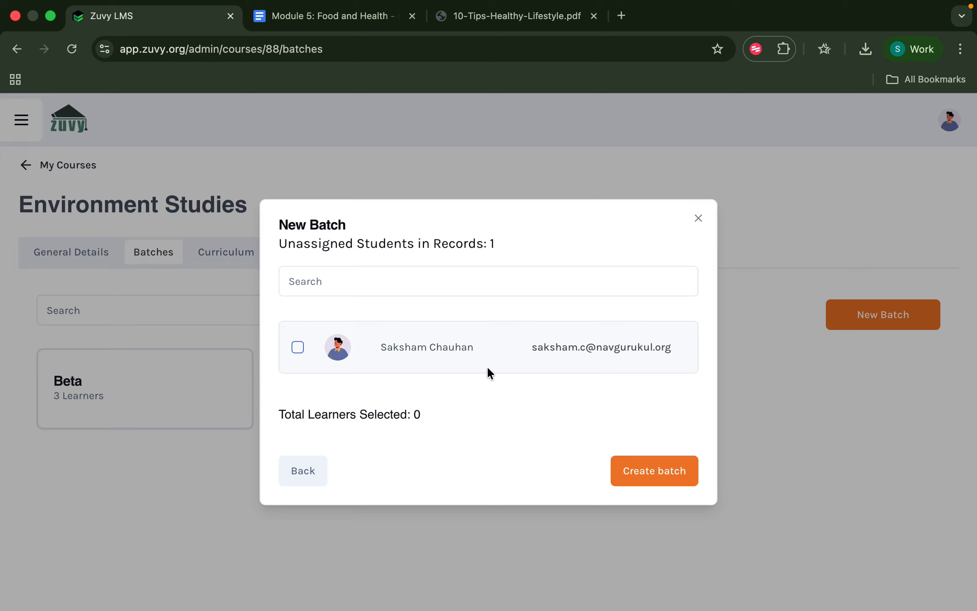
click(299, 348)
click(664, 486)
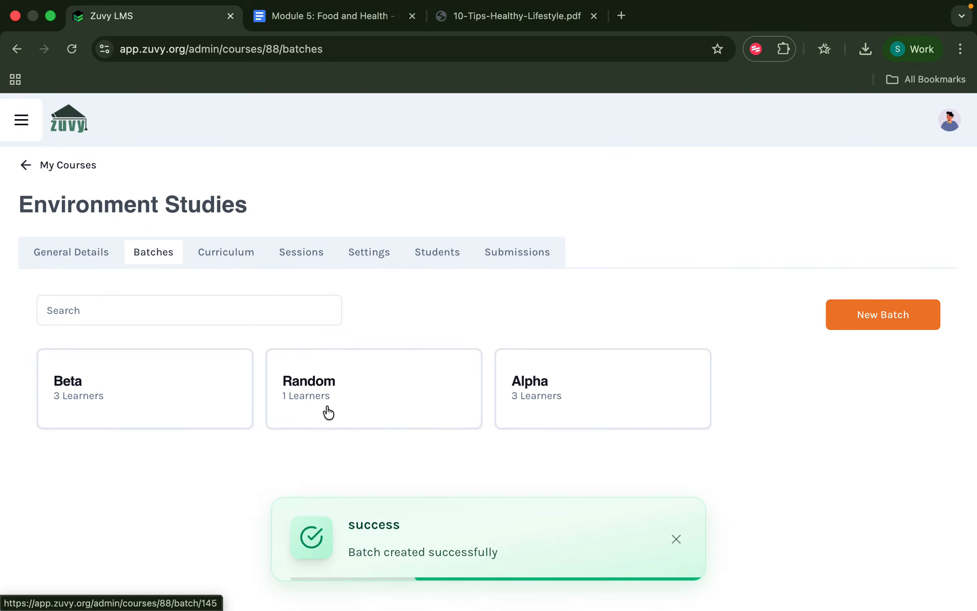
click(328, 411)
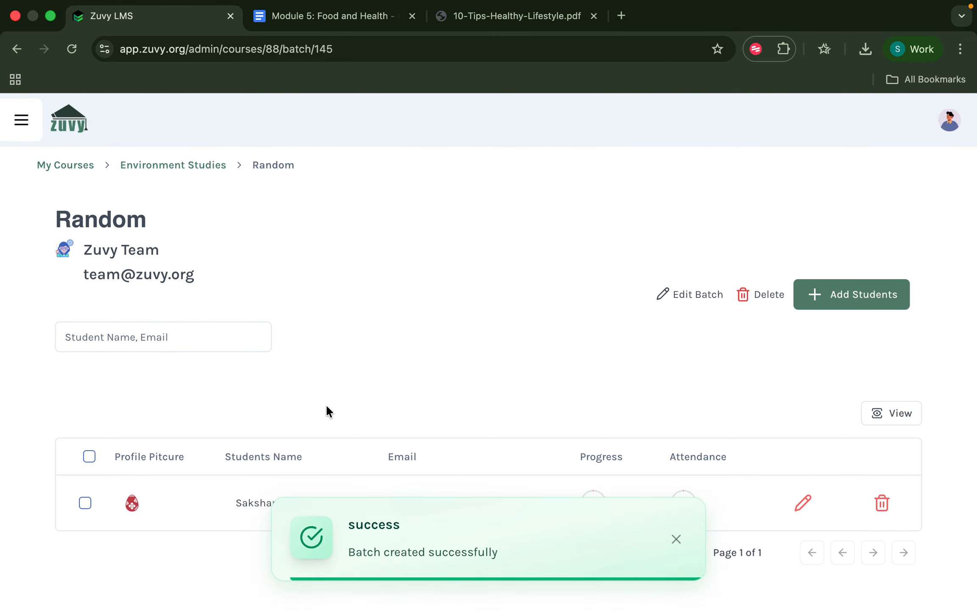
click(676, 540)
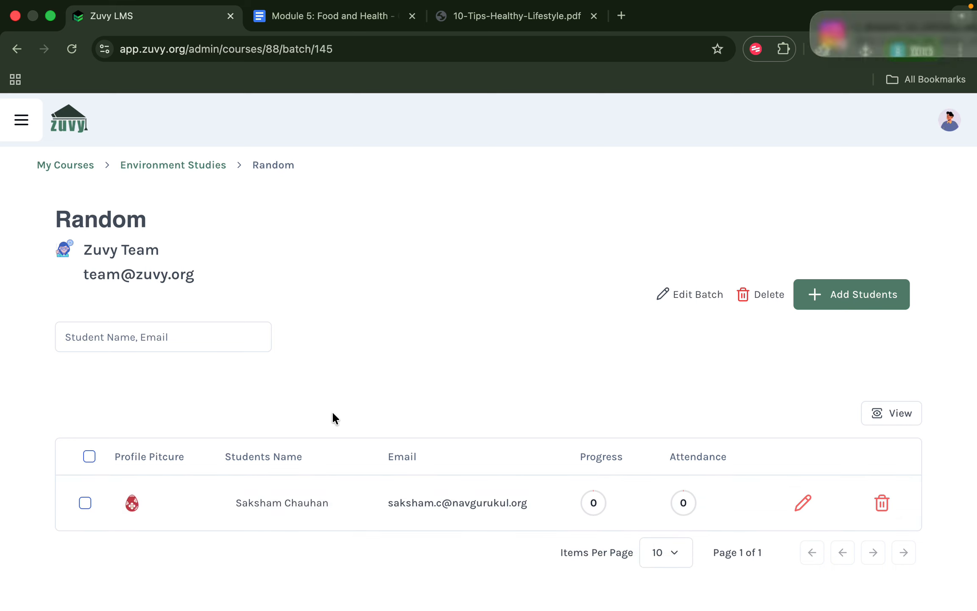
scroll(332, 411, left, 5)
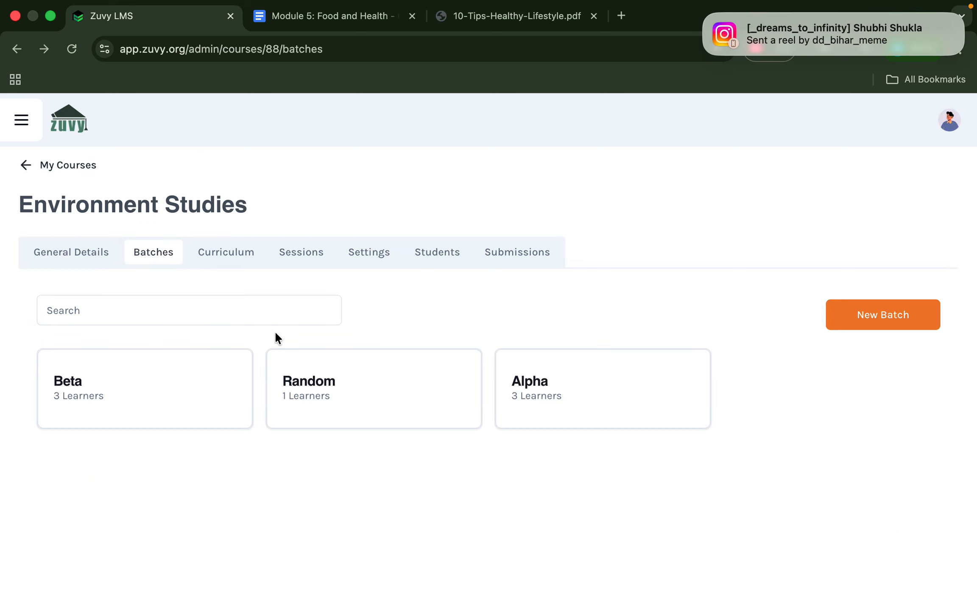
click(164, 404)
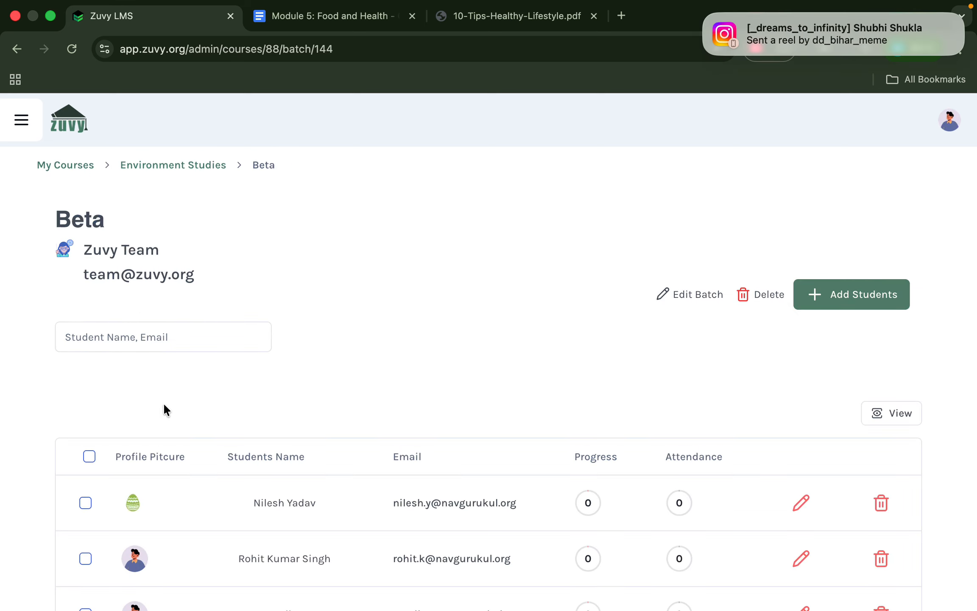
scroll(163, 403, down, 3)
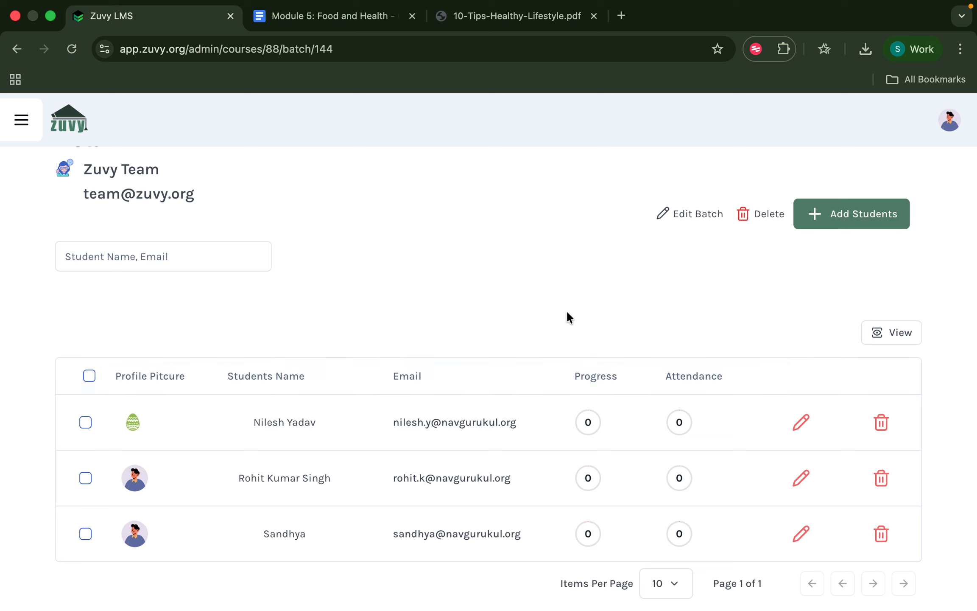
scroll(566, 313, left, 5)
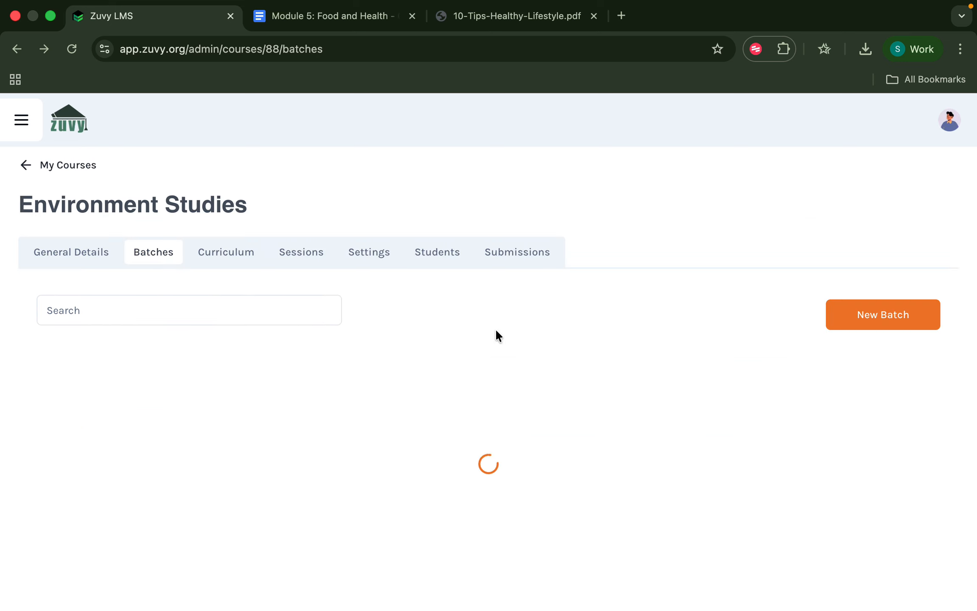
Under Submissions, switch to Assignments and open the End-Module Test submissions list.
click(515, 257)
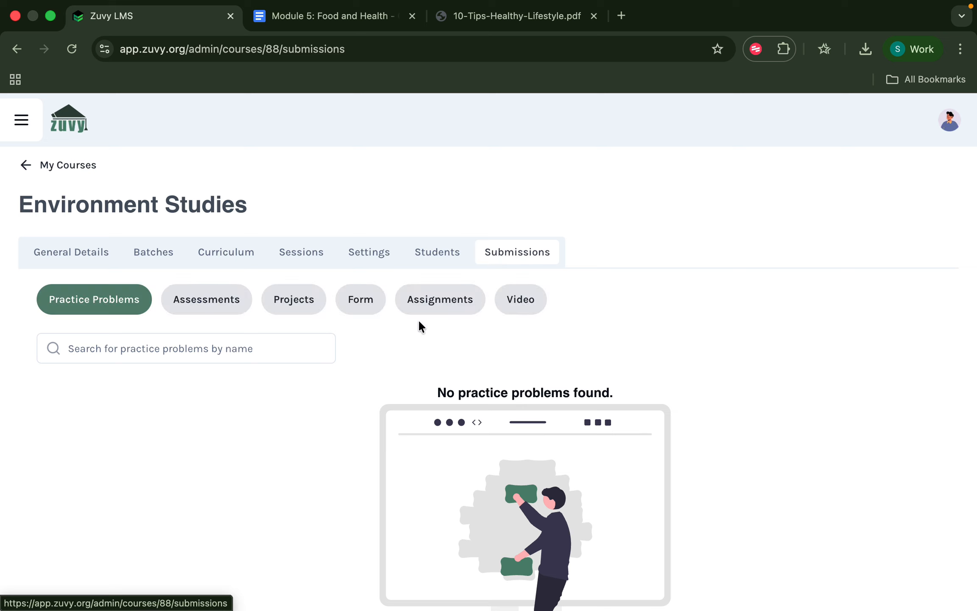
click(220, 308)
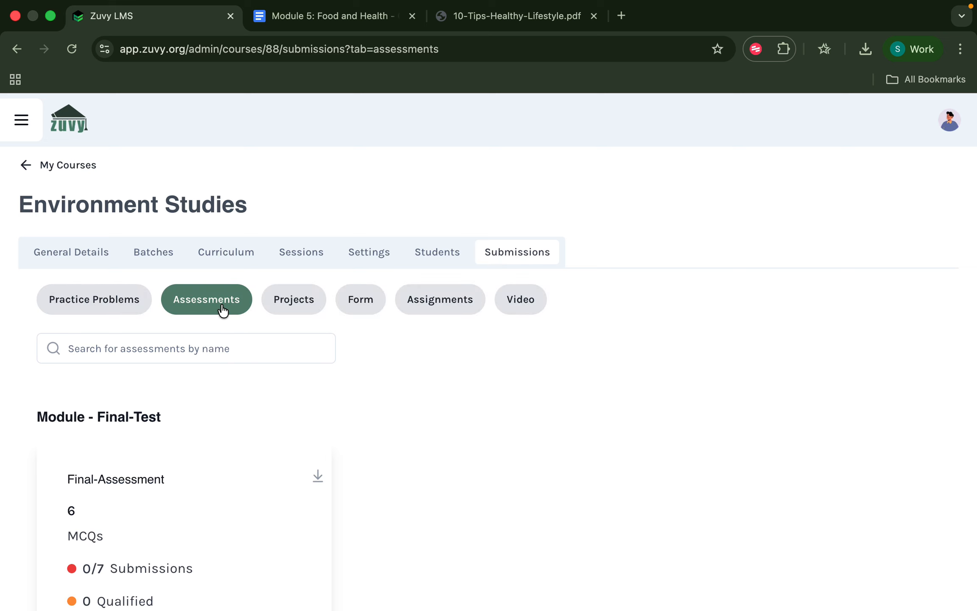
scroll(215, 319, down, 2)
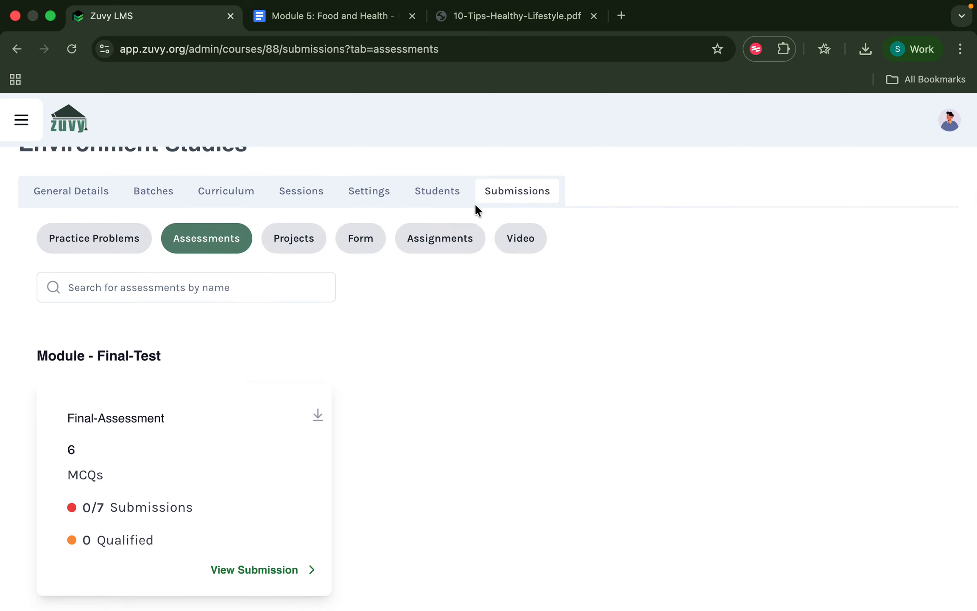
click(448, 241)
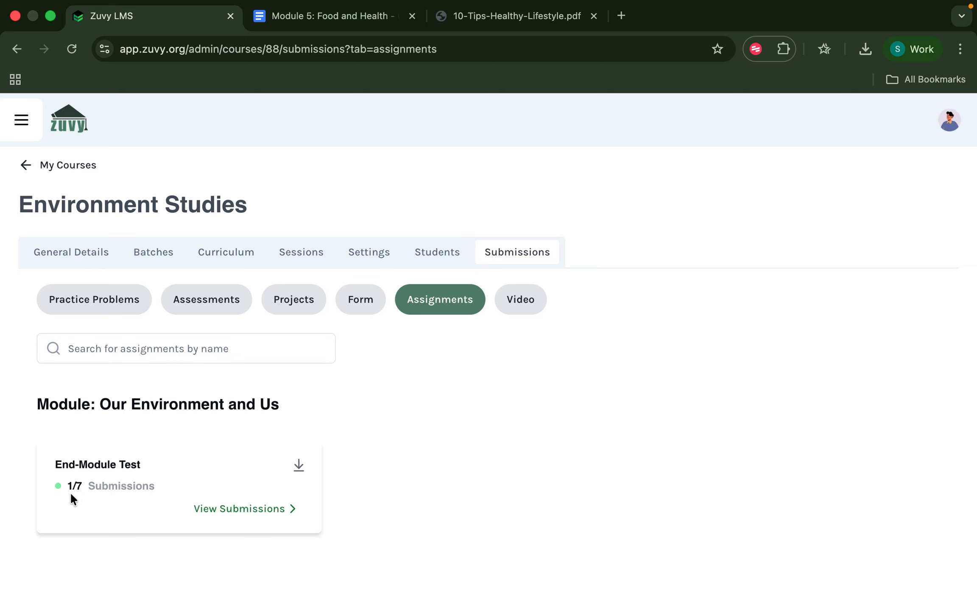
drag(39, 403, 309, 405)
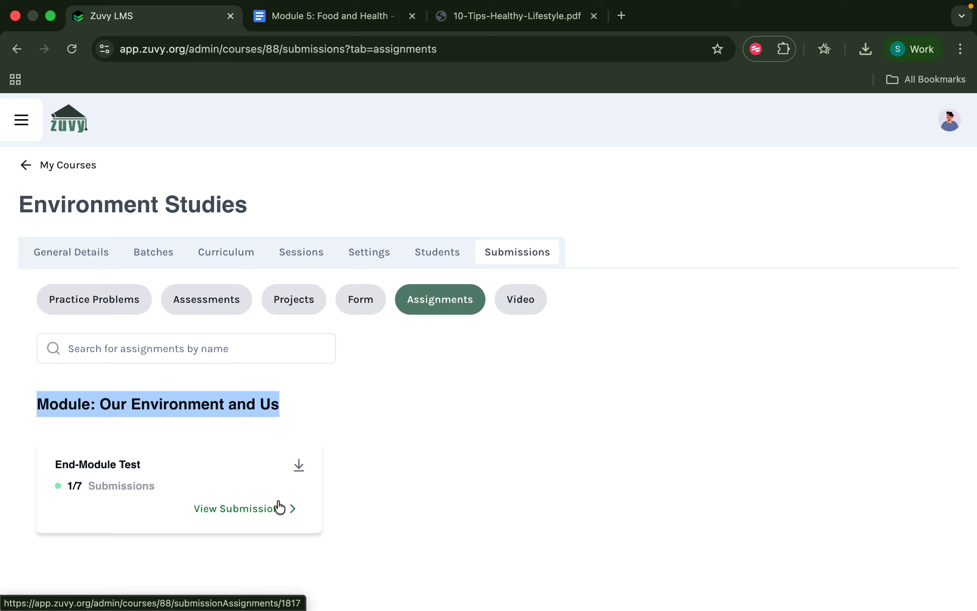
click(279, 507)
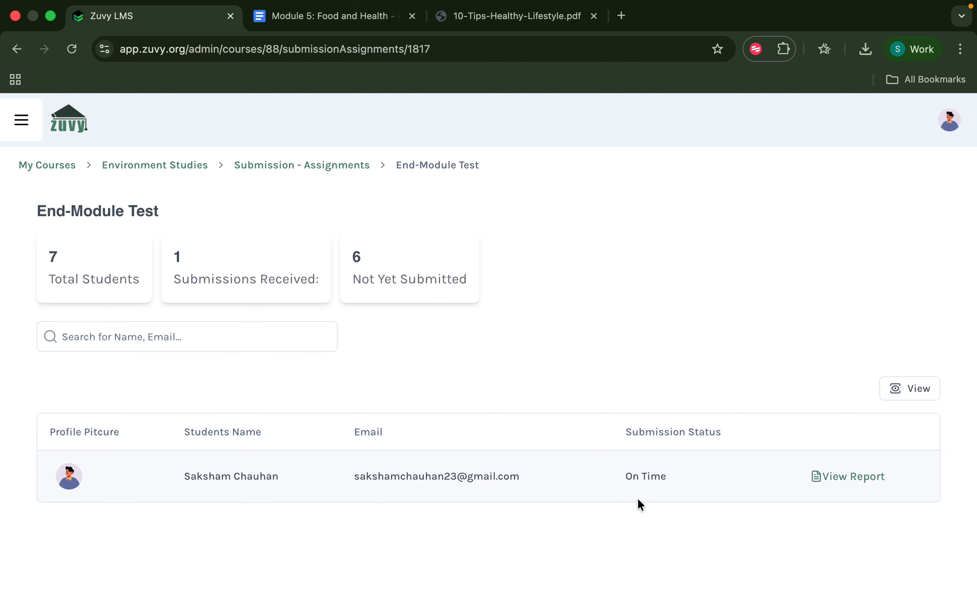
Review the student's End-Module Test report and its linked assignment document.
click(845, 475)
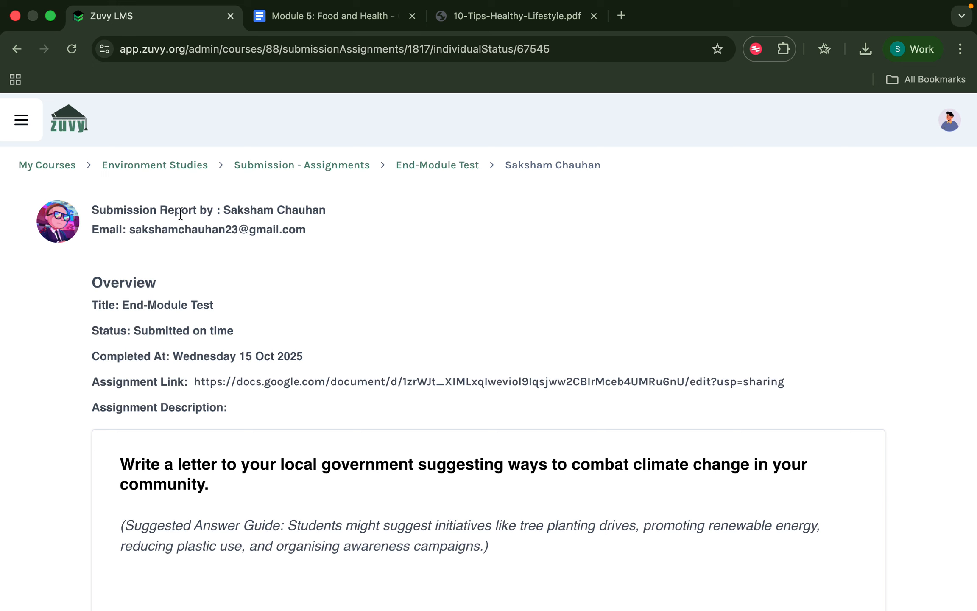
scroll(307, 235, down, 3)
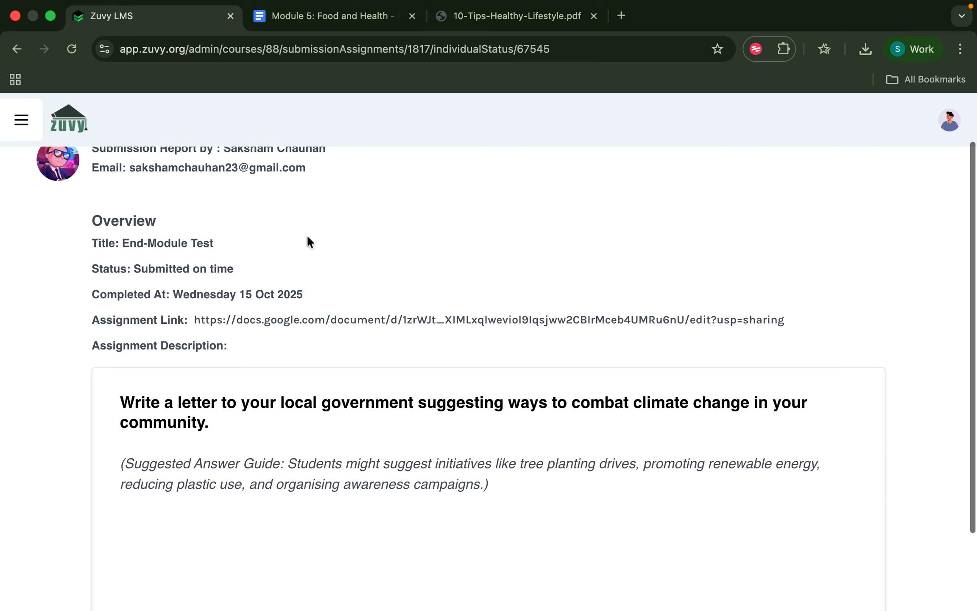
scroll(127, 283, down, 2)
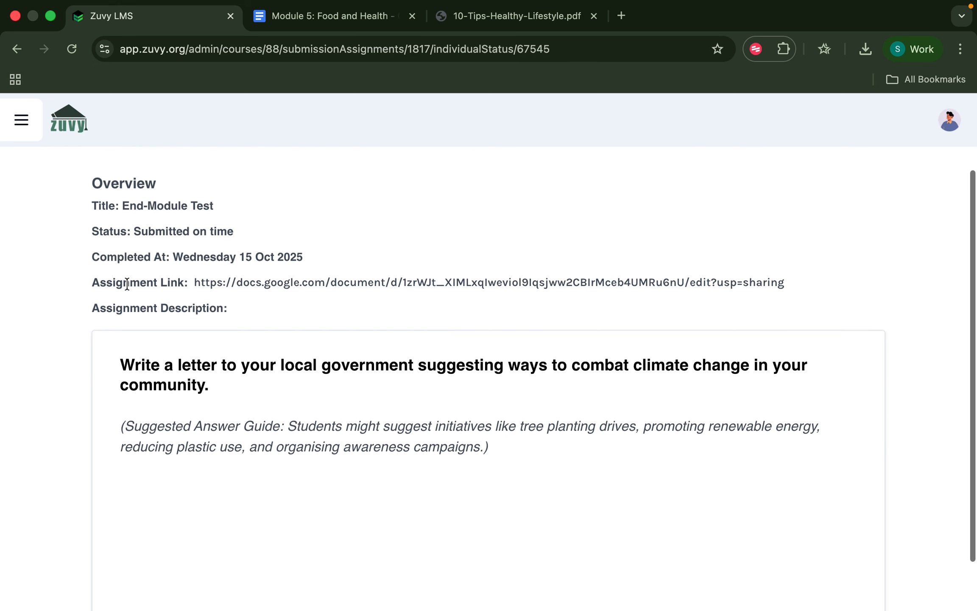
click(287, 284)
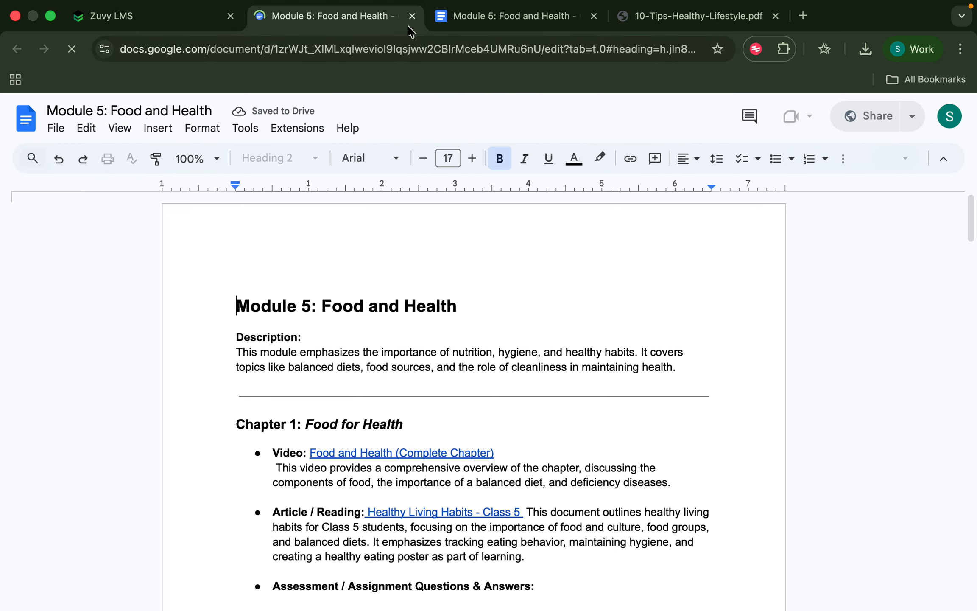
click(411, 16)
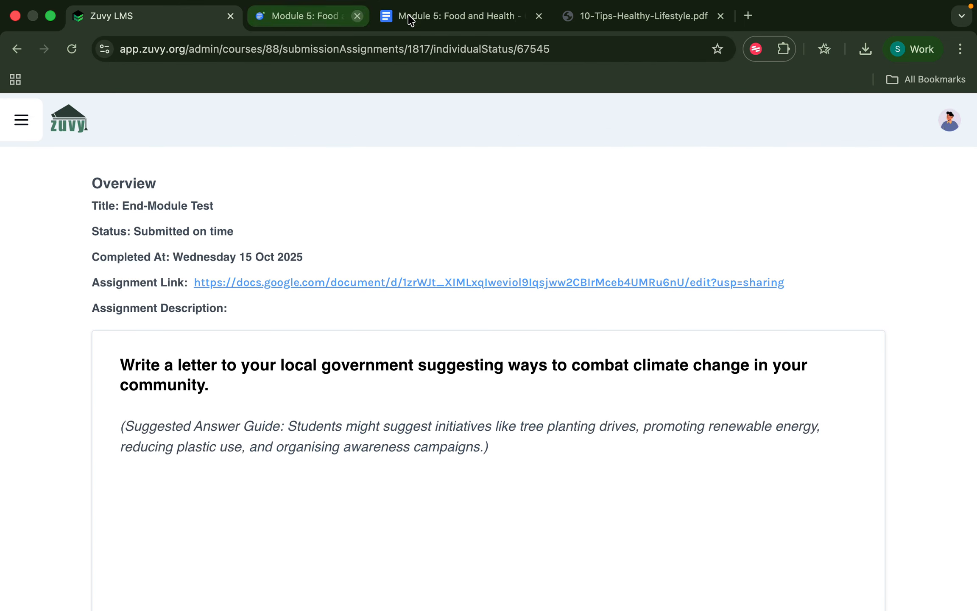
scroll(220, 412, up, 3)
scroll(220, 412, left, 5)
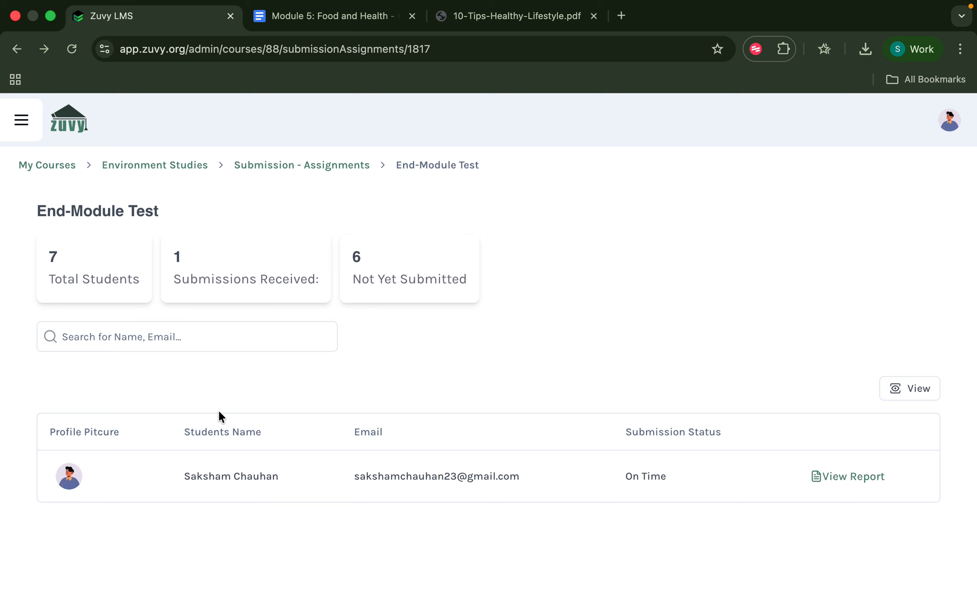
Capture a screenshot of the submissions summary showing the 7-student totals.
key(super+shift+5)
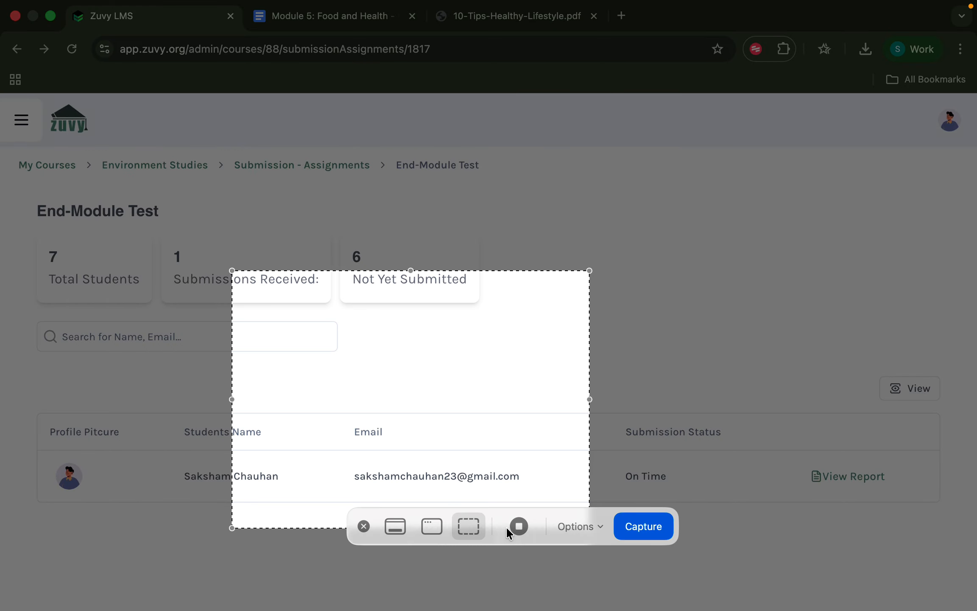
click(630, 526)
key(super+shift+5)
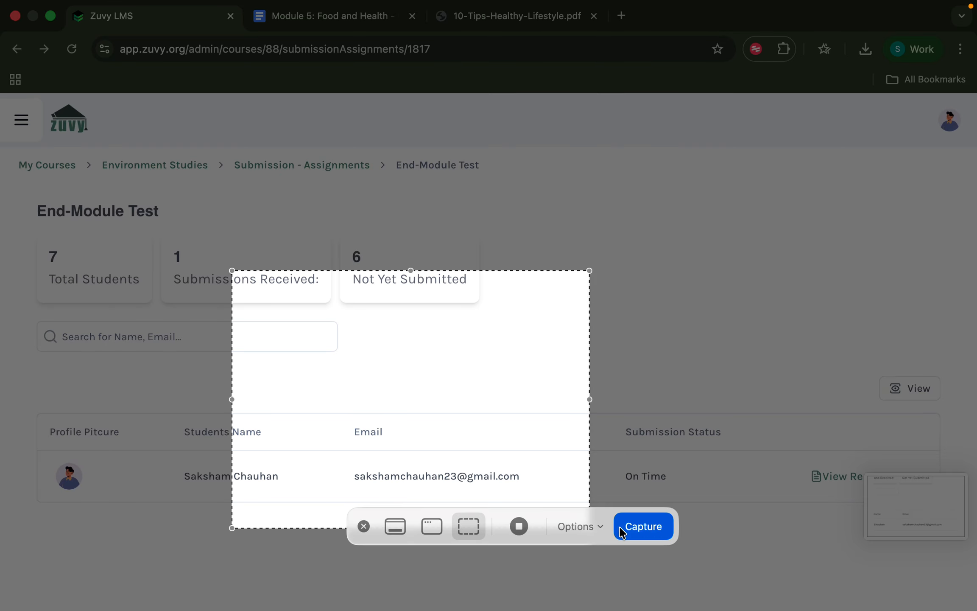